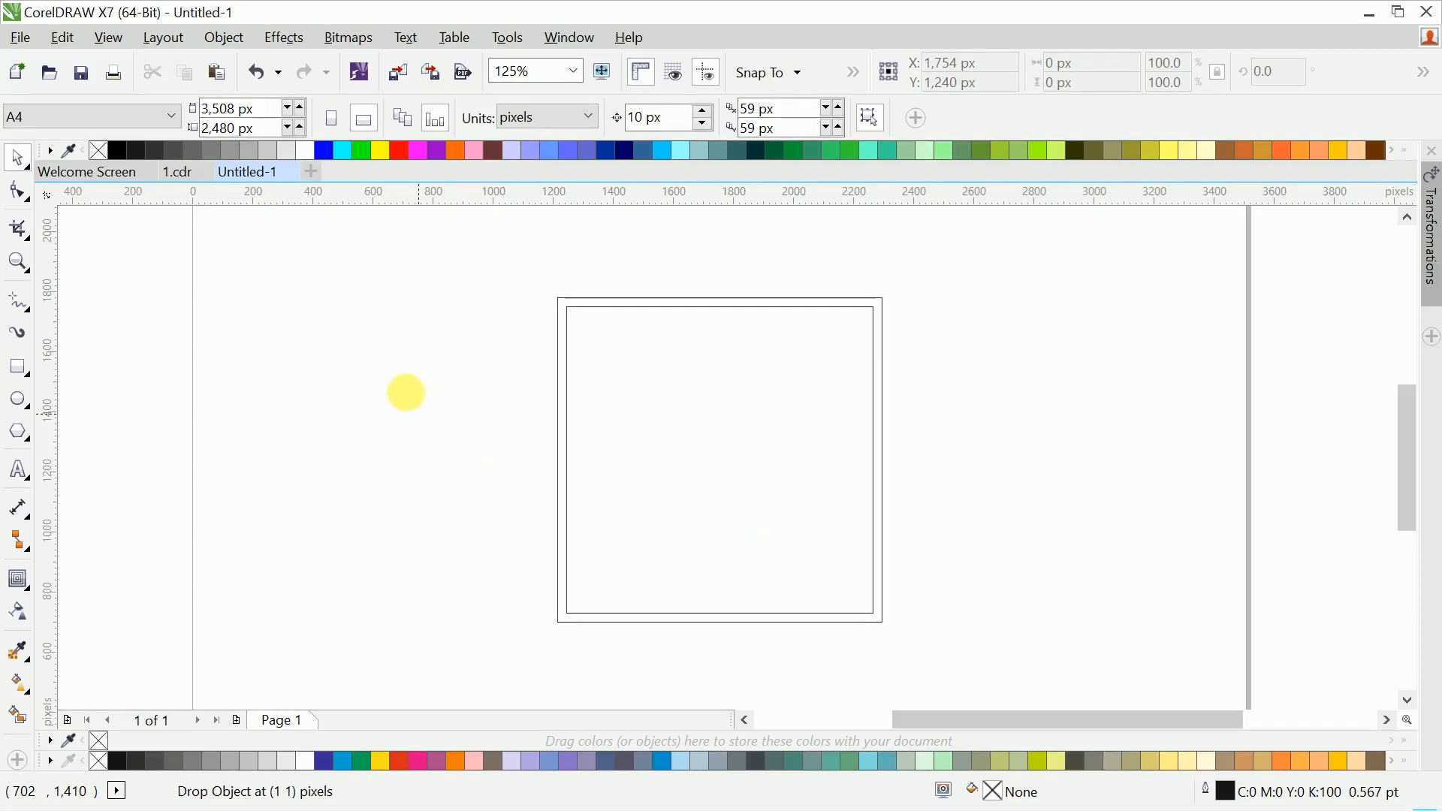
Step: Scale the imported coronavirus image down proportionally around its centre
scroll(425, 422, down, 3)
key(shift+F2)
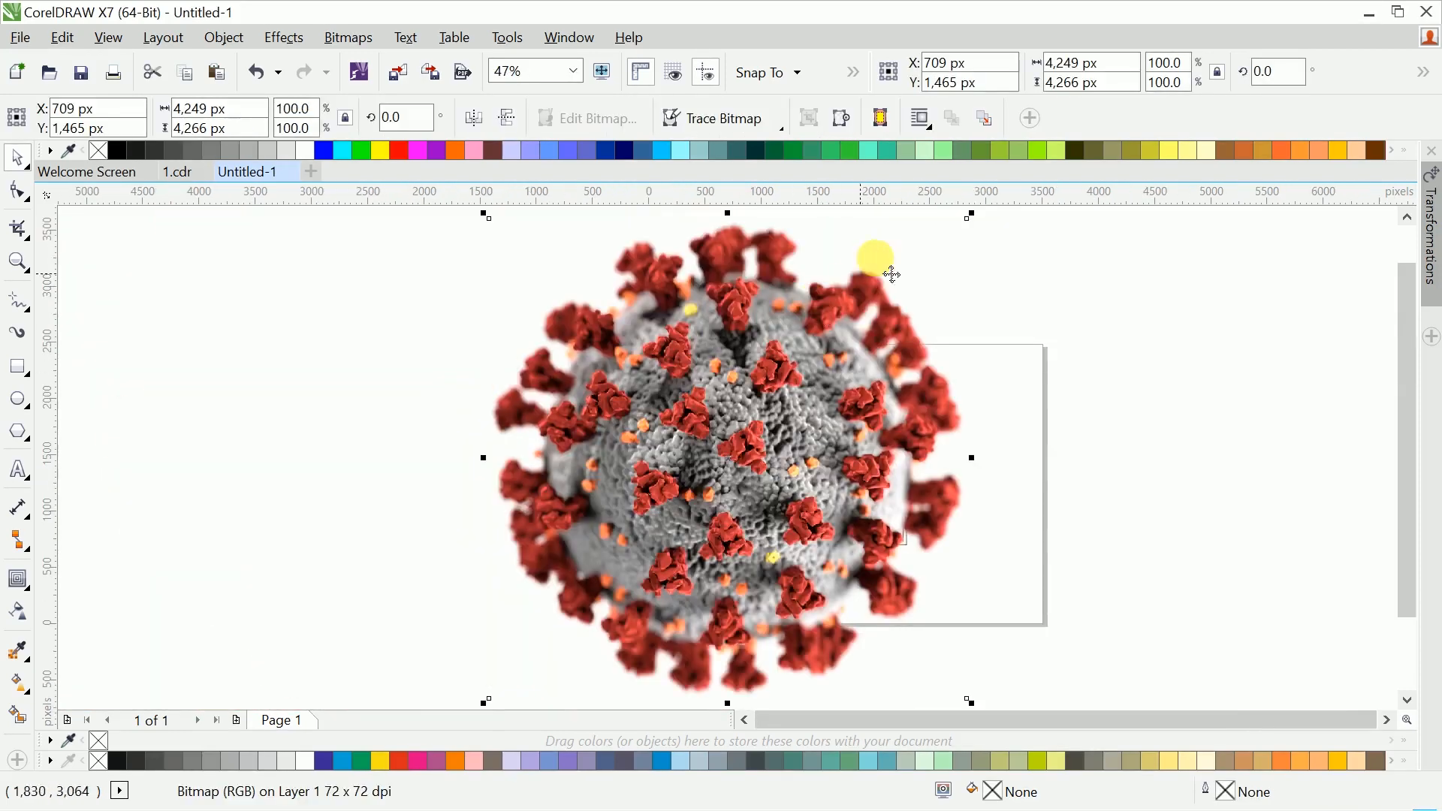
drag(990, 222, 926, 399)
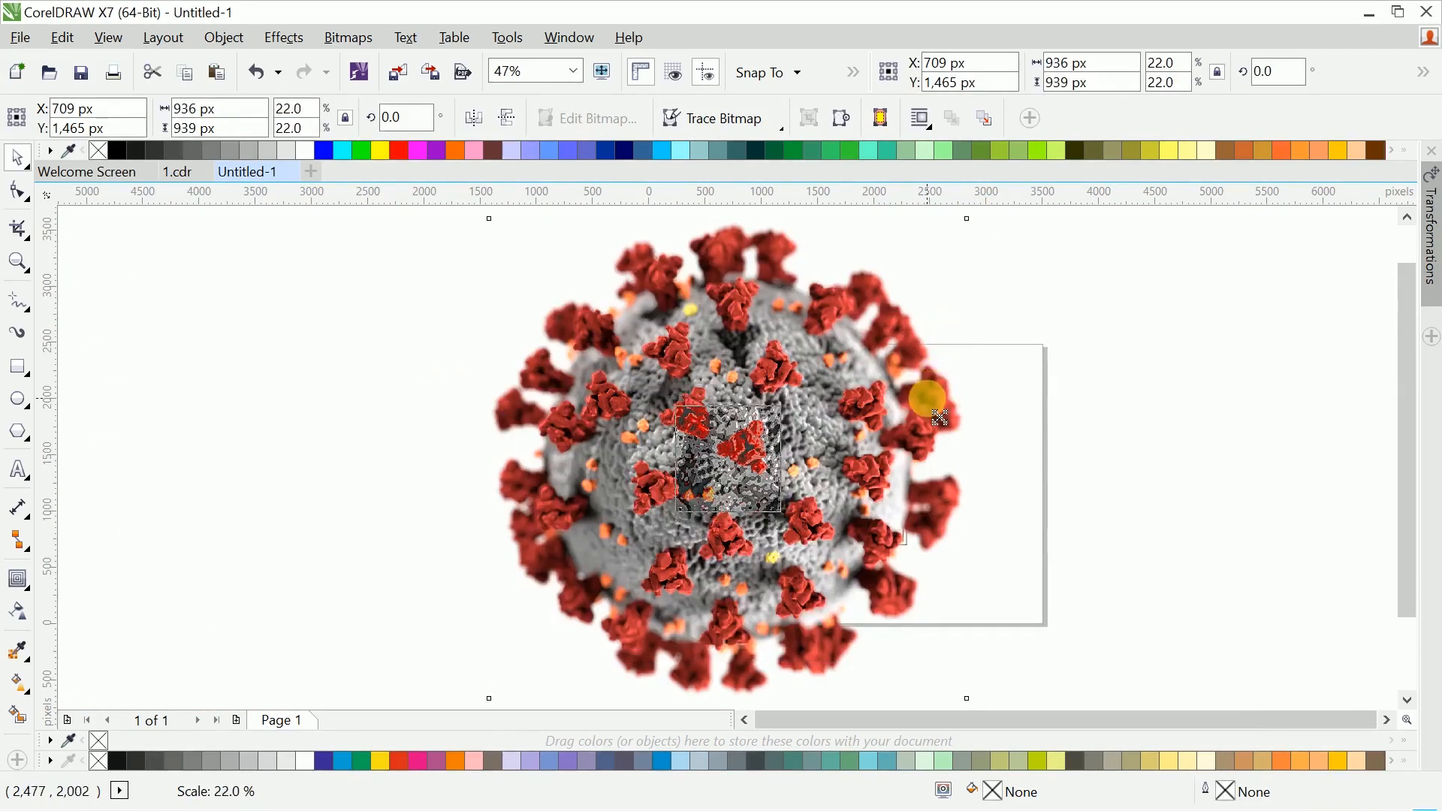
scroll(785, 454, up, 2)
Step: PowerClip the virus image inside the outer square frame and open the frame's contents for editing
right_click(746, 416)
click(805, 226)
click(825, 384)
scroll(826, 385, up, 2)
right_click(840, 405)
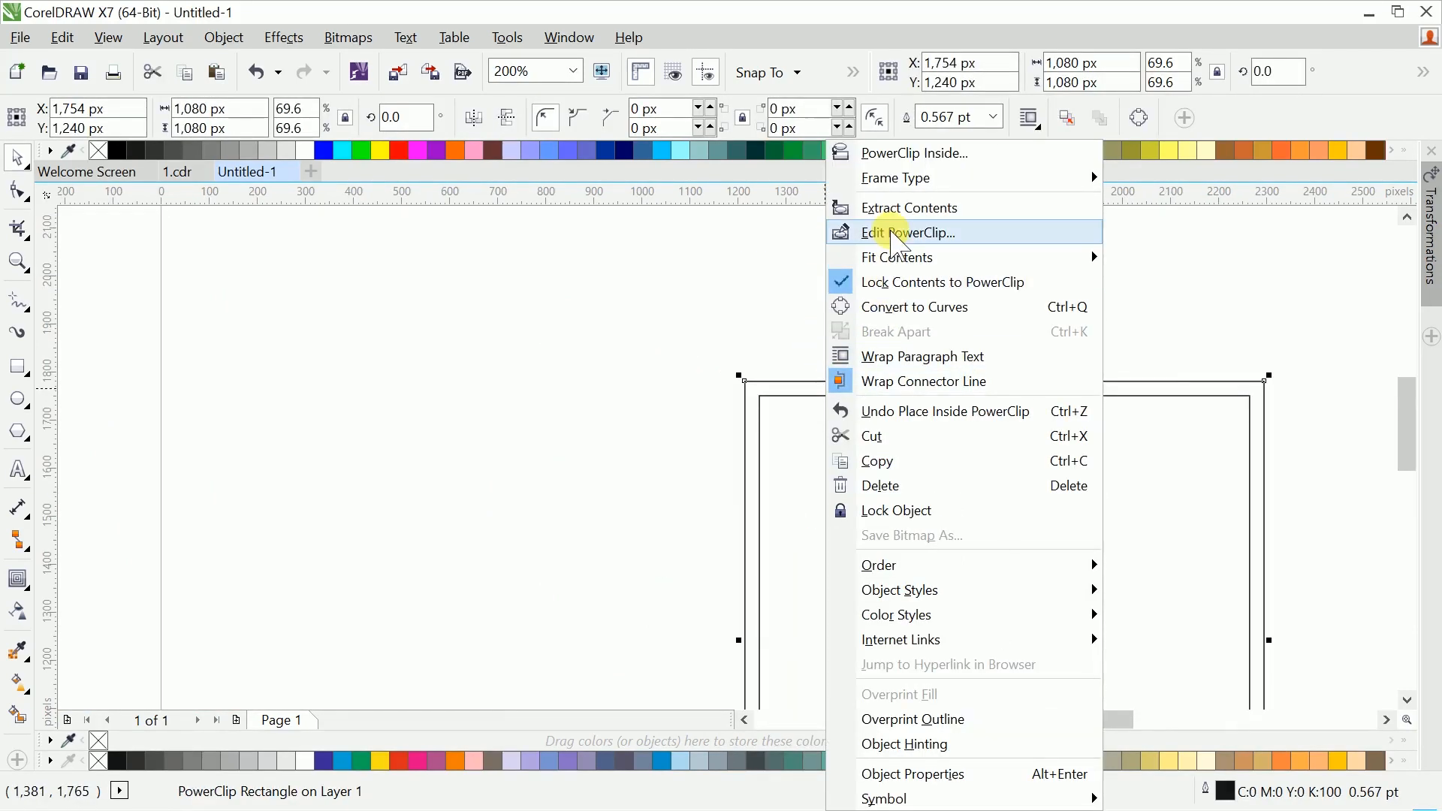
click(849, 228)
Step: Place the virus image, about 568 px wide, over the frame's upper-left corner and duplicate it over the upper-right corner
drag(594, 501, 926, 541)
scroll(548, 386, right, 5)
scroll(547, 386, down, 2)
drag(548, 386, 997, 426)
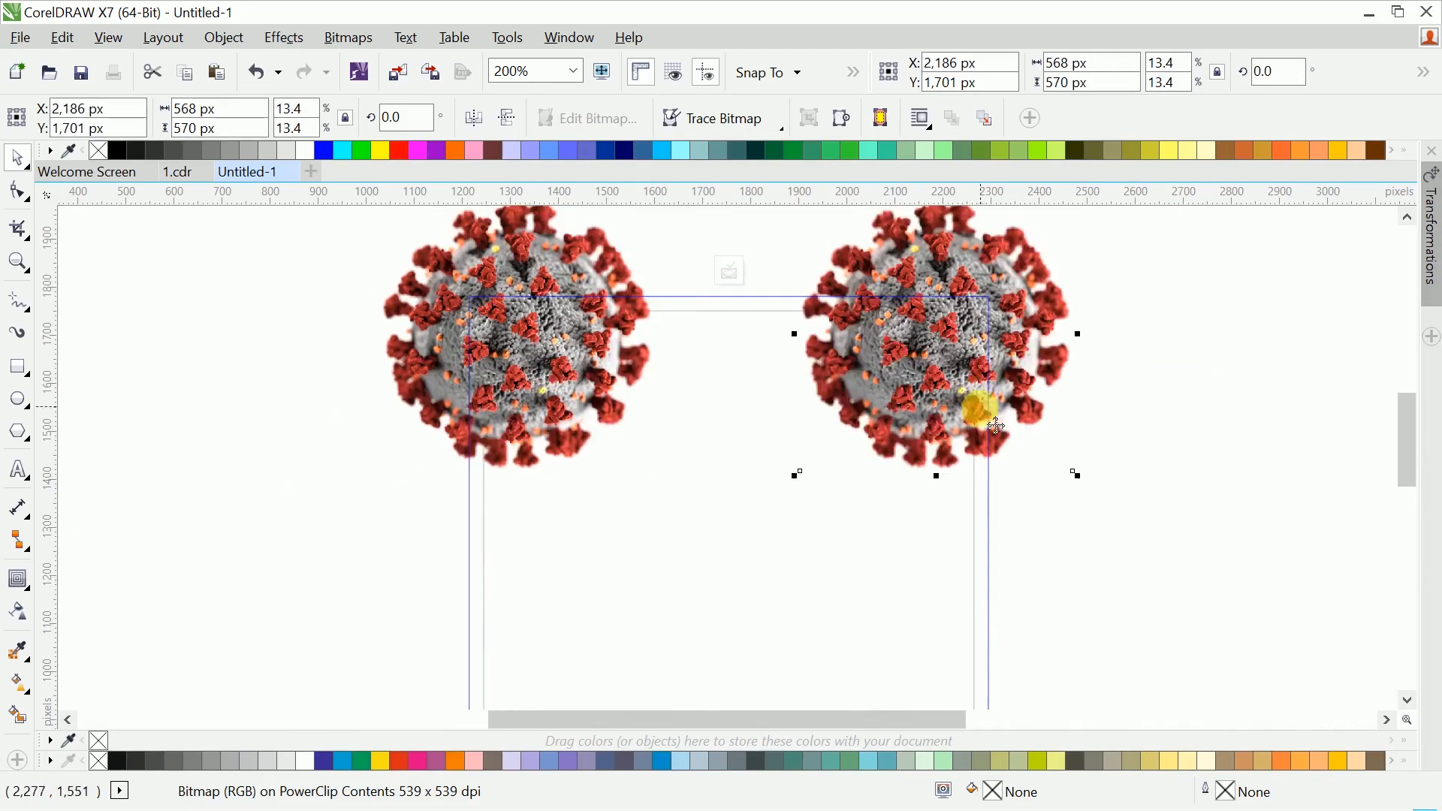
Step: Shrink the right virus copy and add three smaller copies between the corner images along the frame's top edge
drag(797, 475, 820, 451)
drag(968, 396, 726, 442)
drag(806, 493, 734, 419)
drag(669, 383, 742, 363)
drag(623, 425, 709, 438)
drag(802, 376, 792, 363)
Step: Enlarge the rightmost virus image over the frame's upper-right corner
scroll(749, 464, down, 1)
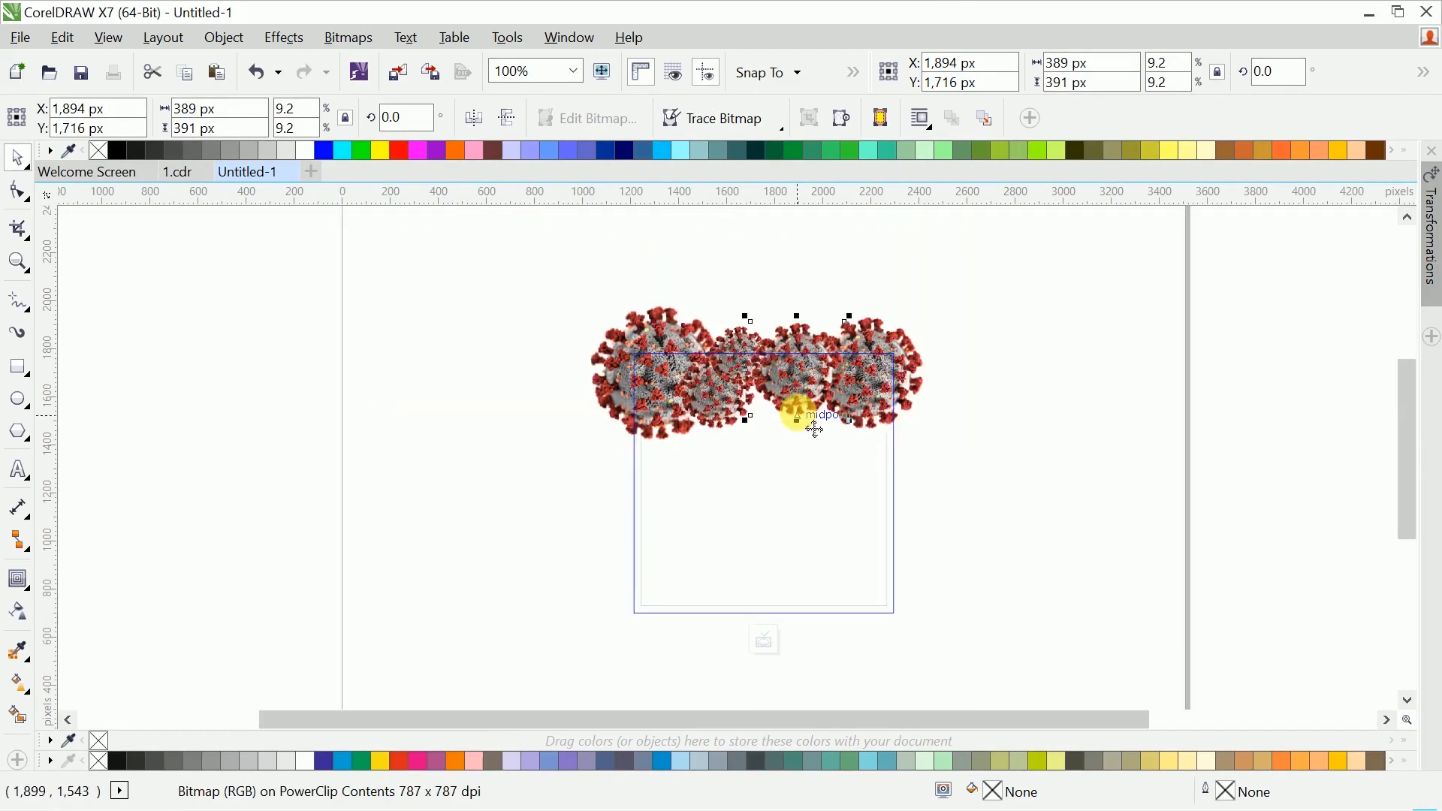
click(863, 434)
drag(906, 481, 937, 525)
click(901, 393)
click(1000, 290)
Step: Convert the five virus images together into a single 300 dpi CMYK bitmap
drag(1001, 290, 509, 524)
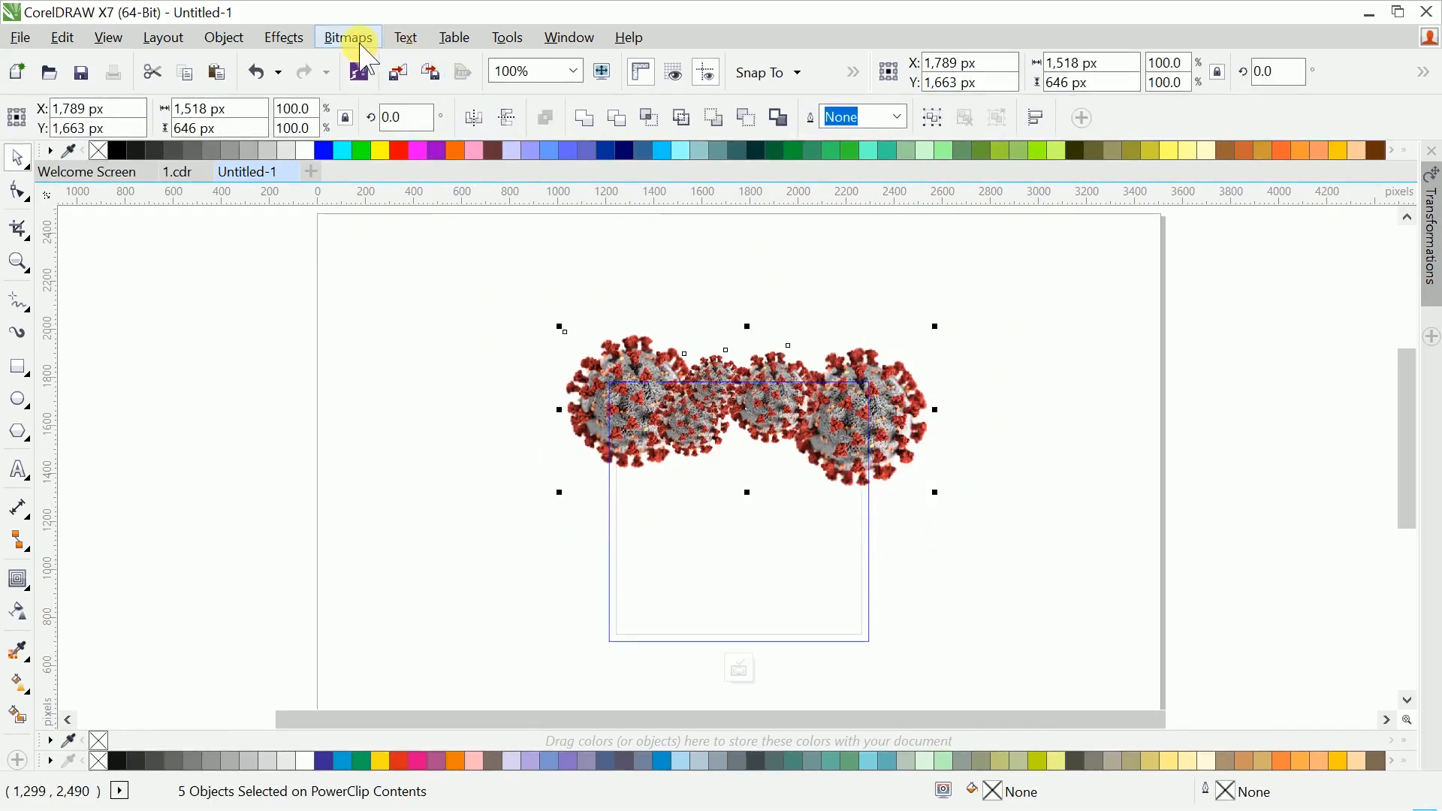
click(361, 45)
click(367, 58)
click(650, 538)
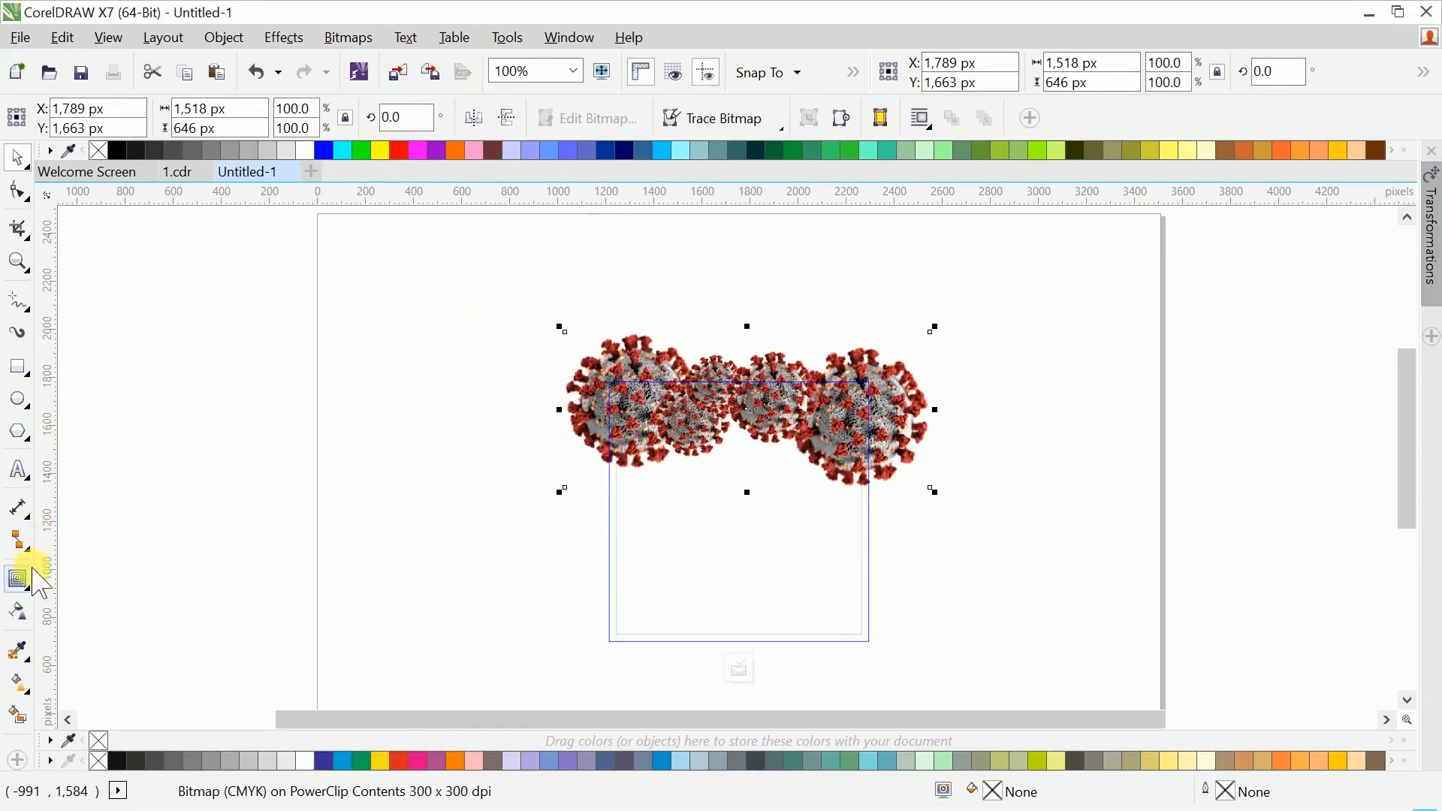
Step: Apply a vertical linear transparency to the virus bitmap so it fades out completely towards its lower edge
click(17, 612)
click(751, 404)
drag(755, 390, 749, 426)
key(space)
key(space)
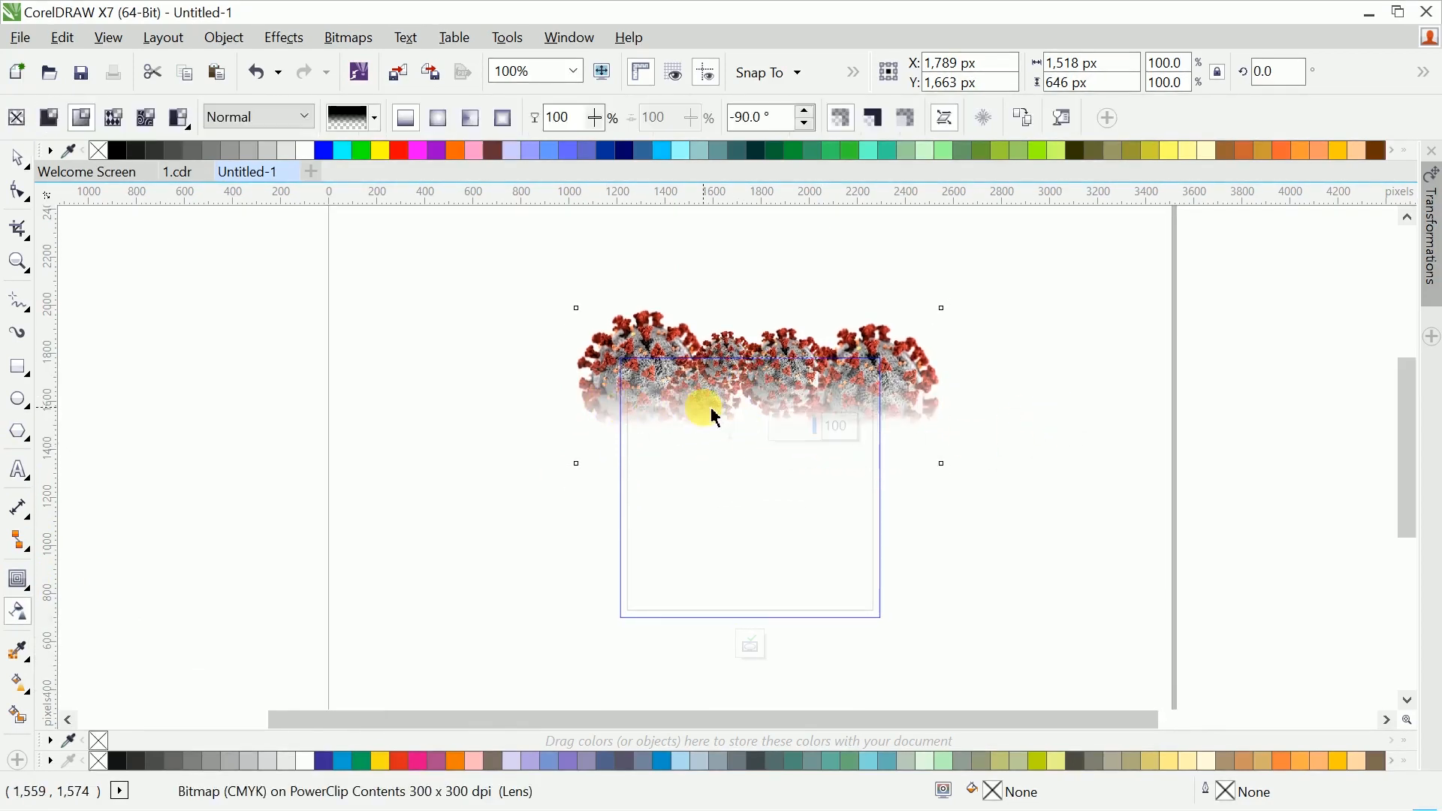
scroll(715, 417, up, 1)
drag(807, 471, 797, 489)
mouse_move(797, 376)
mouse_down()
mouse_move(815, 411)
mouse_move(783, 402)
mouse_up()
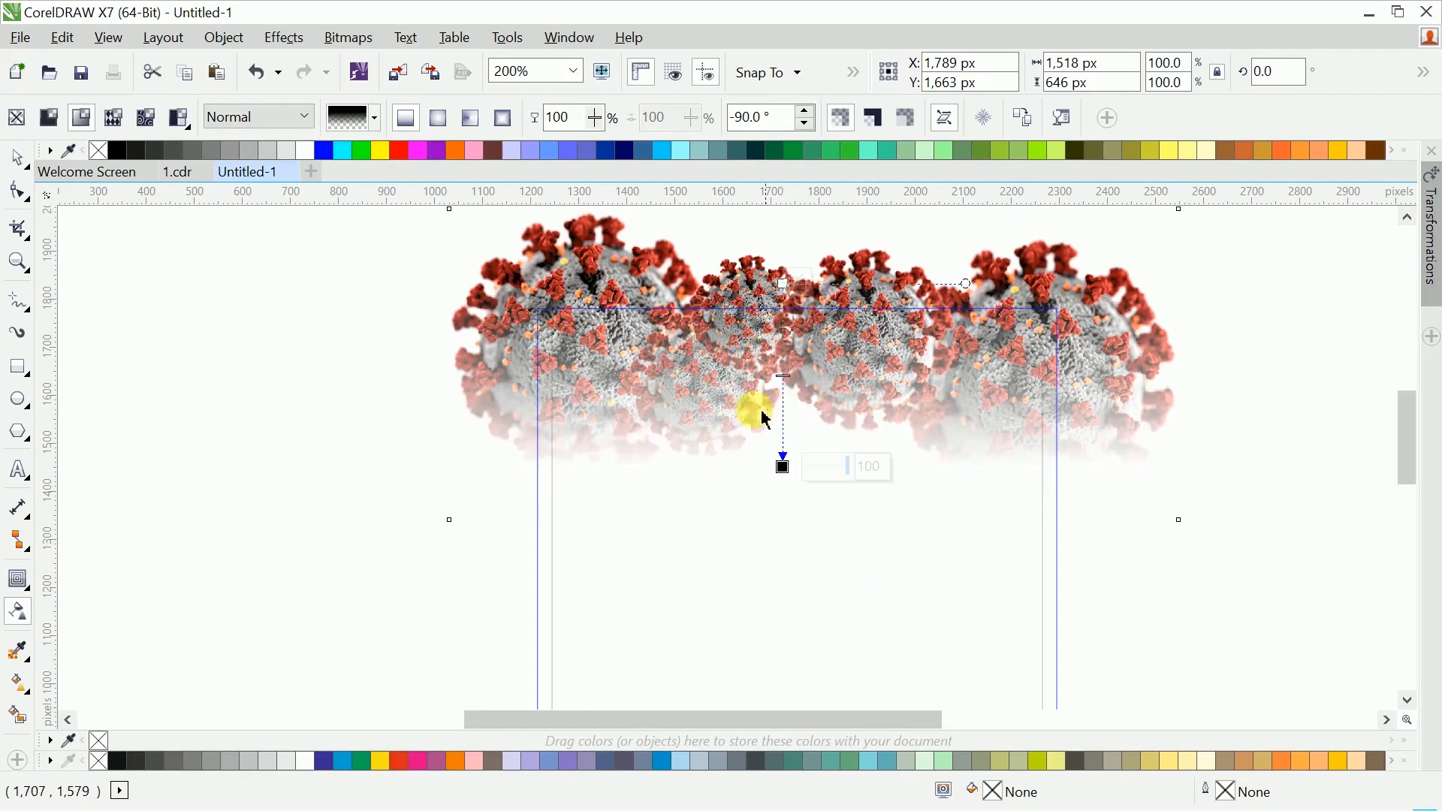
Step: Finish editing the PowerClip contents and fit the clipped square design in the view
key(space)
drag(755, 617, 646, 449)
click(684, 684)
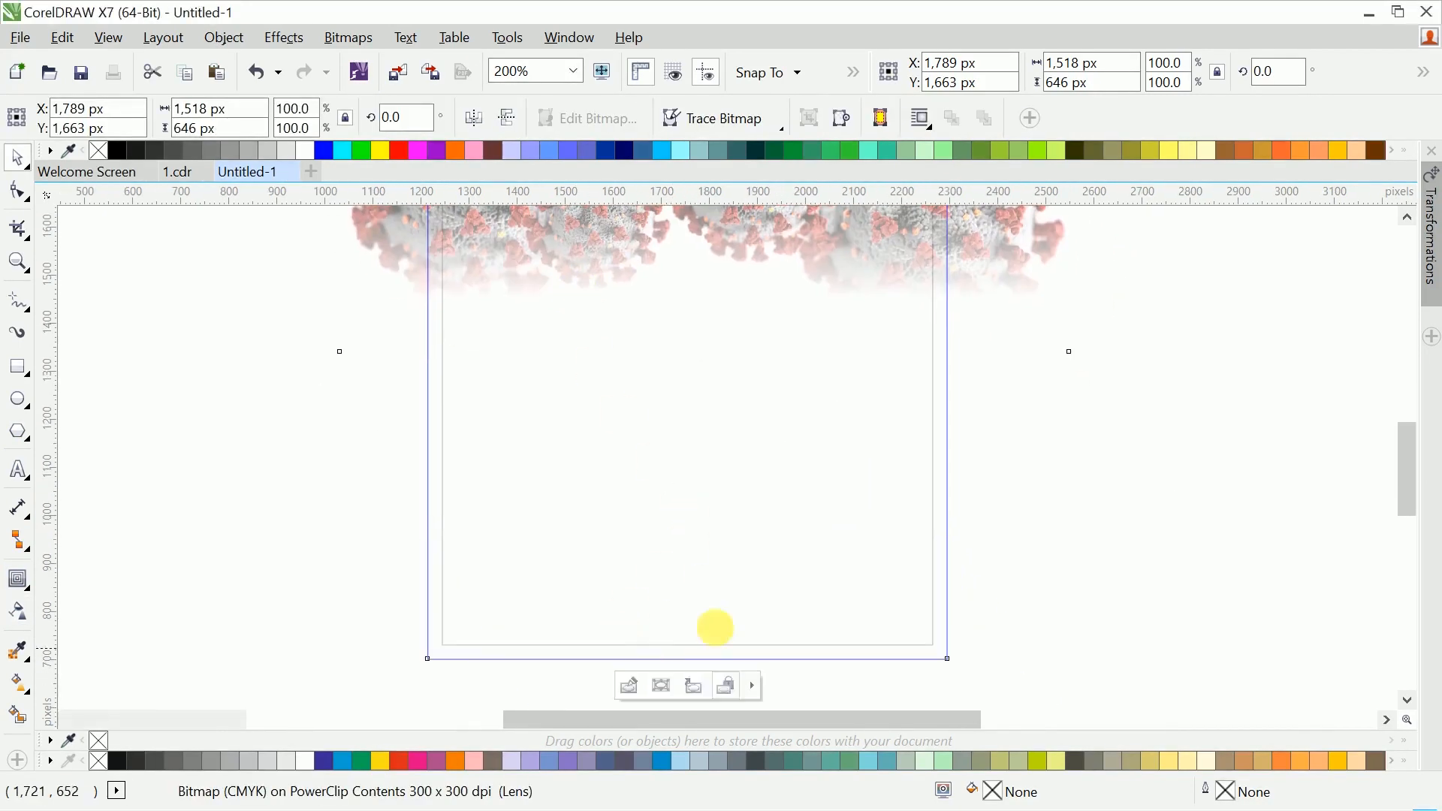
scroll(788, 463, down, 1)
drag(788, 464, 783, 501)
key(Escape)
click(771, 470)
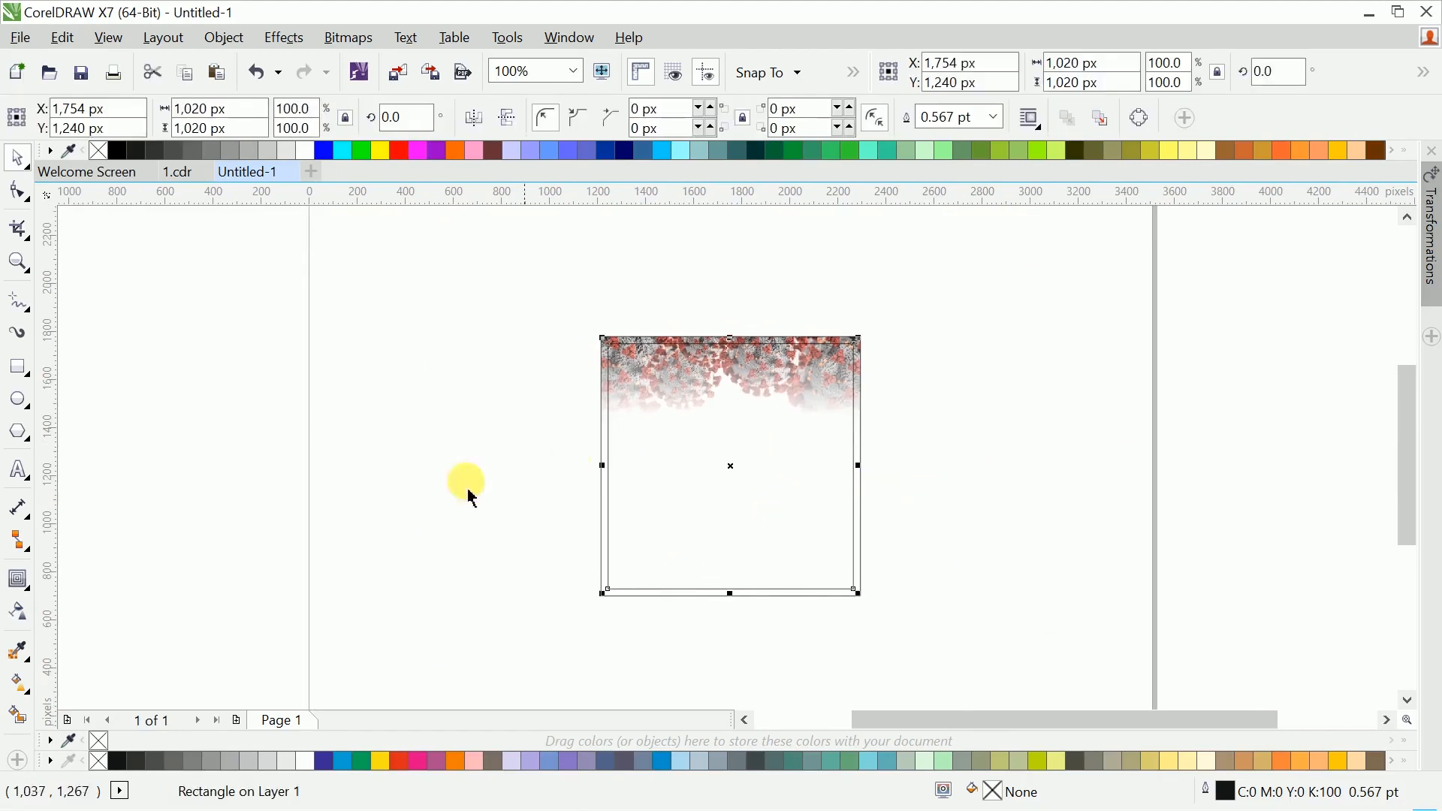
scroll(669, 485, up, 1)
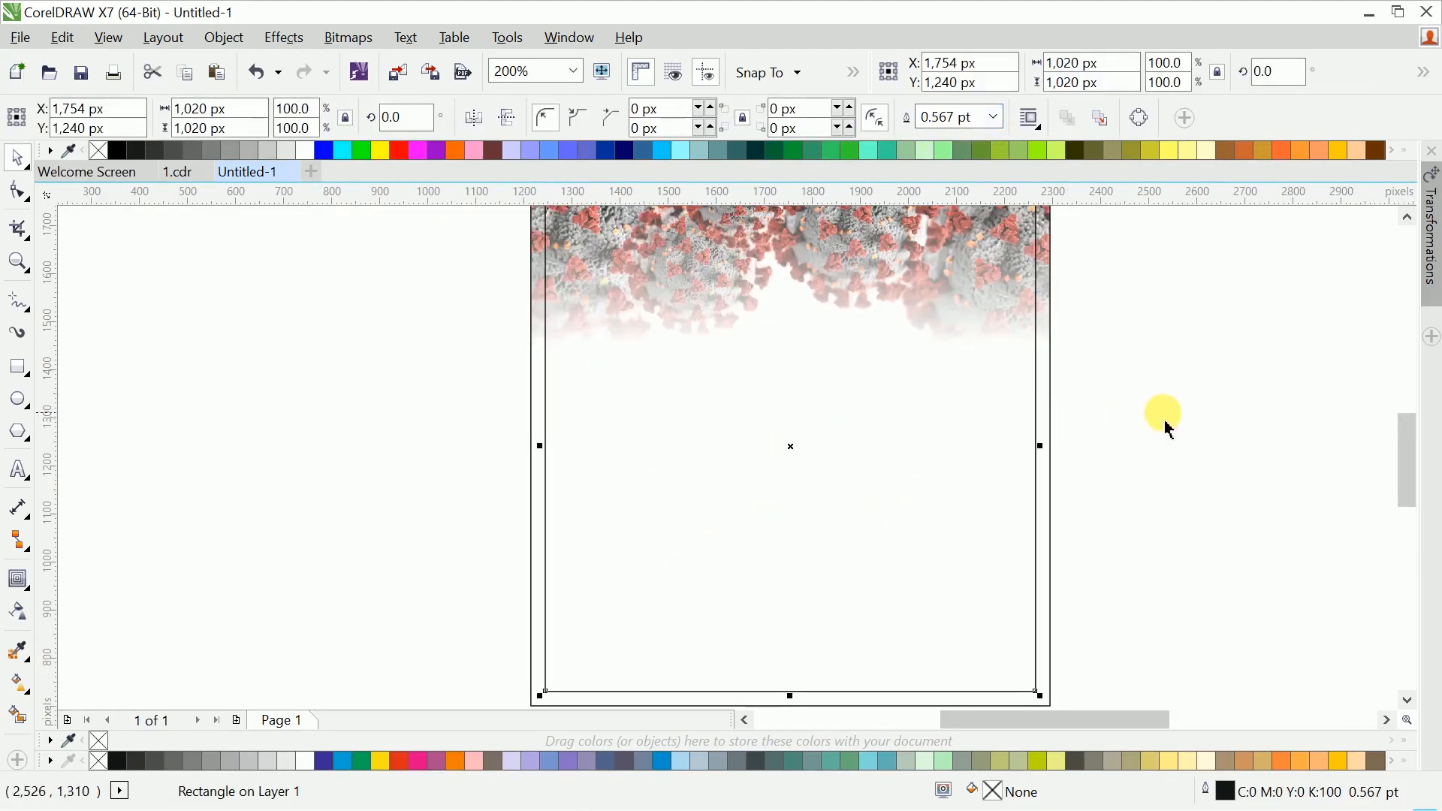
click(1156, 422)
key(F4)
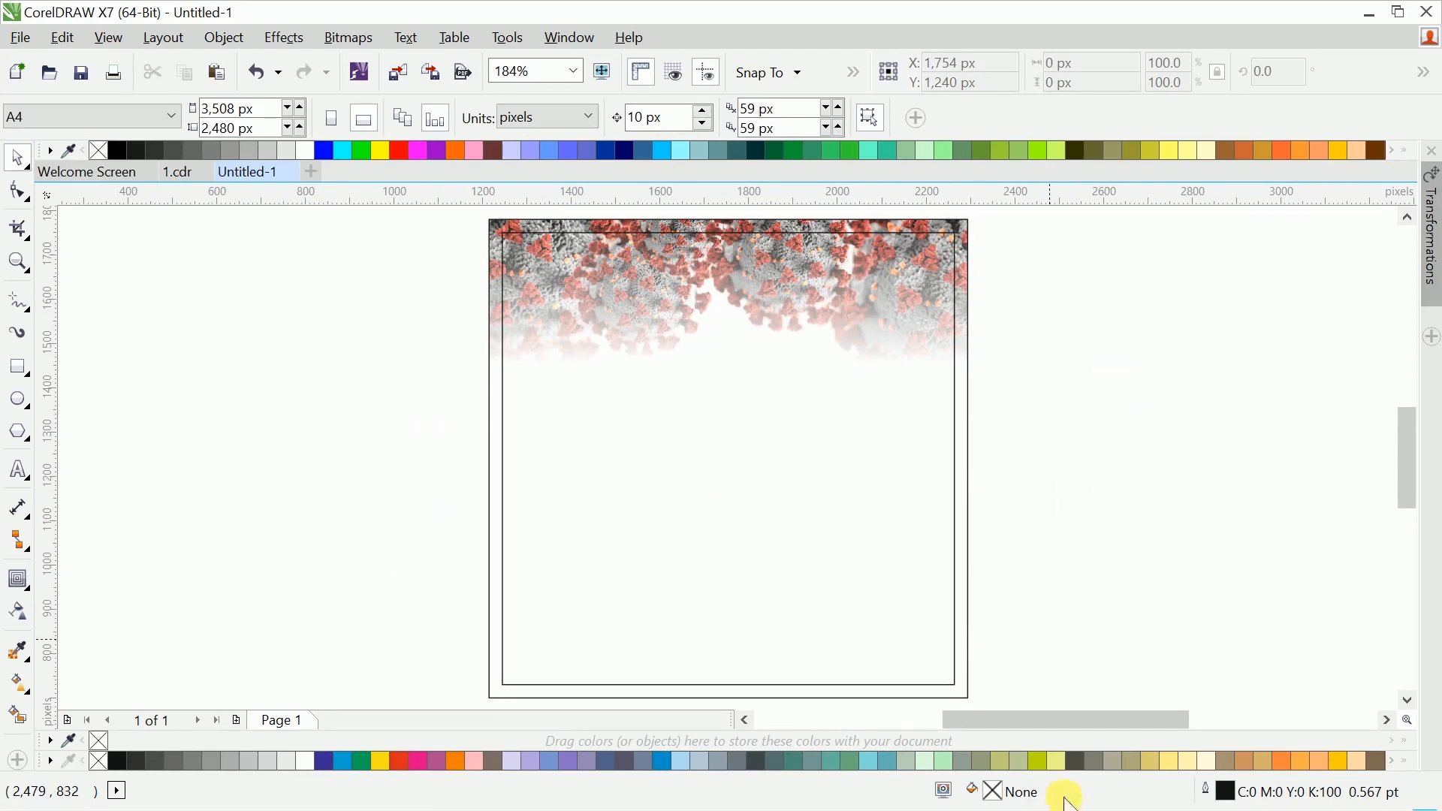
Step: Switch to Notepad and copy all the poster text lines, from Covid Awareness to the website address
key(super)
click(862, 790)
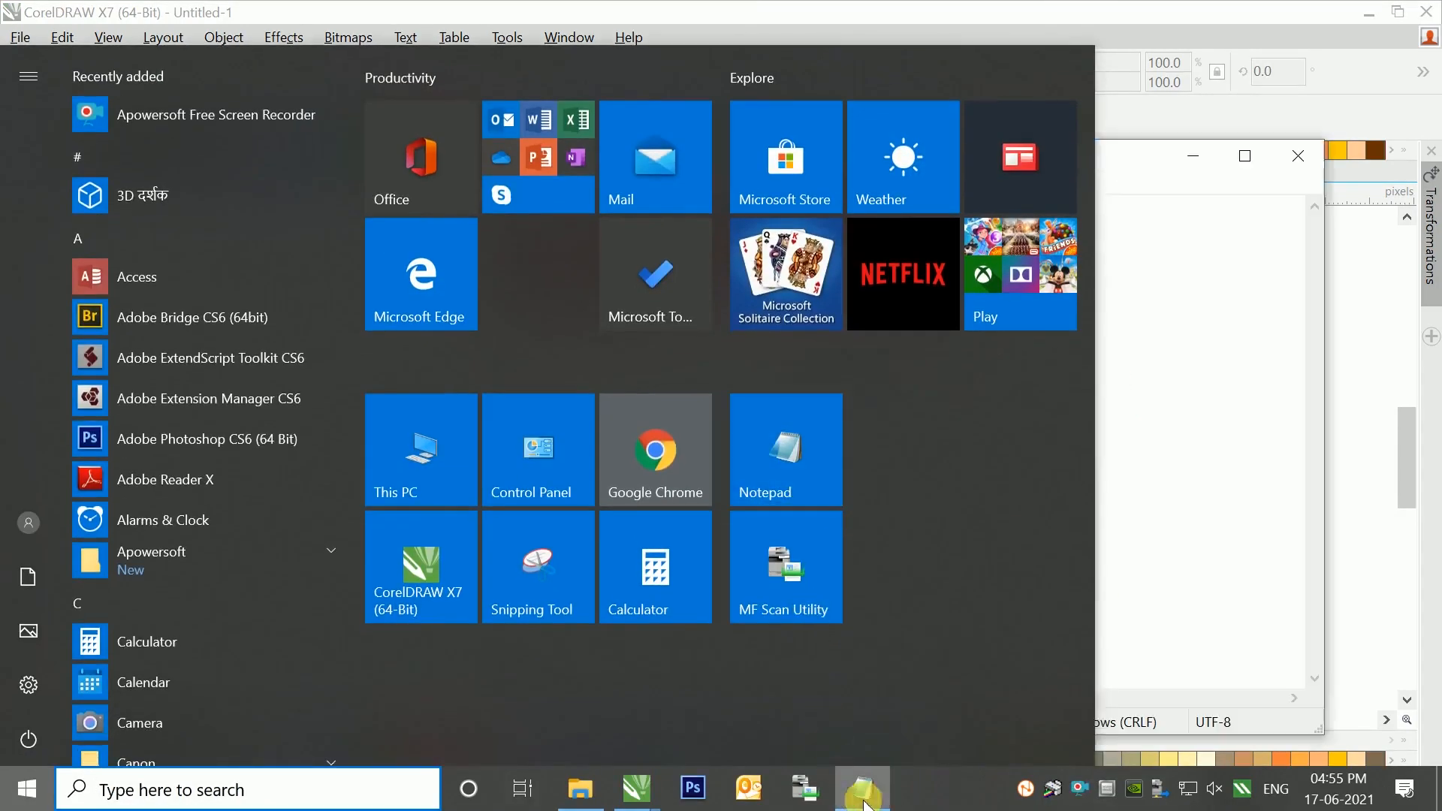
drag(930, 215, 843, 210)
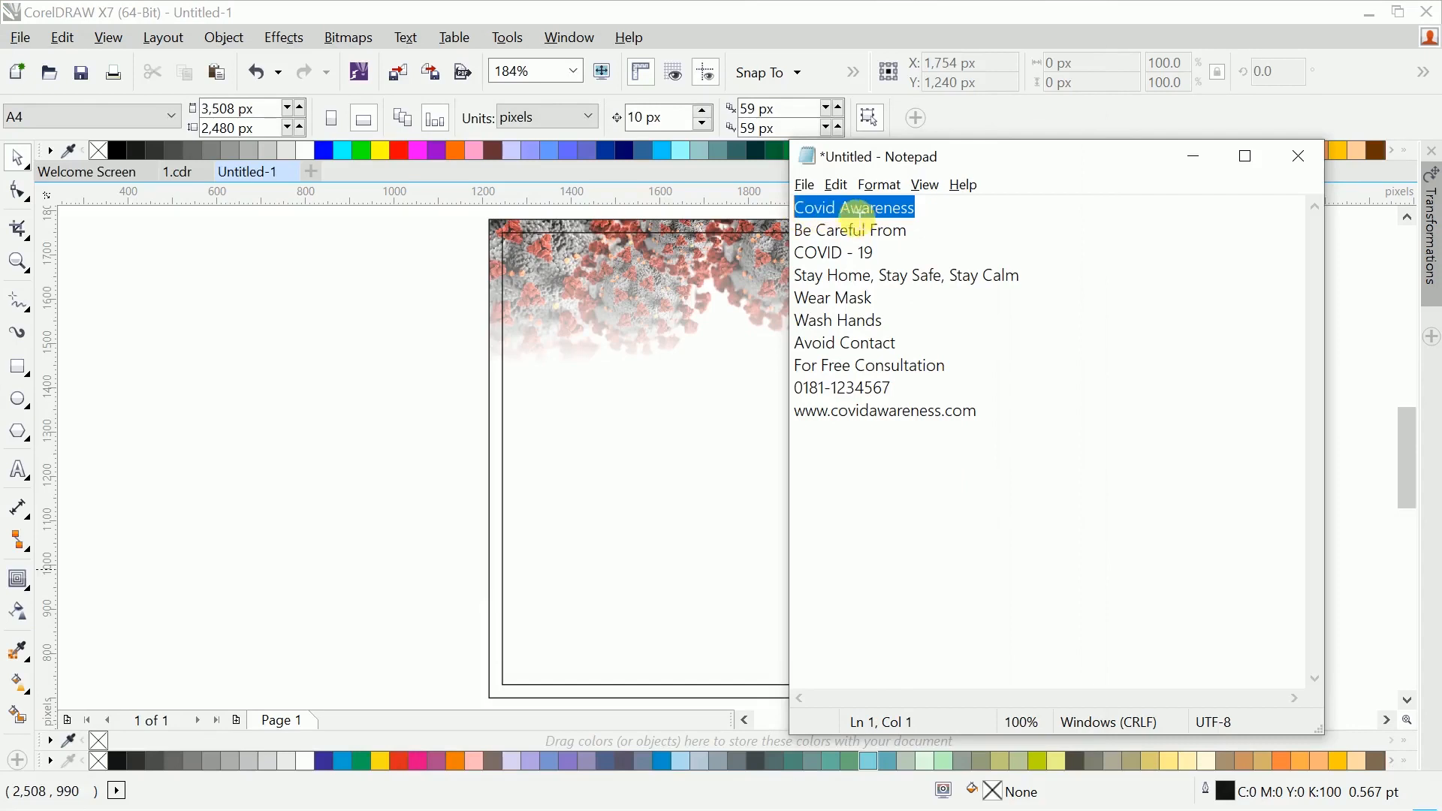
right_click(867, 210)
click(901, 270)
drag(953, 394, 837, 197)
right_click(910, 218)
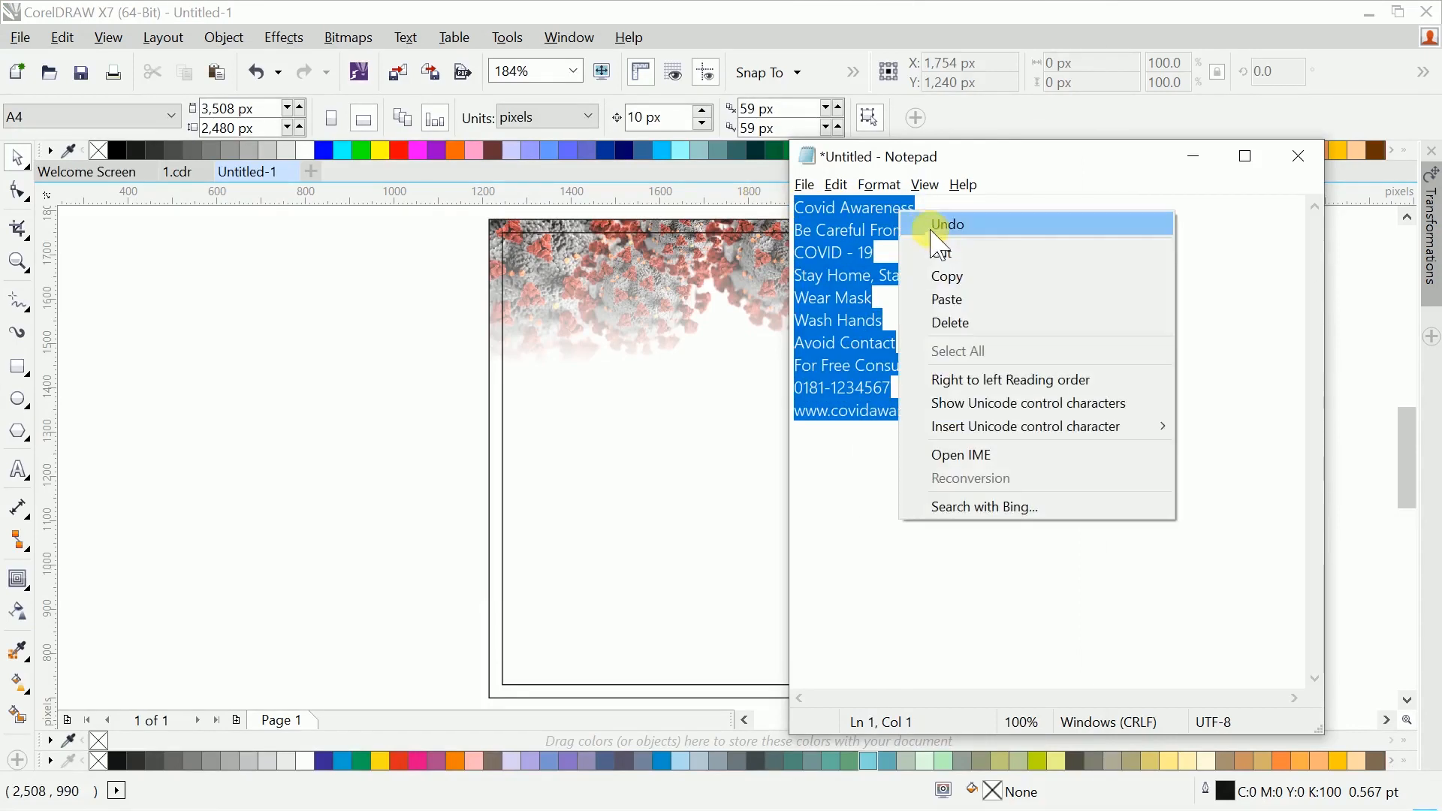
click(948, 272)
Step: Return to CorelDRAW and paste the copied lines as artistic text starting beside the square frame
click(263, 361)
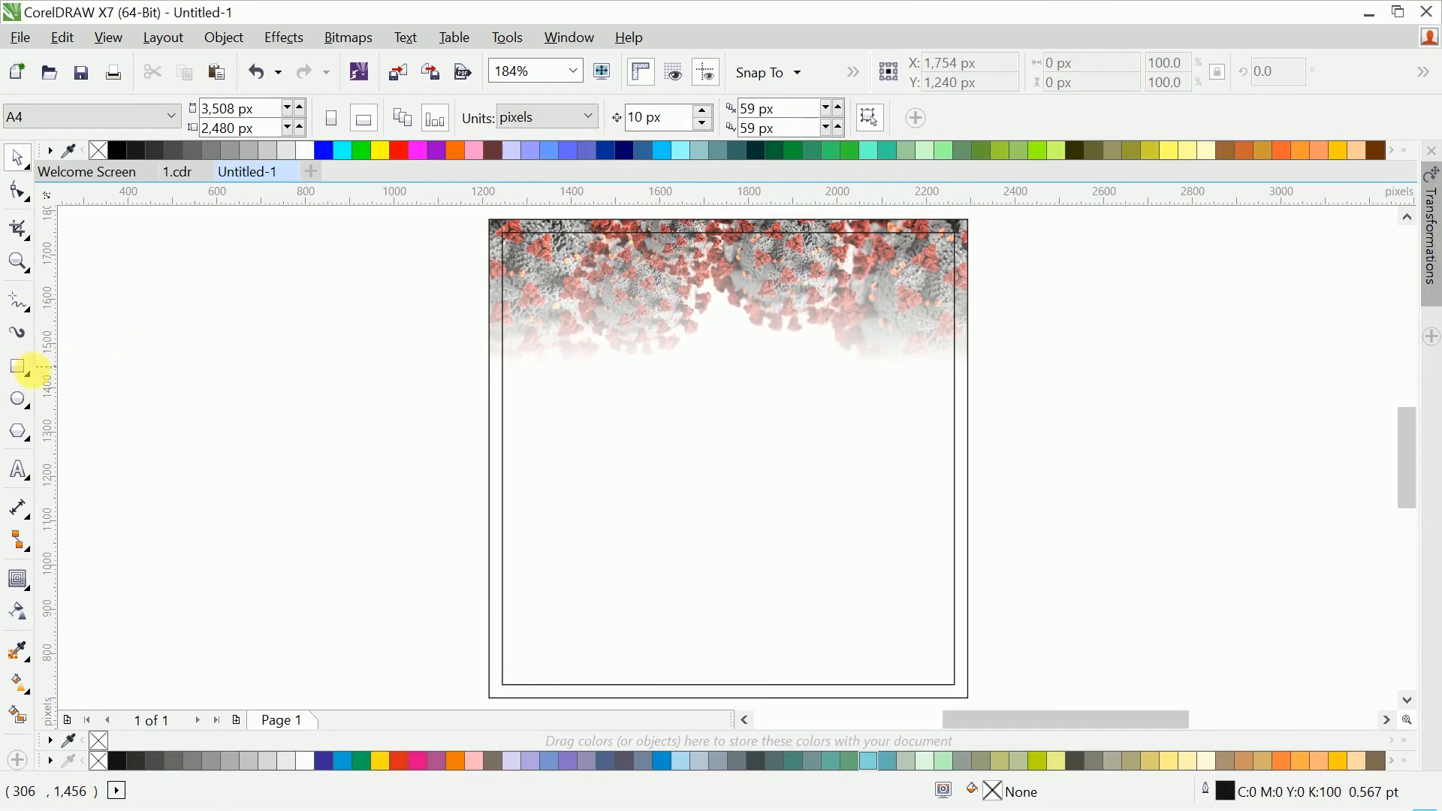
click(18, 469)
click(207, 330)
key(ctrl+v)
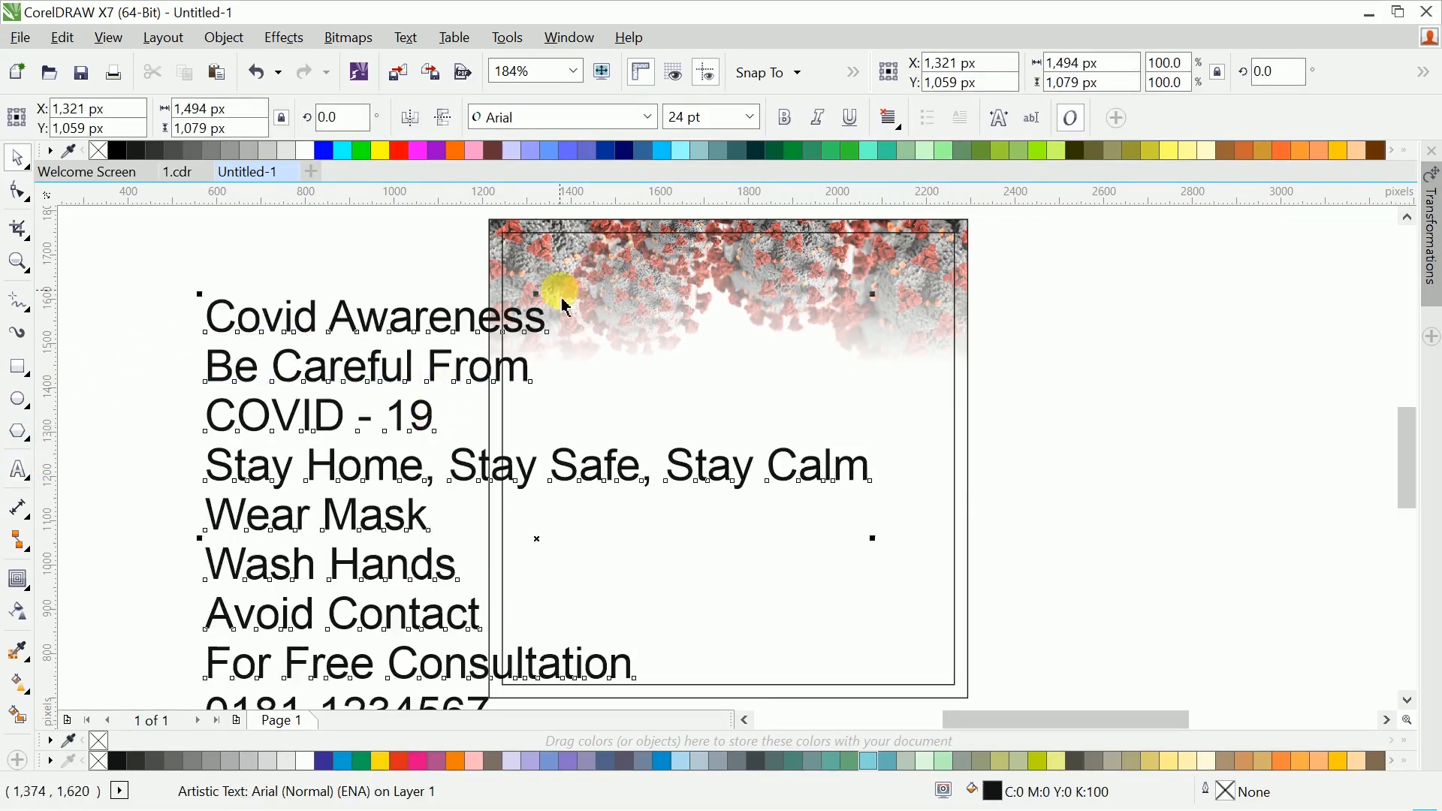
Step: Set the pasted text to 11 pt and move the block clear of the frame on its left side
scroll(565, 305, down, 3)
click(751, 118)
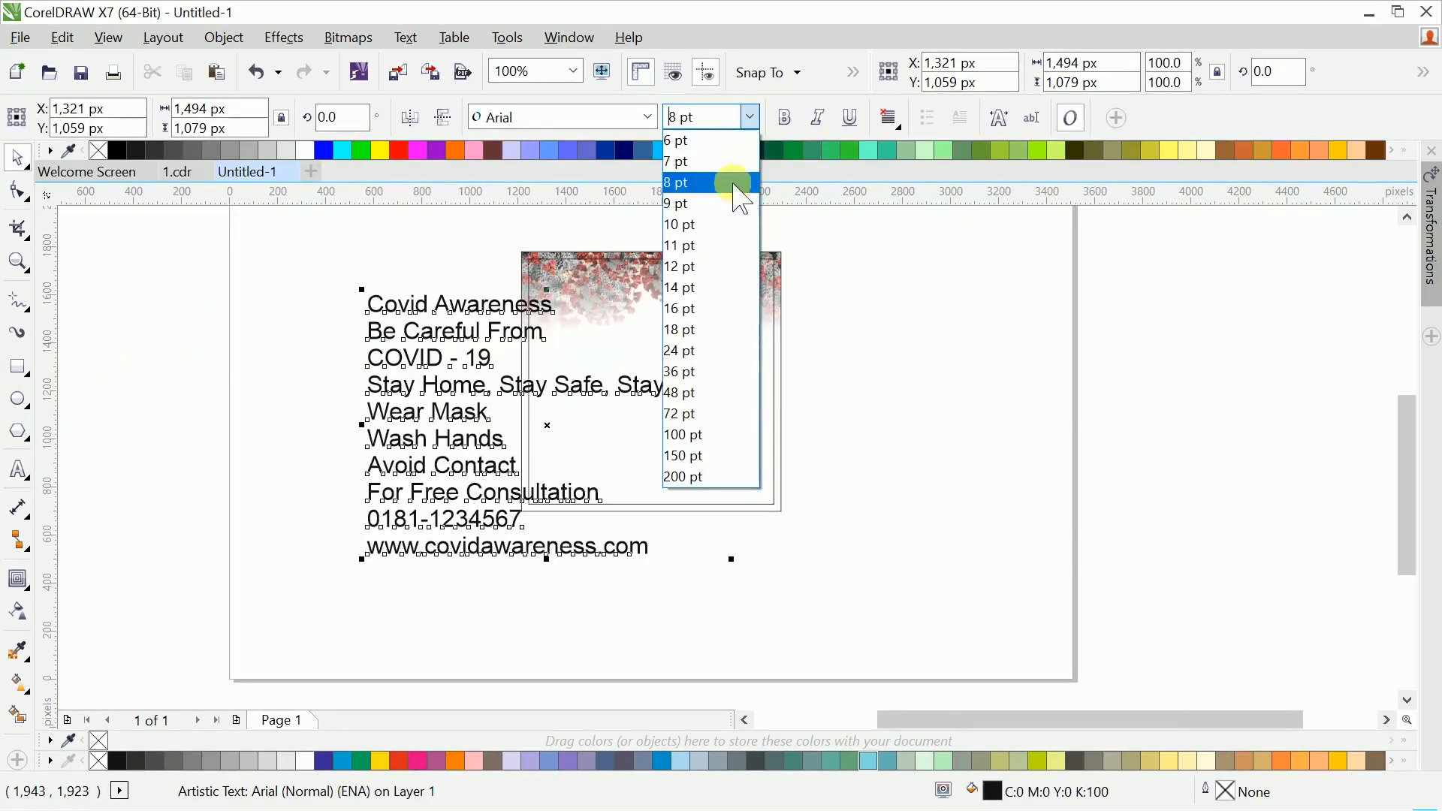
click(706, 242)
scroll(391, 366, up, 2)
click(437, 347)
drag(436, 337, 386, 347)
drag(630, 319, 564, 410)
Step: Break the artistic text block apart into separate lines
click(402, 365)
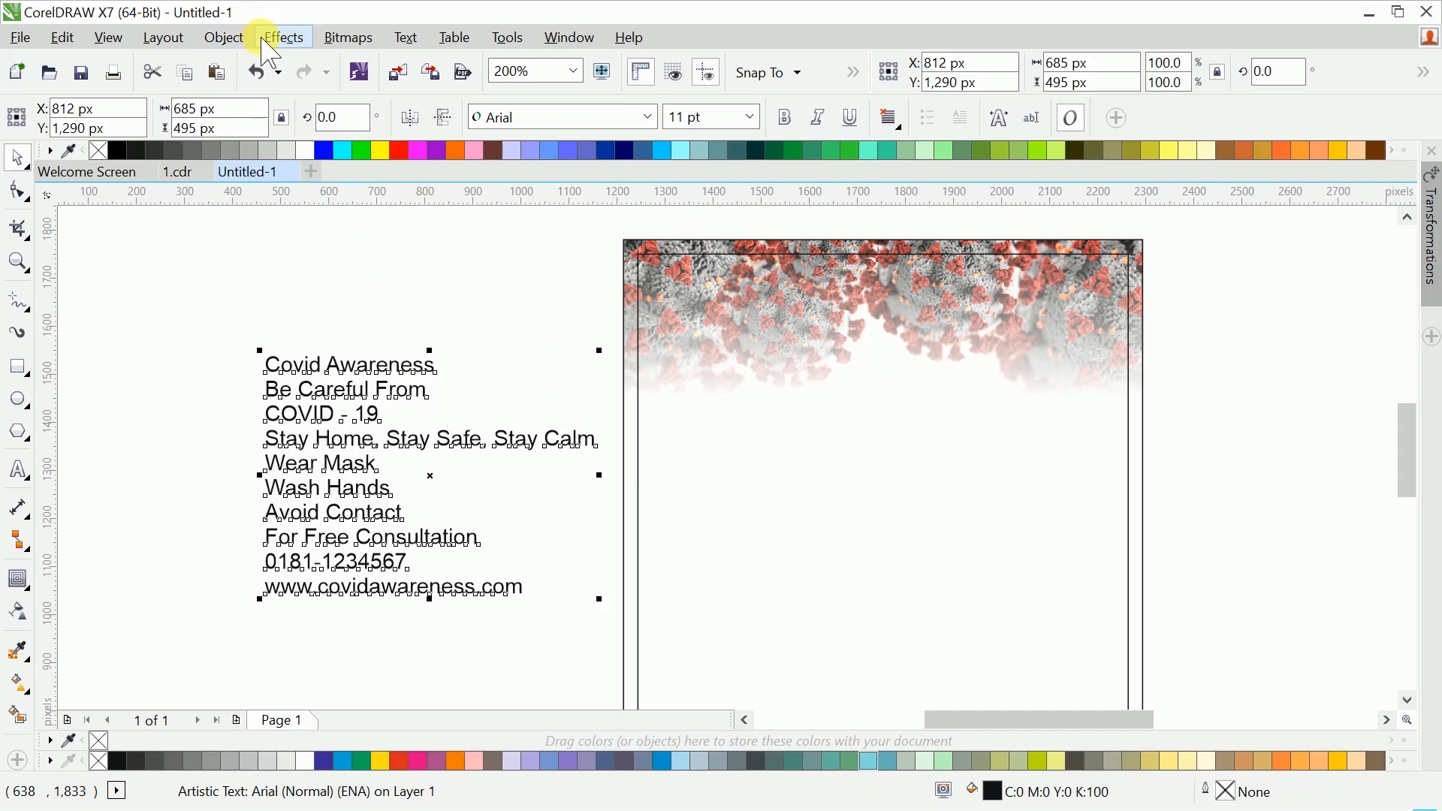
click(223, 37)
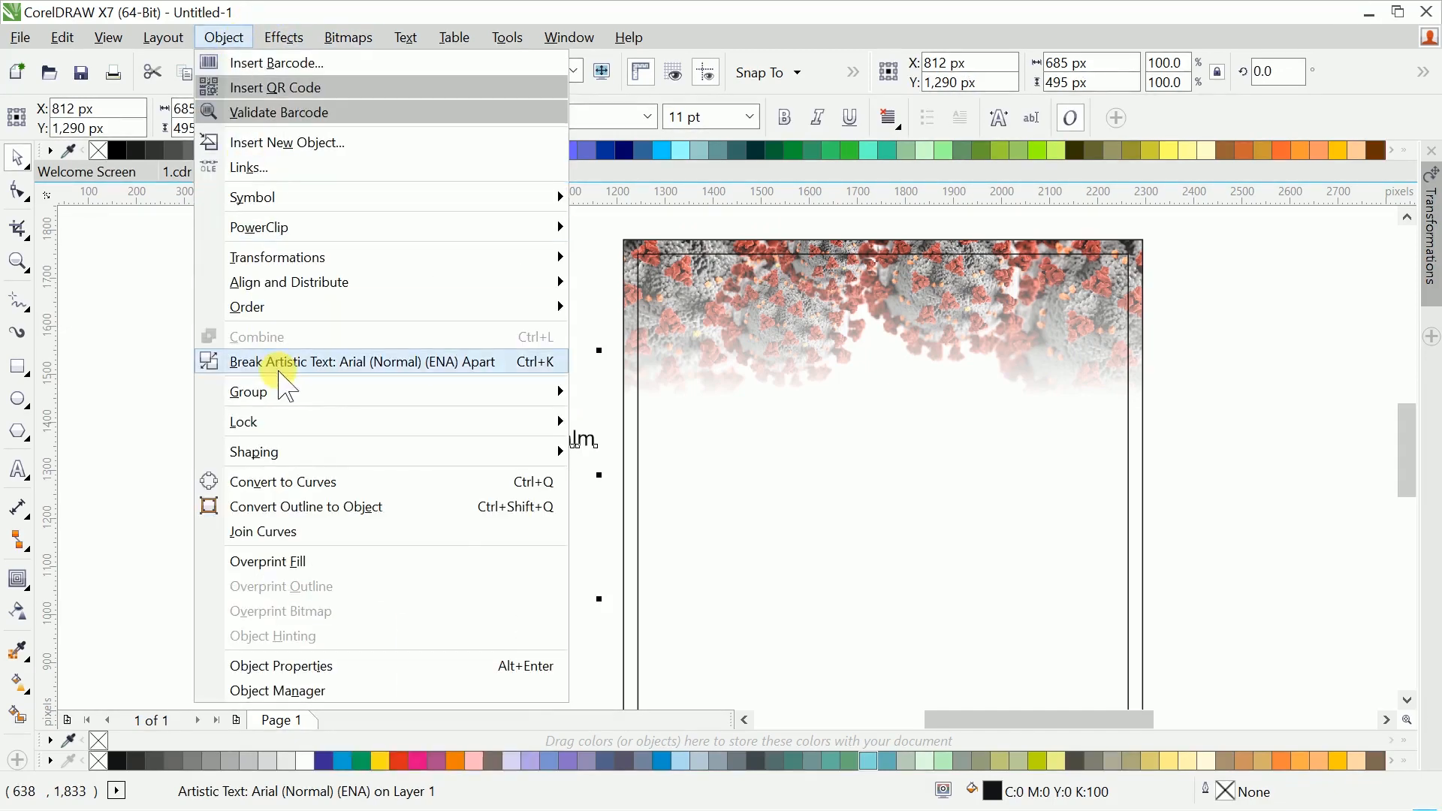
click(284, 363)
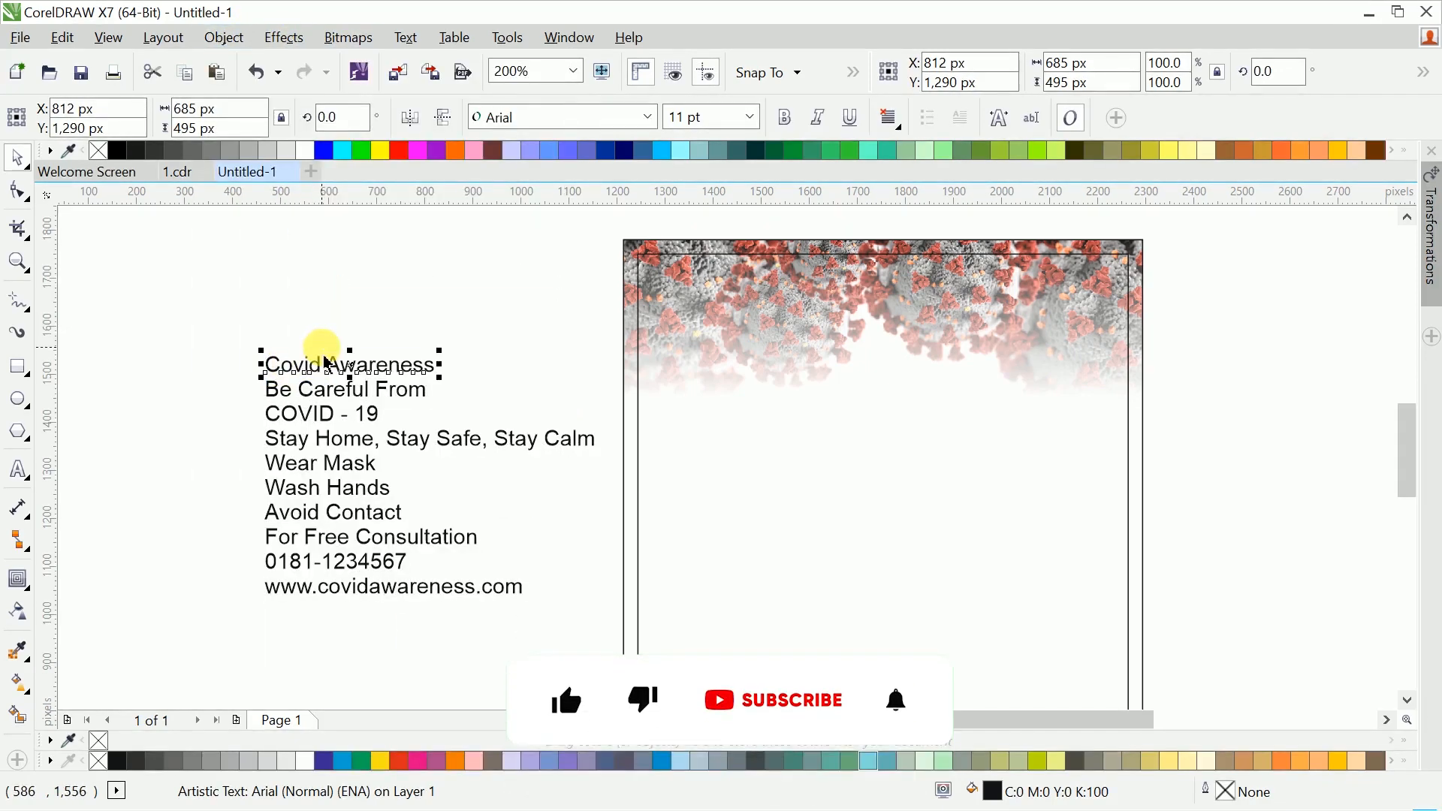
click(575, 273)
click(370, 364)
drag(389, 367, 439, 334)
Step: Set the font of all ten text lines to Bahnschrift Light
drag(254, 275, 692, 623)
scroll(525, 420, left, 5)
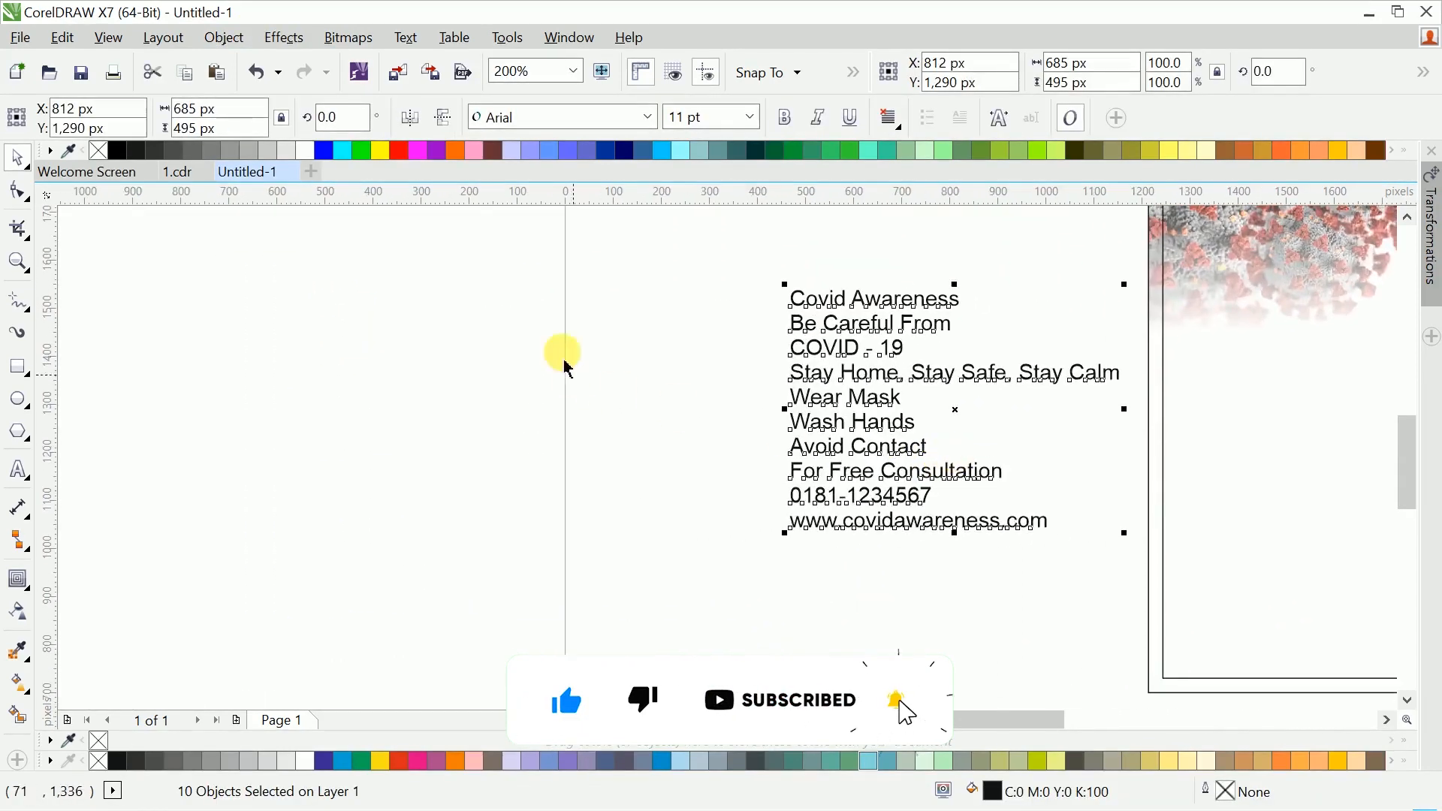
click(539, 117)
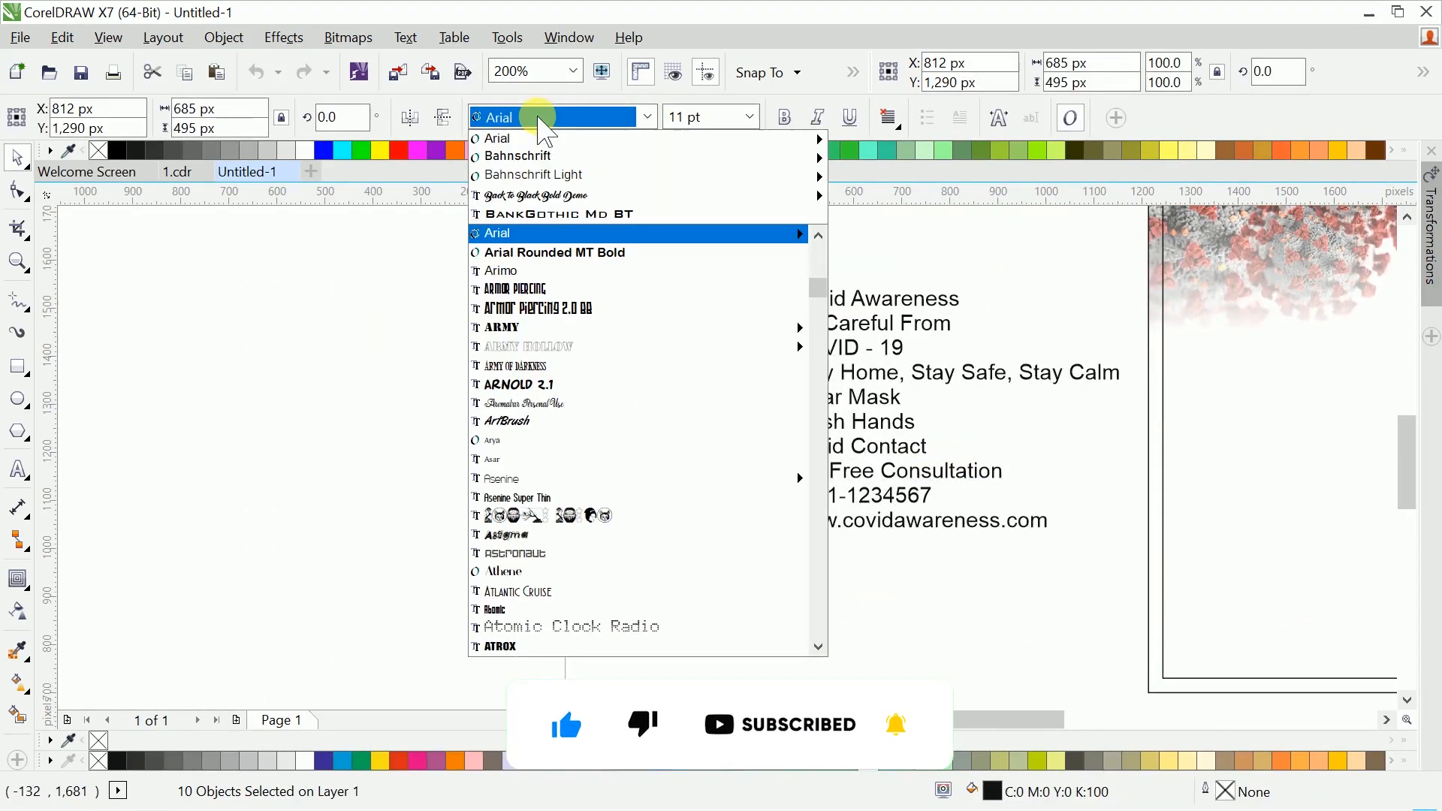
text(Bahnschrift Light)
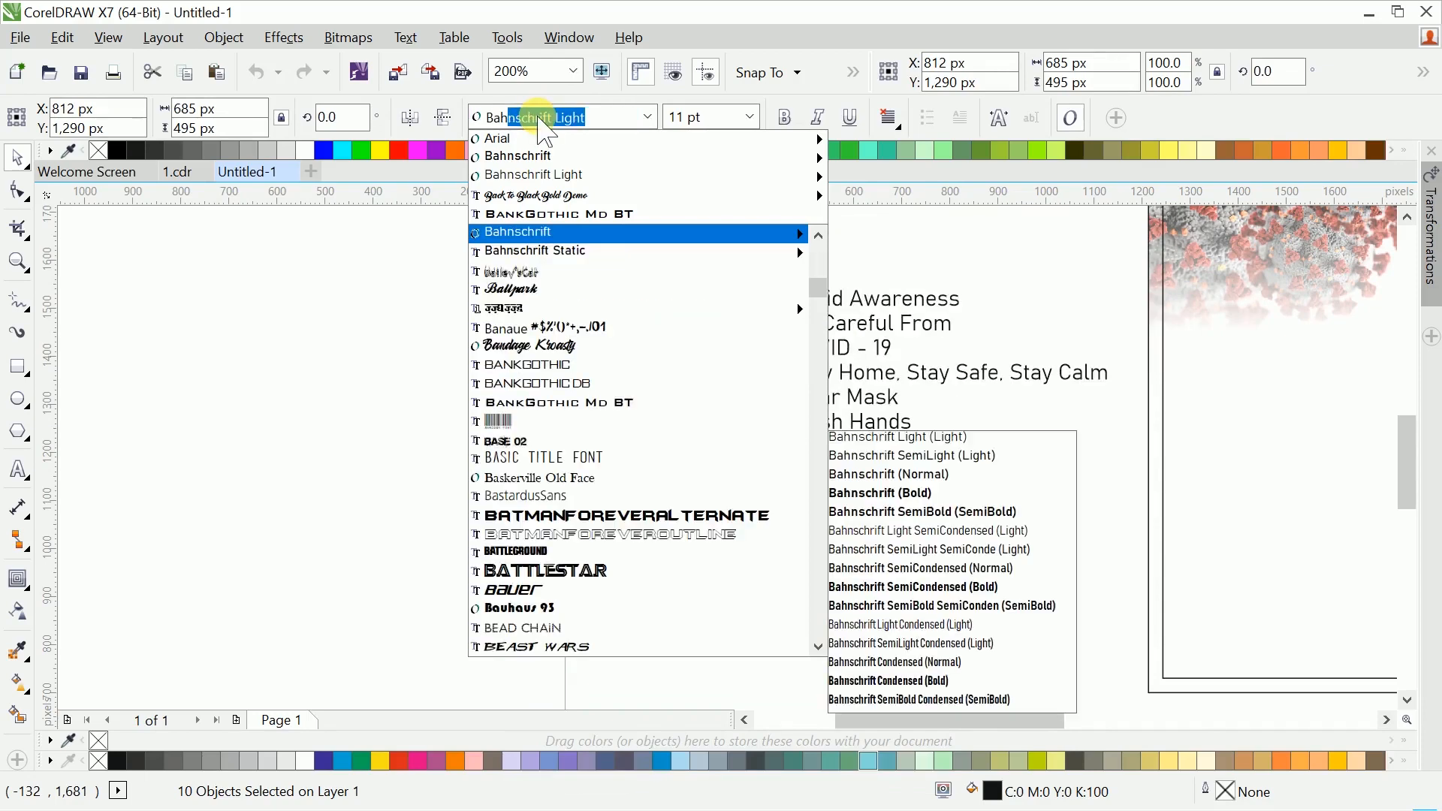
key(Return)
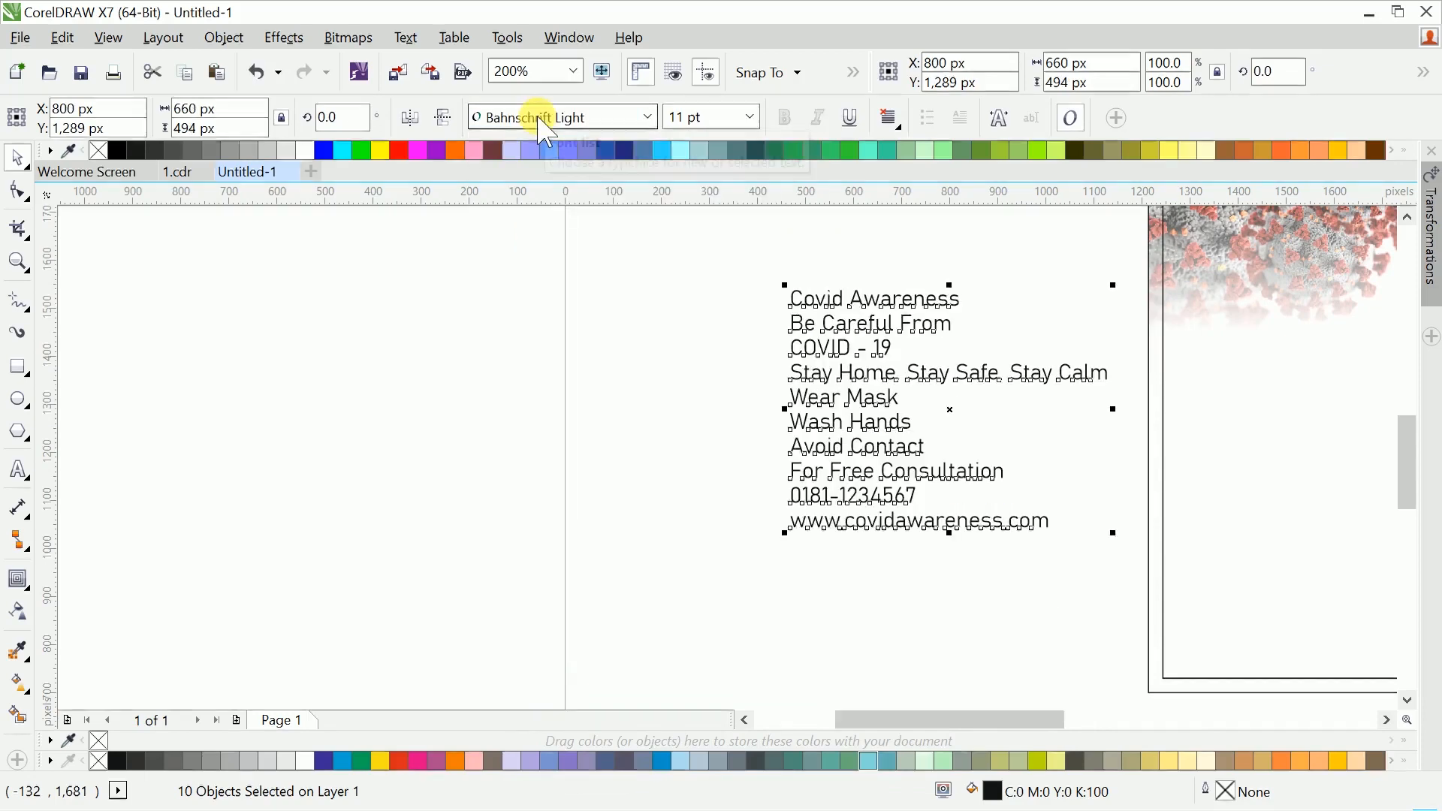
drag(779, 373, 274, 518)
click(375, 446)
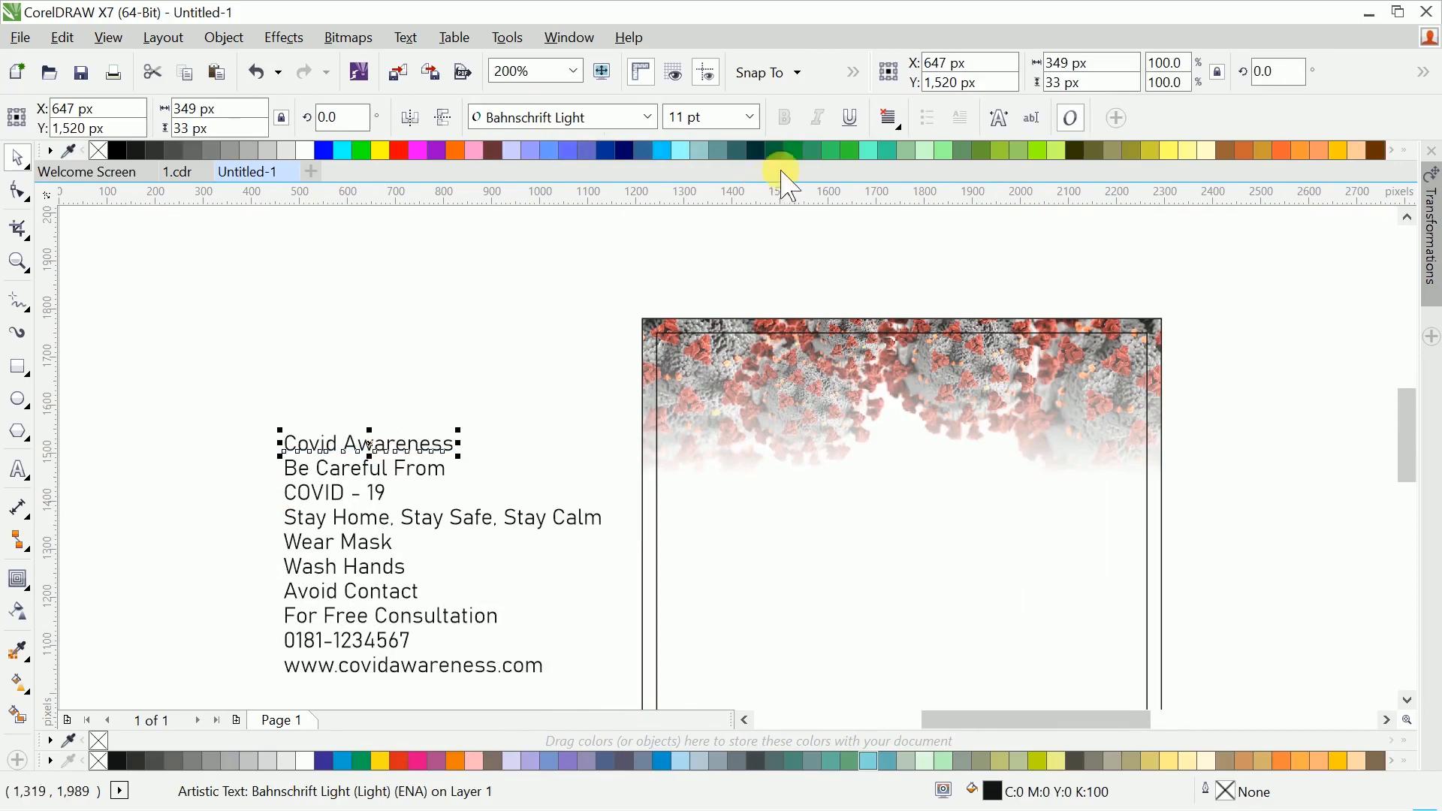
click(597, 122)
key(Escape)
Step: Set all ten text lines to Bahnschrift (Normal) and make the Covid Awareness line bold
drag(222, 368, 661, 708)
click(545, 117)
mouse_move(555, 230)
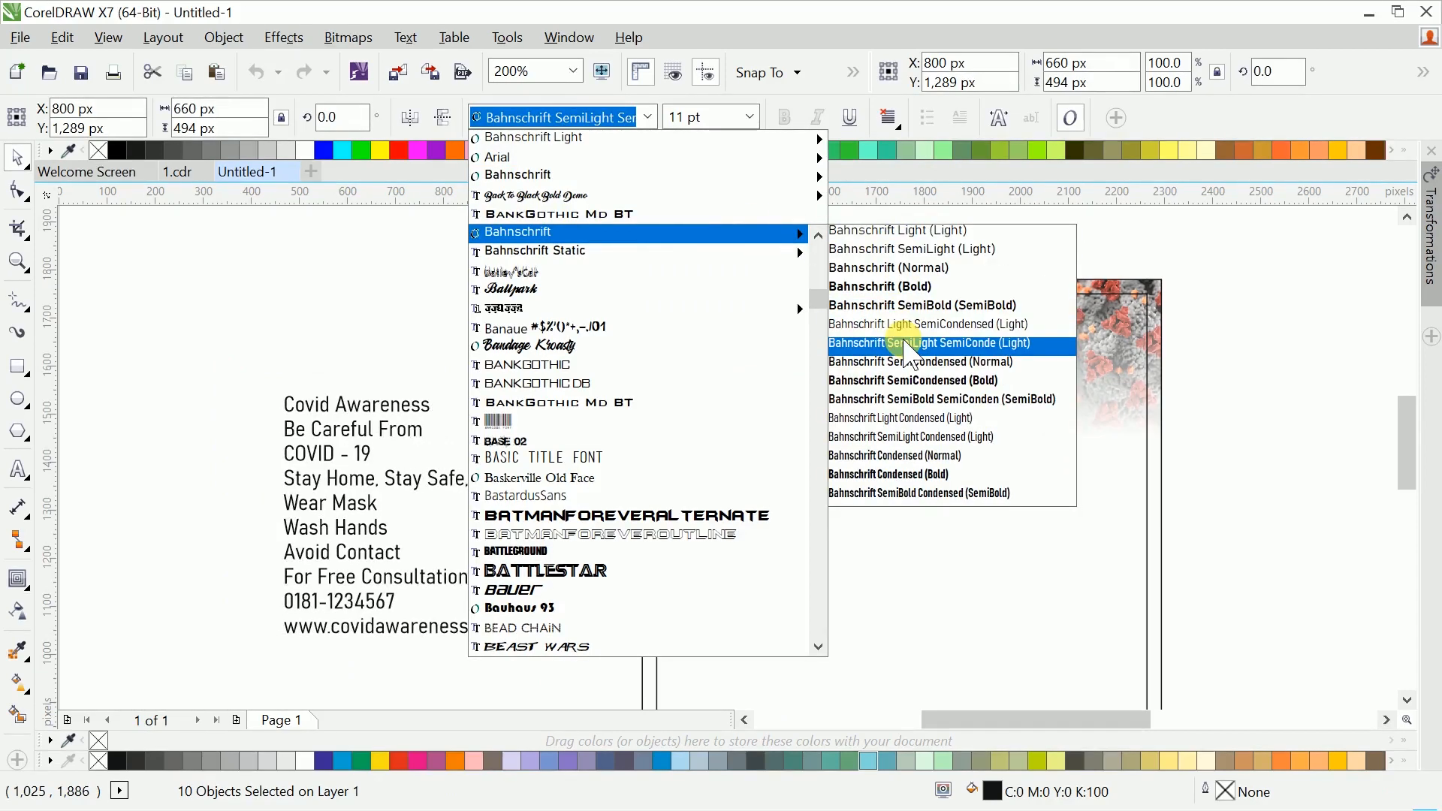
click(897, 271)
click(505, 337)
click(442, 405)
drag(441, 406, 232, 420)
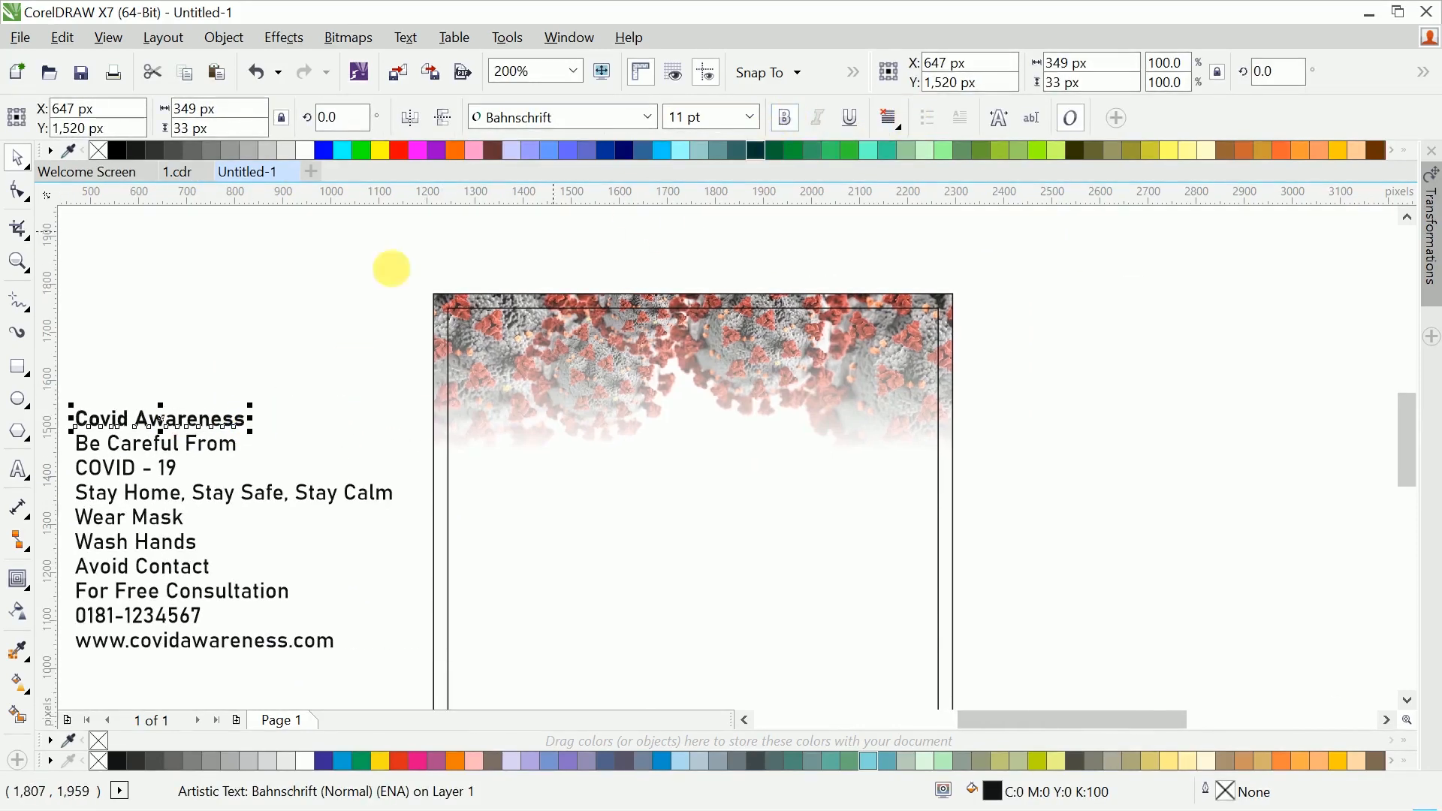
Step: Draw a square about 212 px wide at the inner margin's upper-right corner and align it with the outer frame's top edge
click(17, 366)
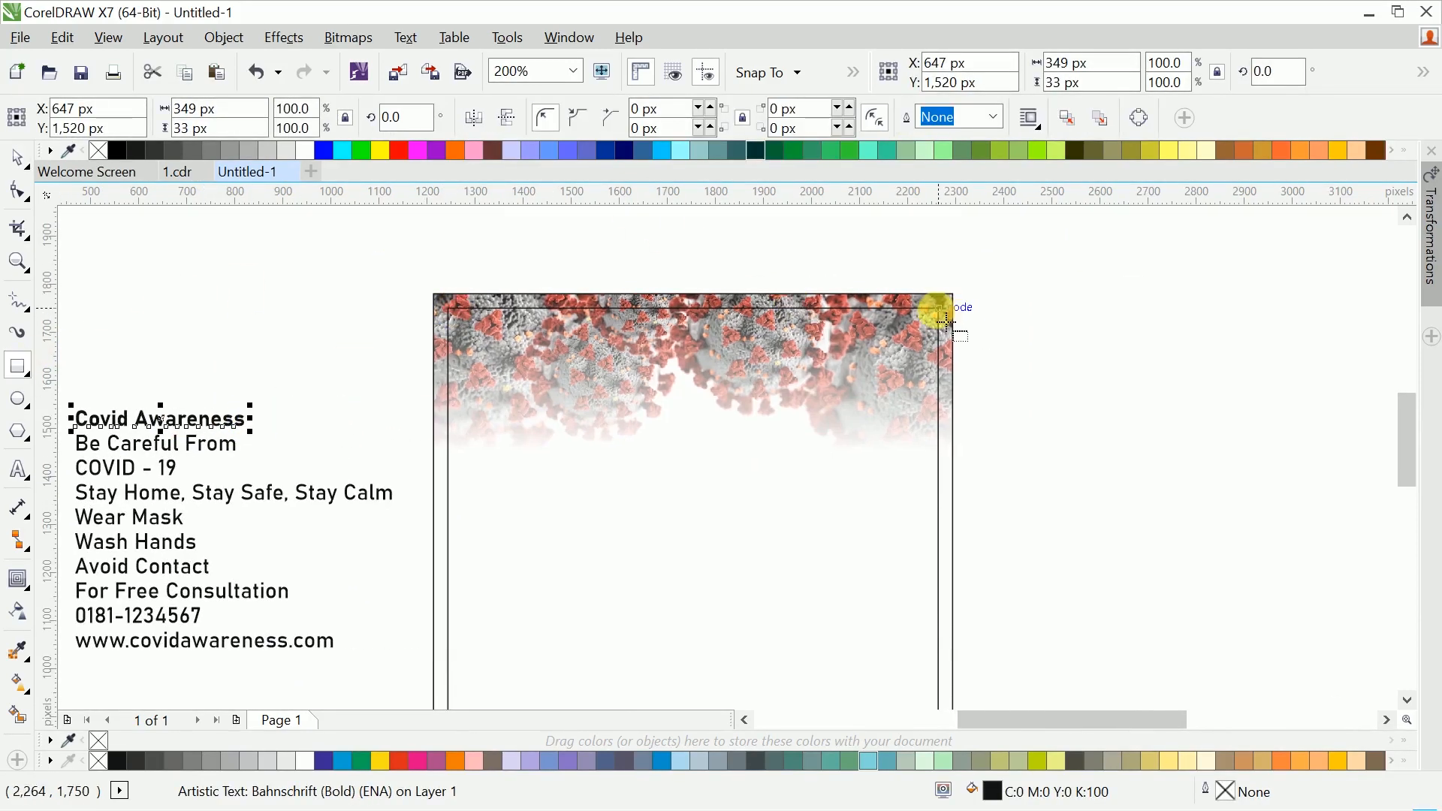
drag(949, 319, 831, 413)
key(space)
shift+click(952, 464)
key(t)
shift+click(952, 463)
Step: Fill the small square with red (C:0 M:100 Y:100 K:0) and remove its outline
click(398, 760)
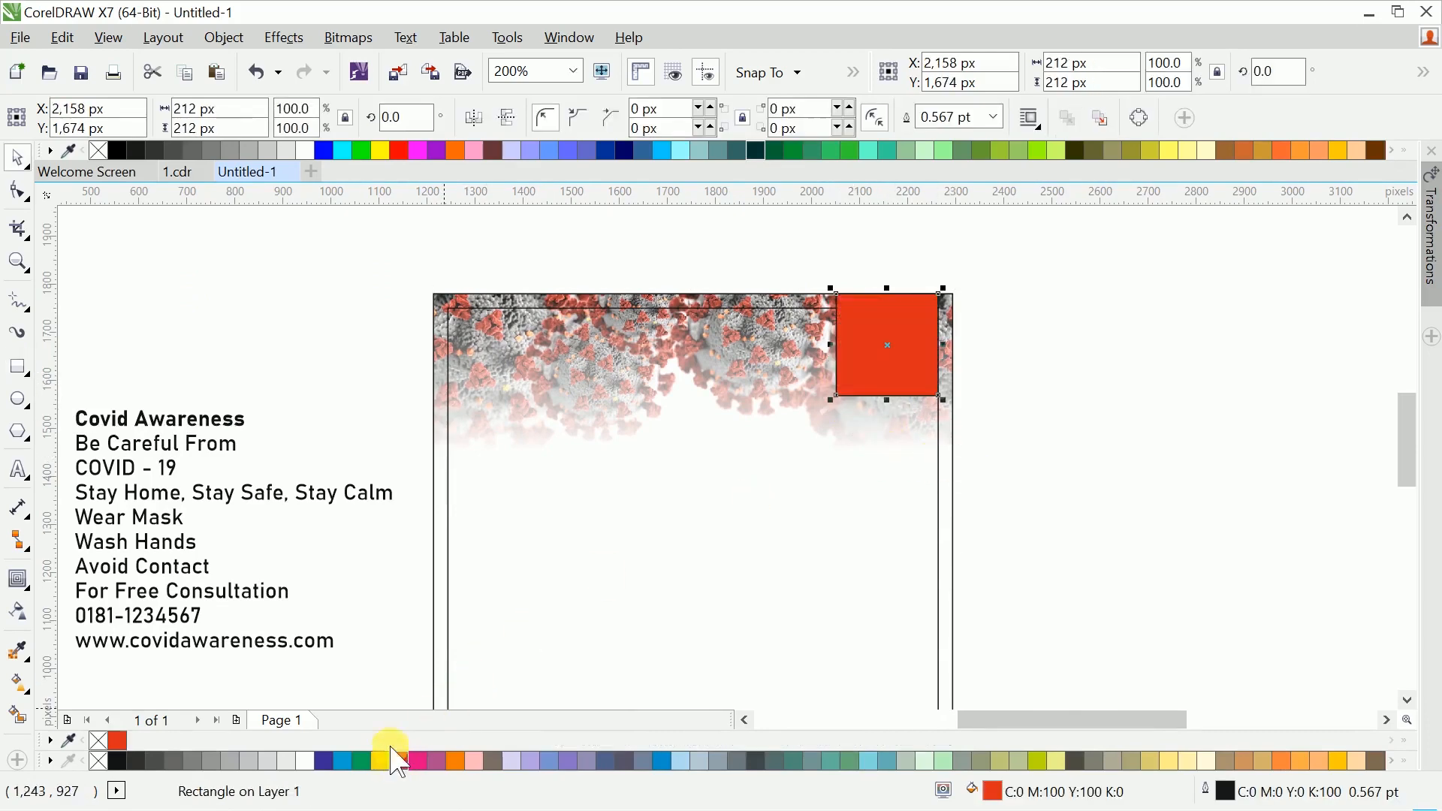
click(992, 116)
click(966, 149)
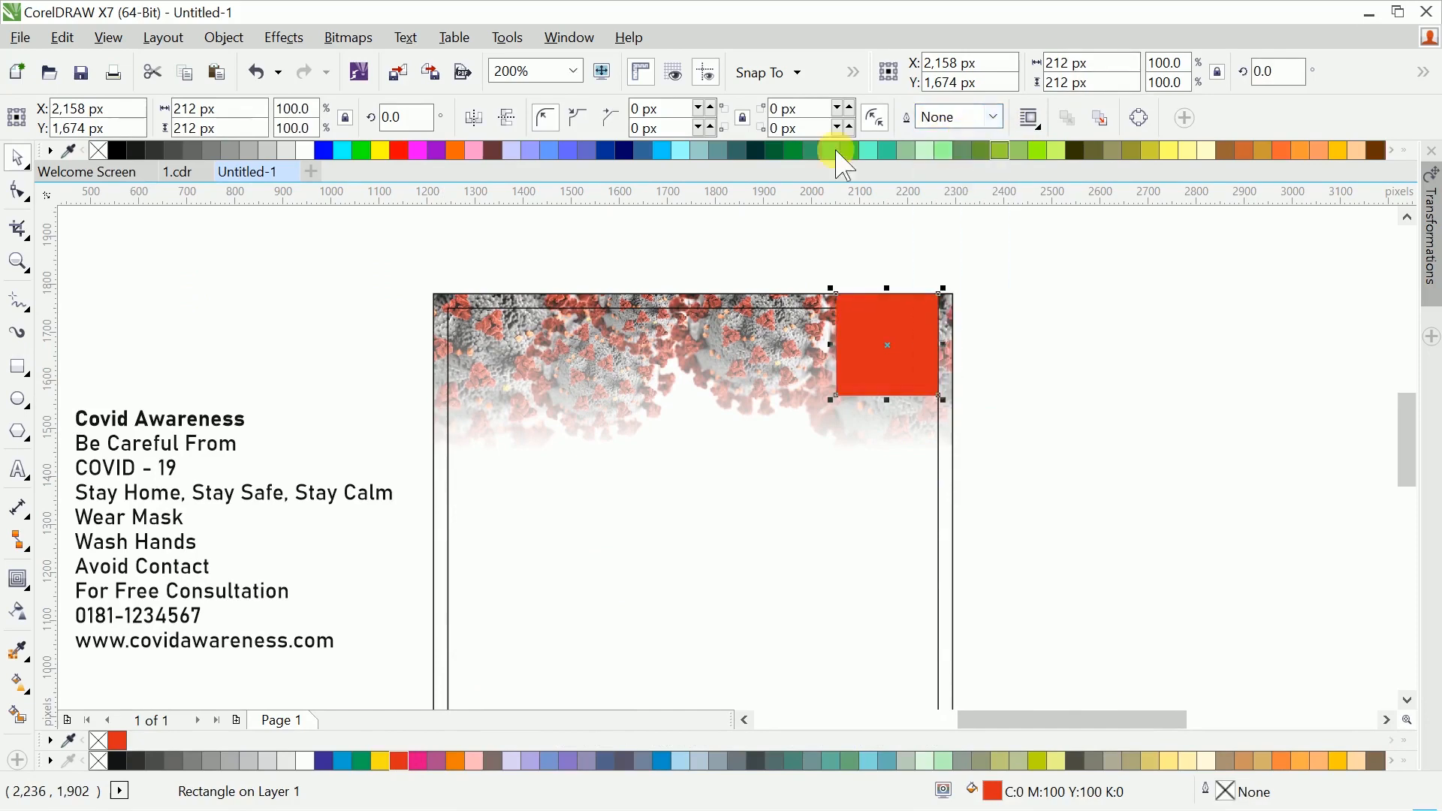
Step: Set the red square's transparency merge mode to Subtract so the virus pattern shows through
scroll(109, 261, left, 3)
click(18, 612)
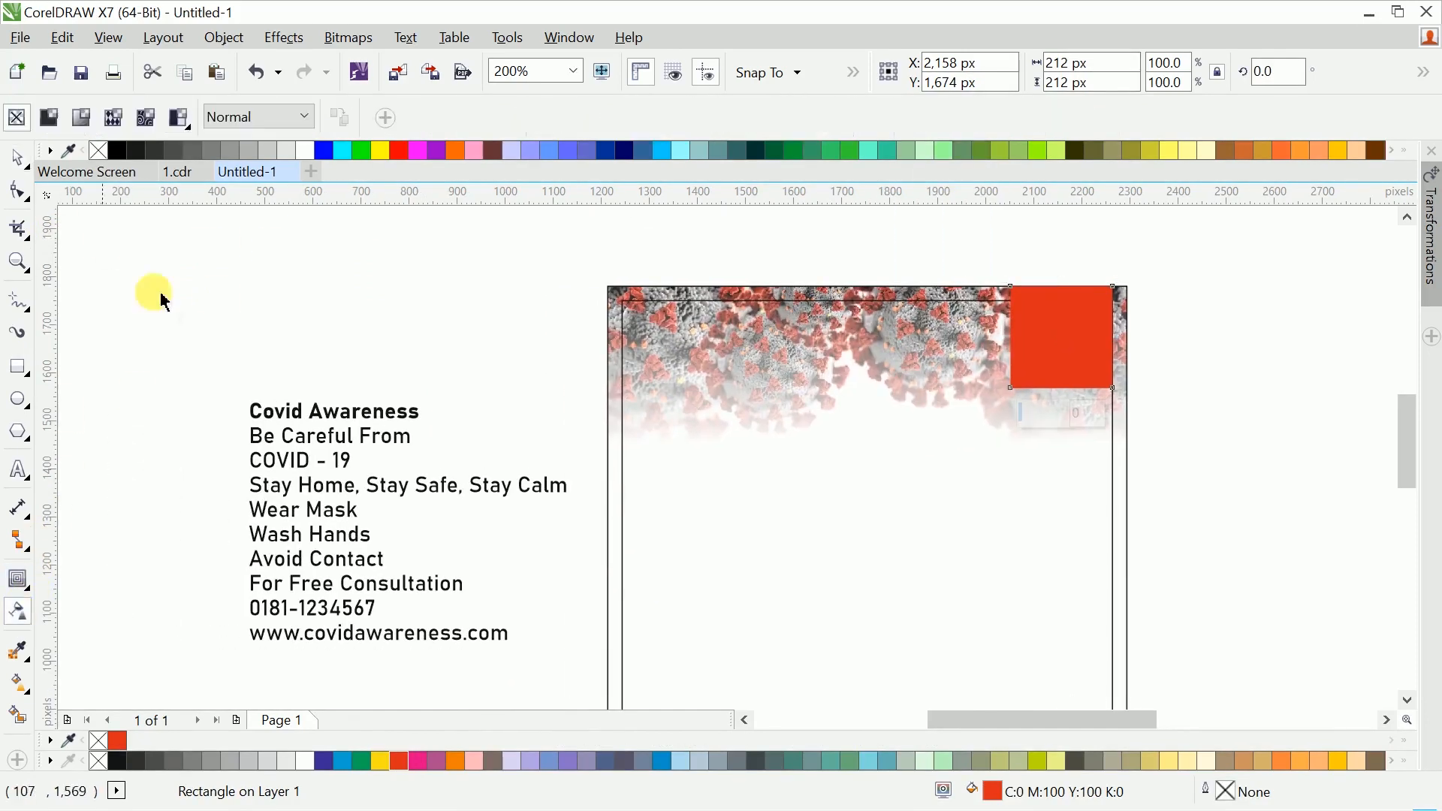
click(259, 118)
click(252, 185)
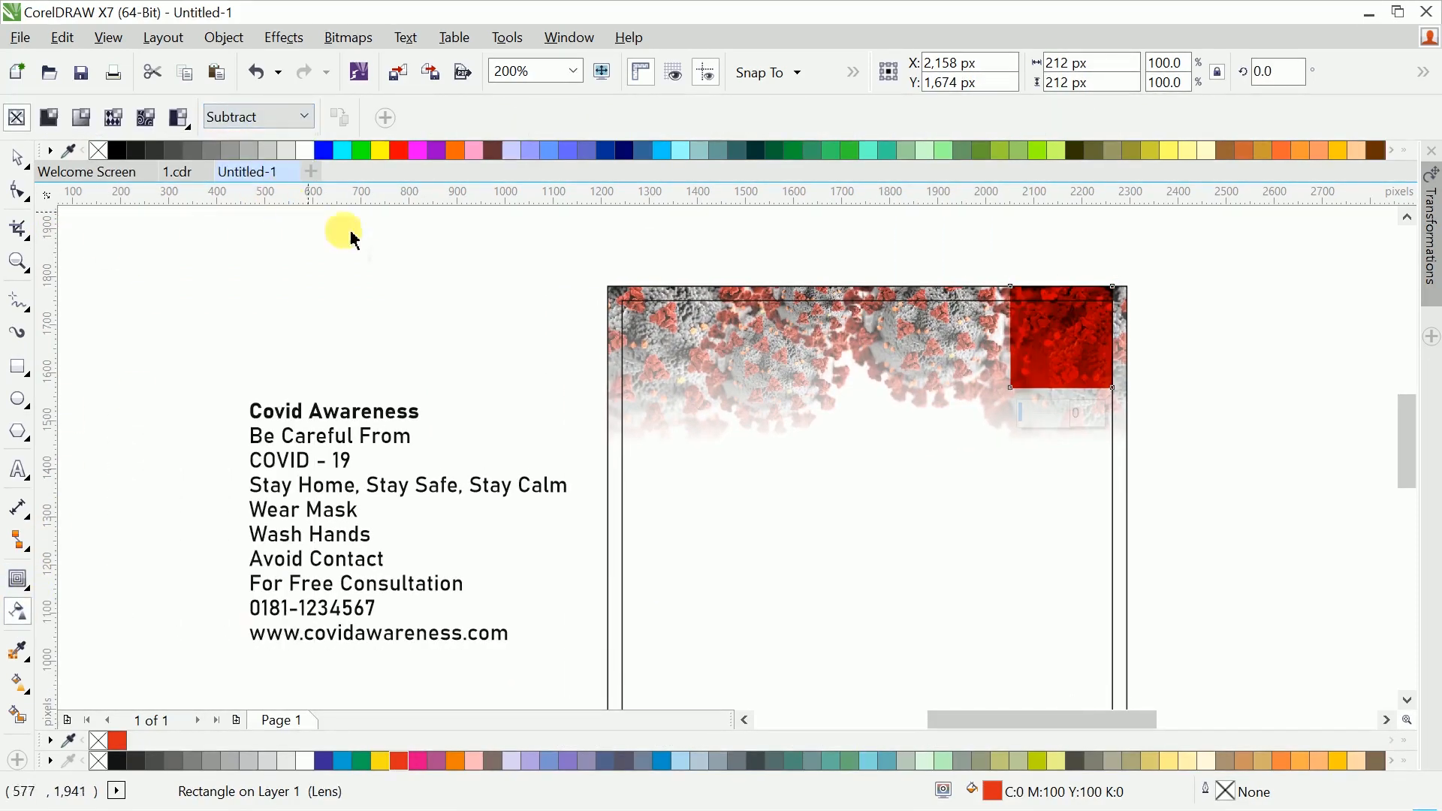
drag(901, 317, 711, 353)
click(1039, 365)
scroll(900, 372, up, 1)
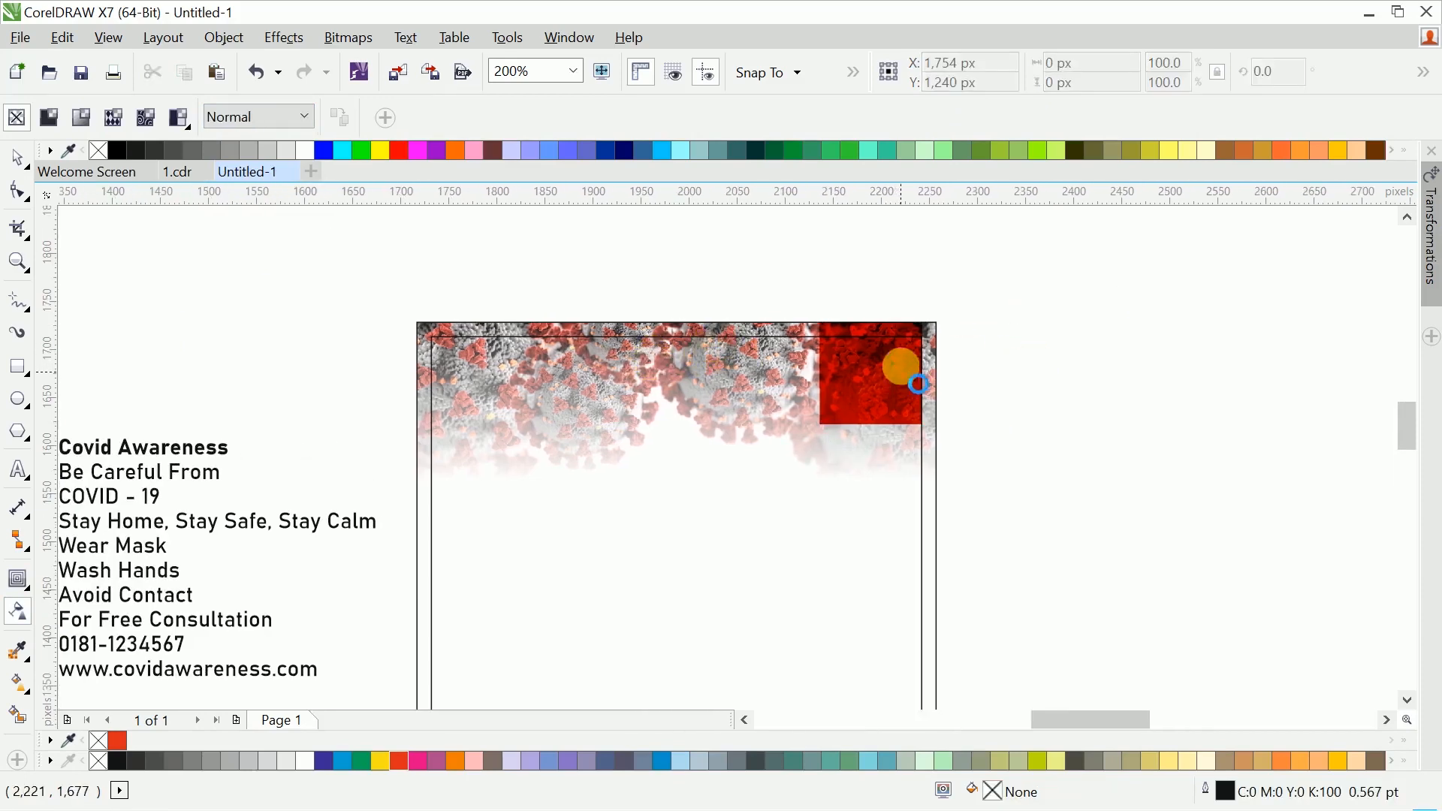
Step: Move the Covid Awareness text over the red square and set its font size to 24 pt
key(space)
click(892, 355)
drag(733, 373, 711, 373)
scroll(789, 377, down, 1)
click(1047, 379)
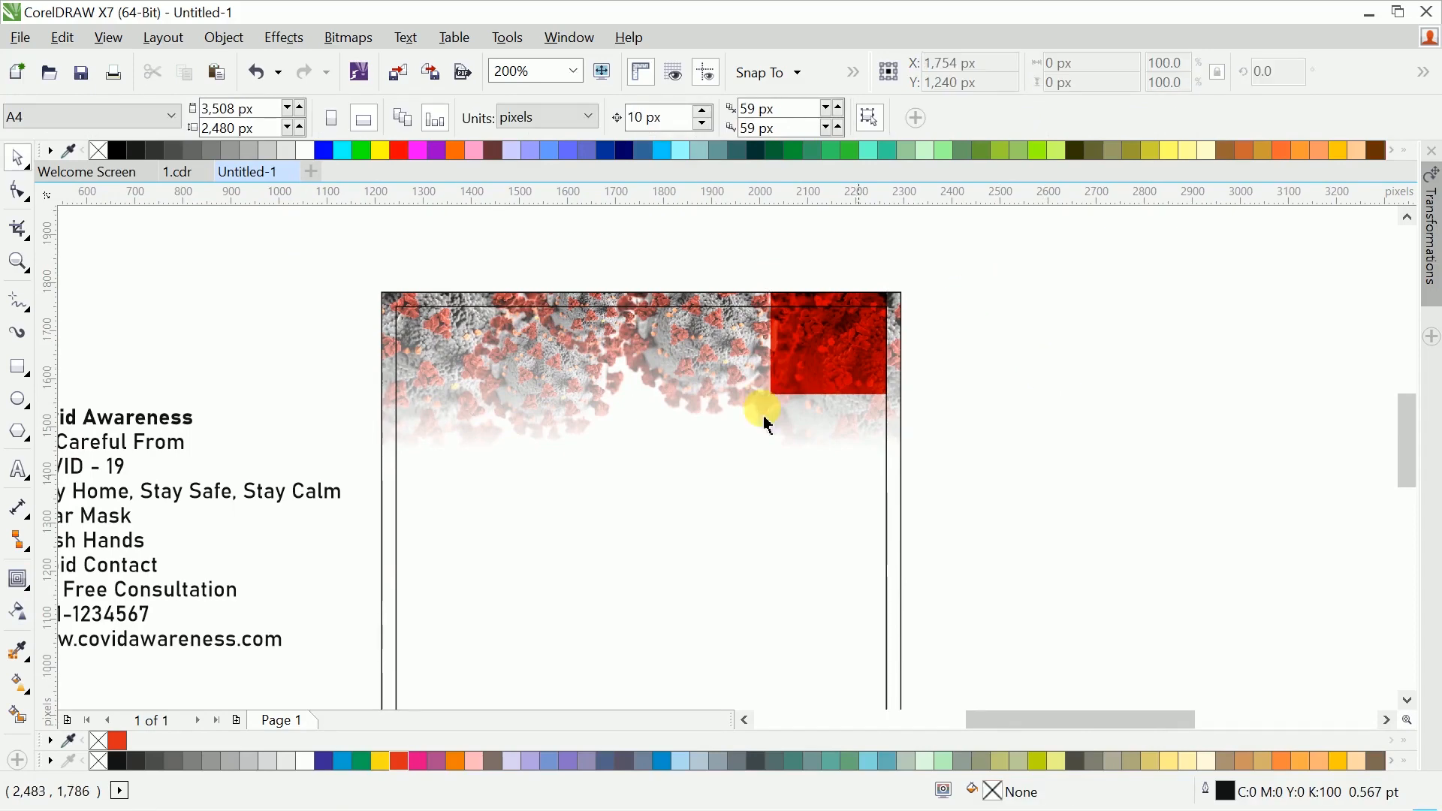
drag(142, 418, 946, 358)
click(750, 117)
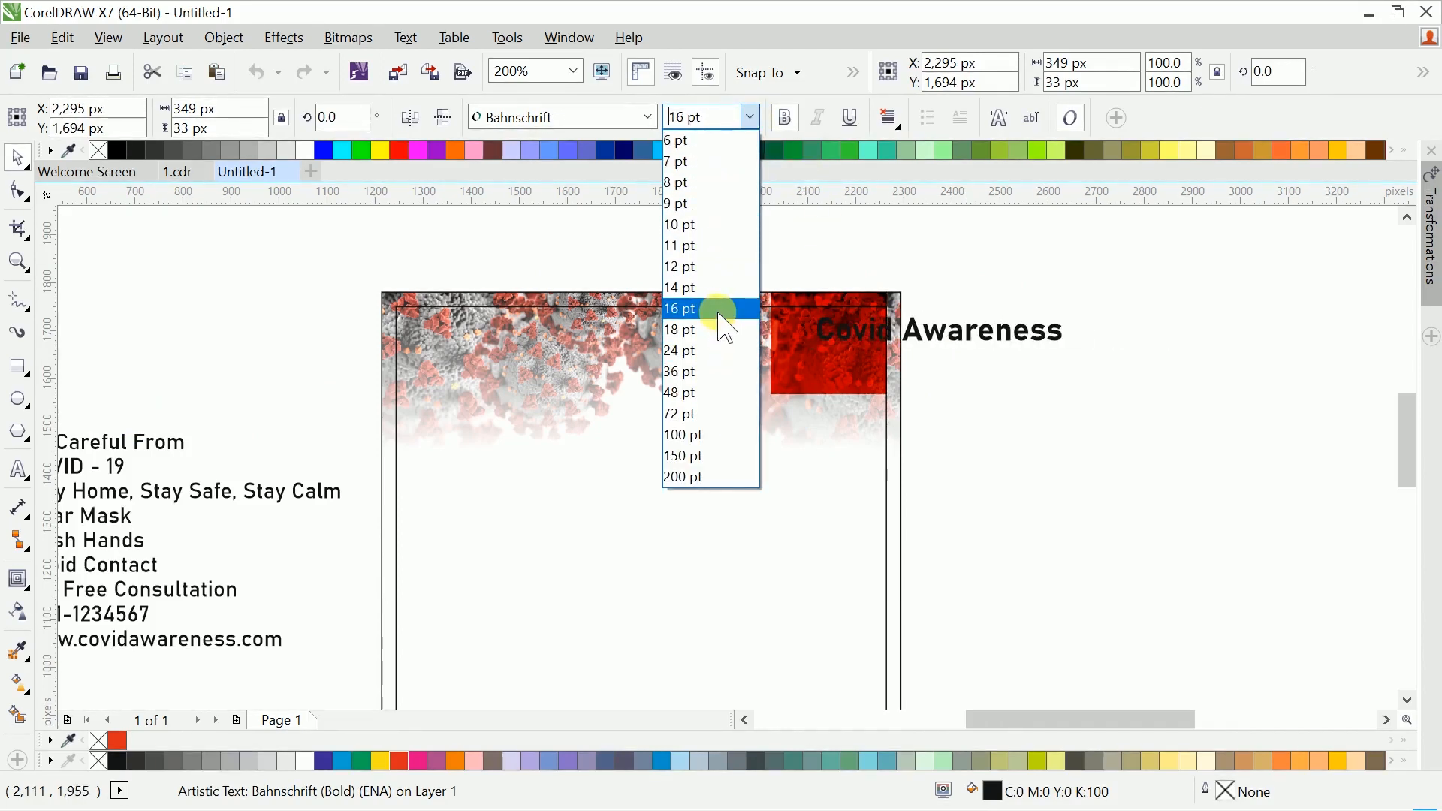
click(722, 351)
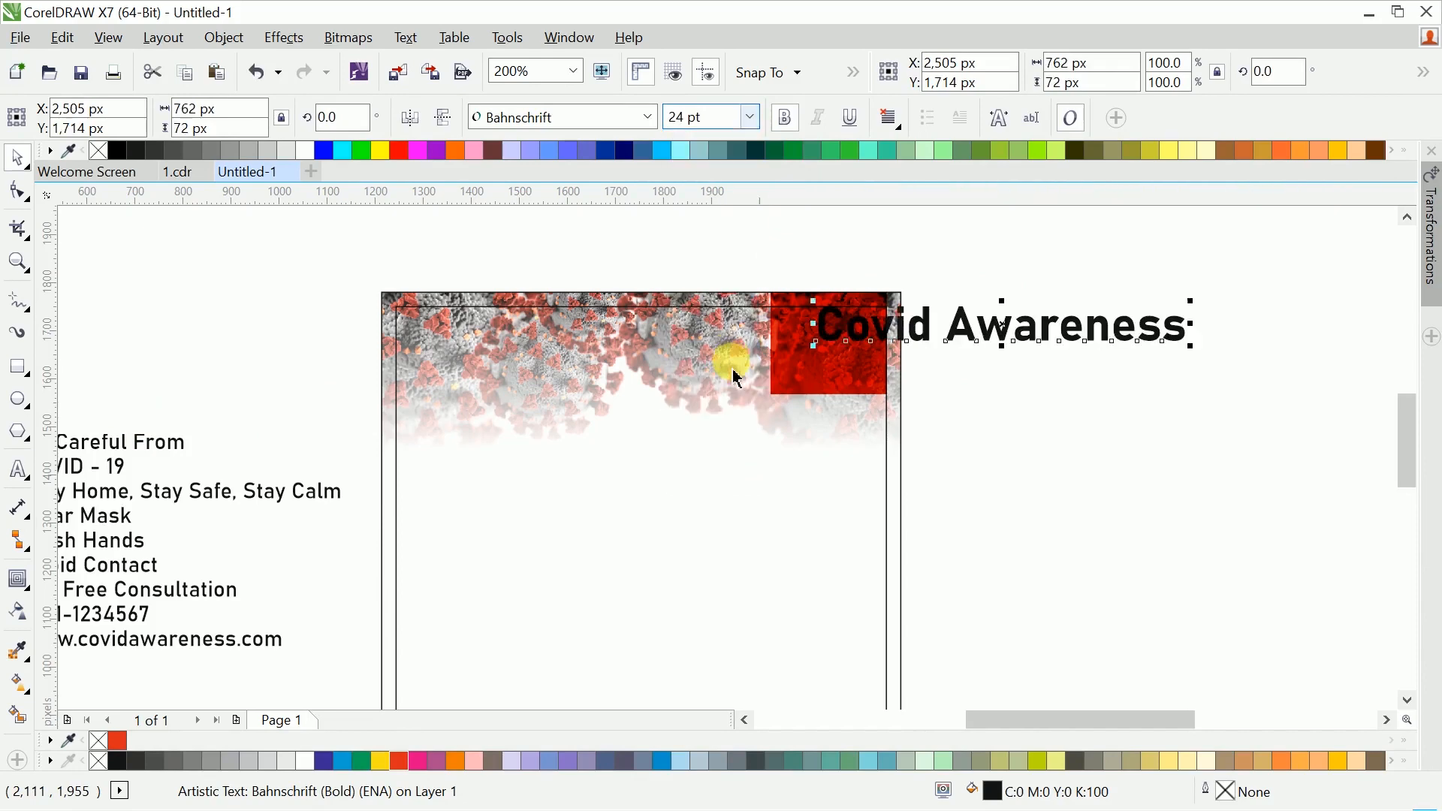
Step: Shorten the red square slightly by raising its lower edge
click(870, 364)
drag(826, 398, 841, 385)
click(897, 324)
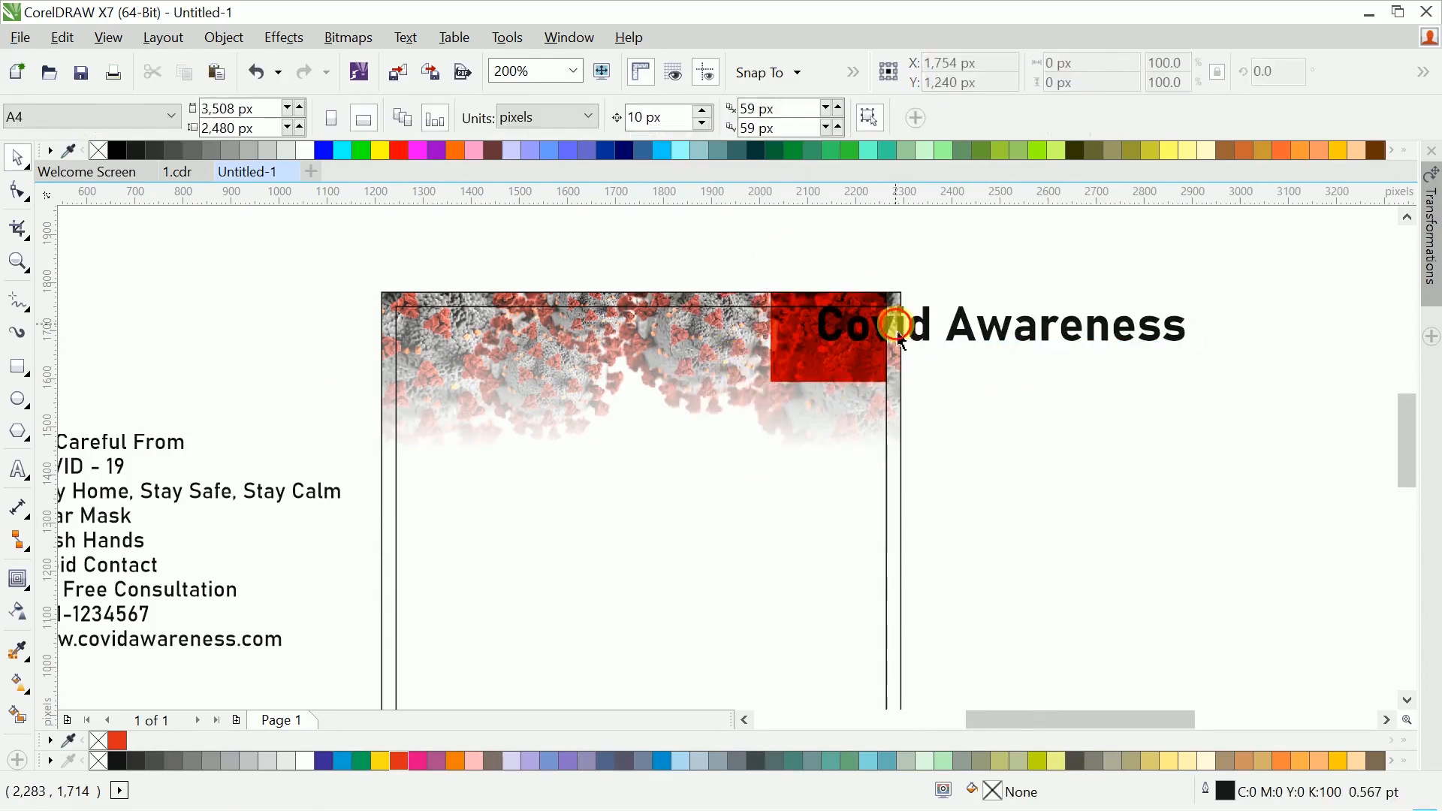
Step: Fill the Covid Awareness text with white and bring it to the front of the page
click(924, 327)
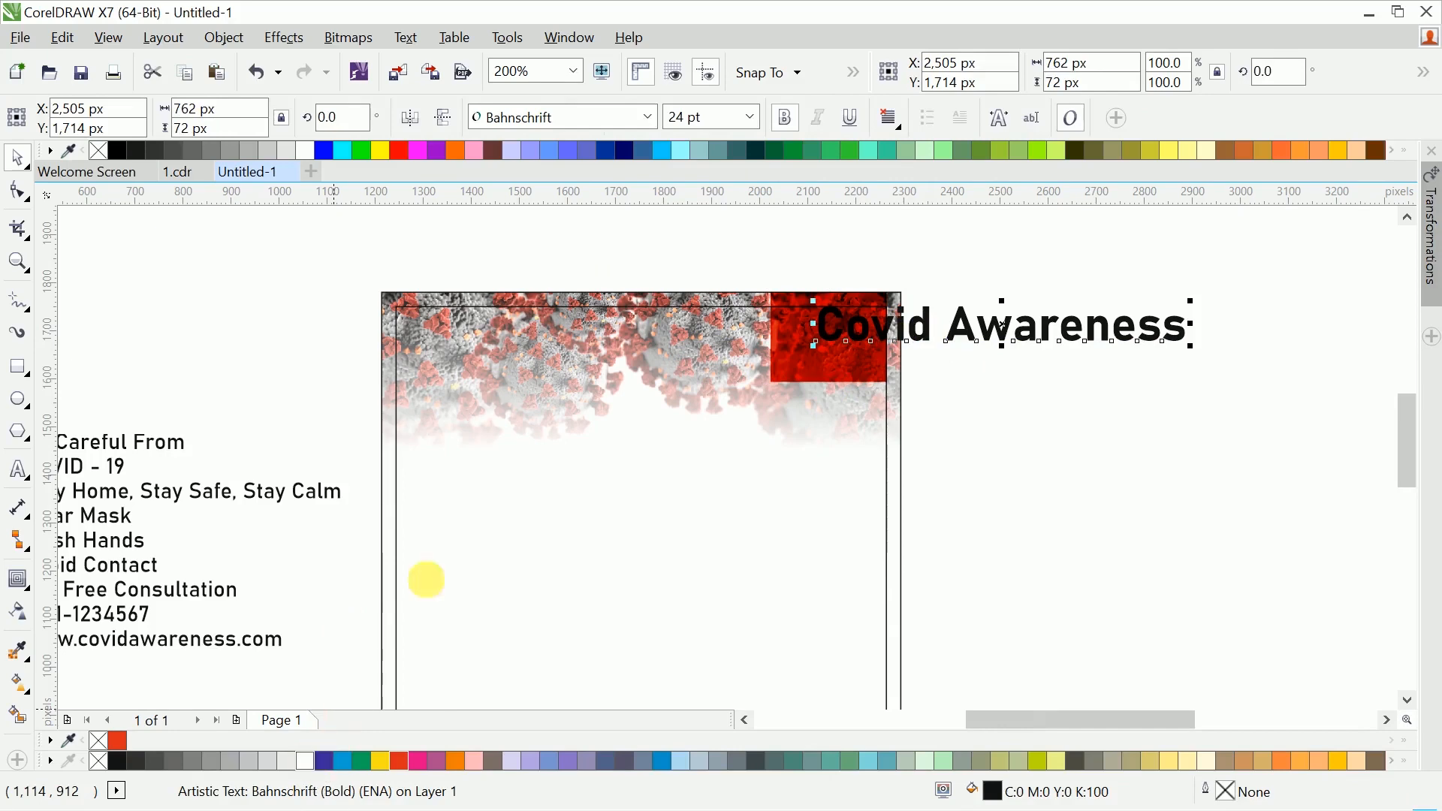
click(304, 761)
click(935, 320)
click(949, 332)
right_click(944, 324)
click(1006, 334)
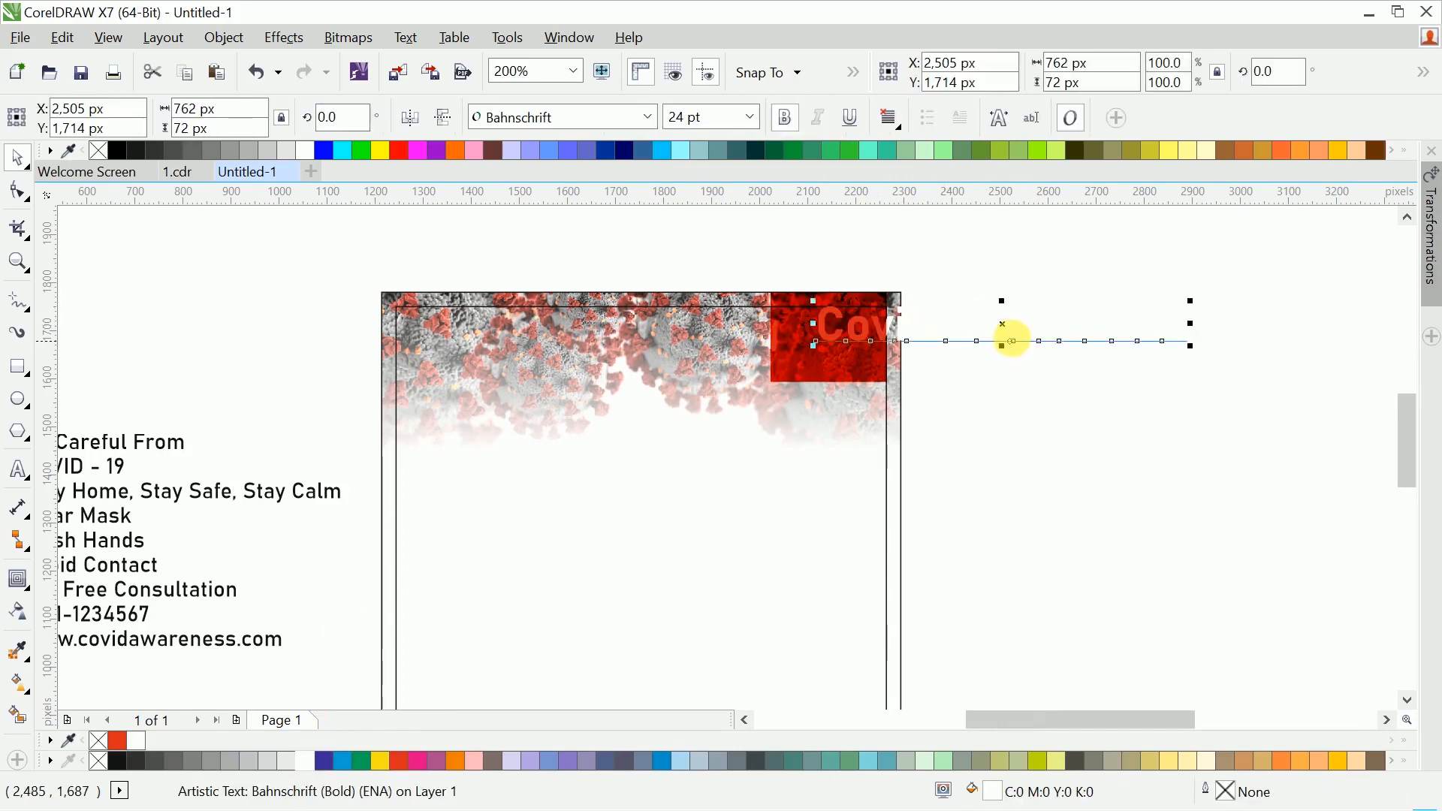
right_click(1004, 327)
mouse_move(1117, 612)
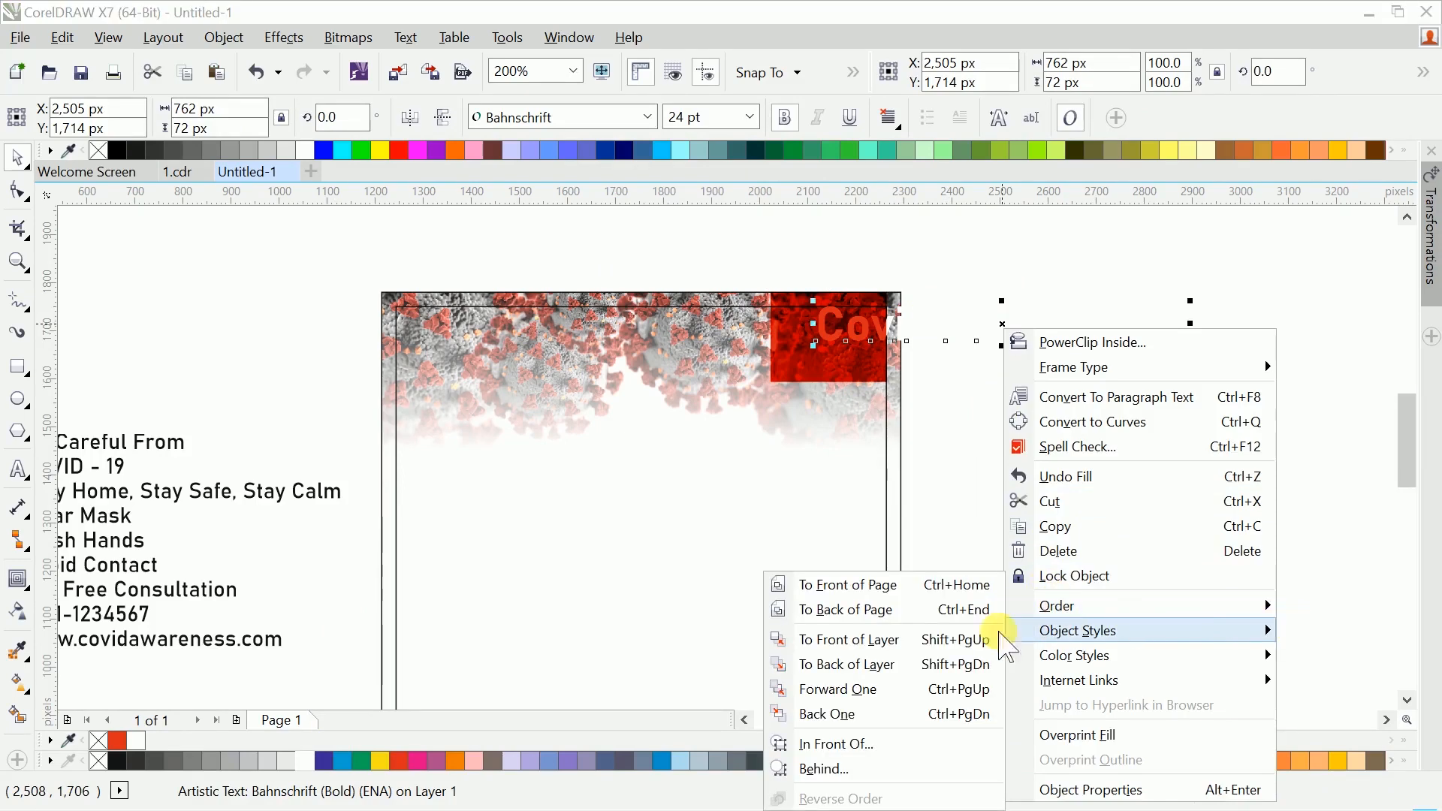
click(923, 583)
Step: Fit the word Covid within the red label's width and break Awareness onto a second line at 11 pt
scroll(890, 370, up, 1)
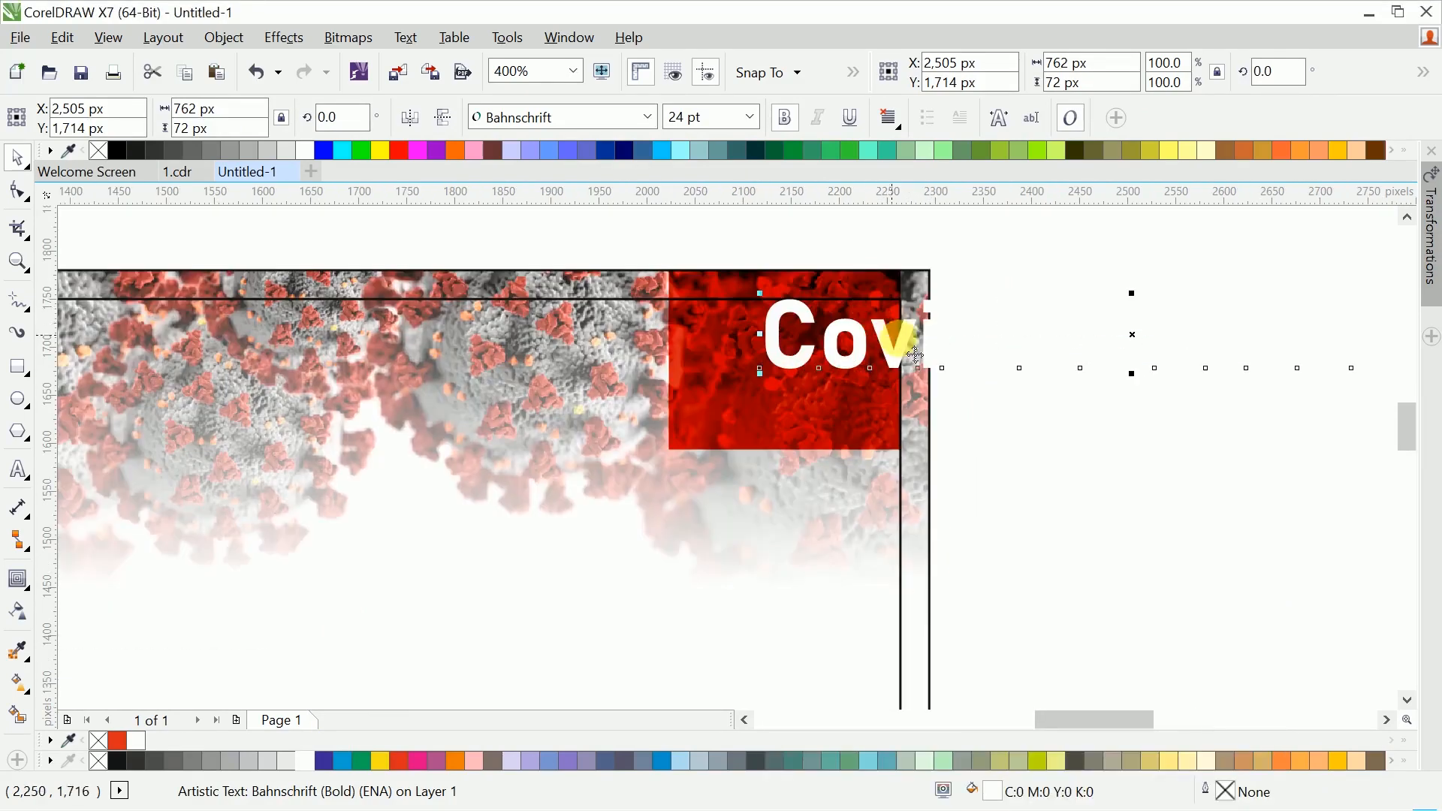
drag(946, 353, 857, 350)
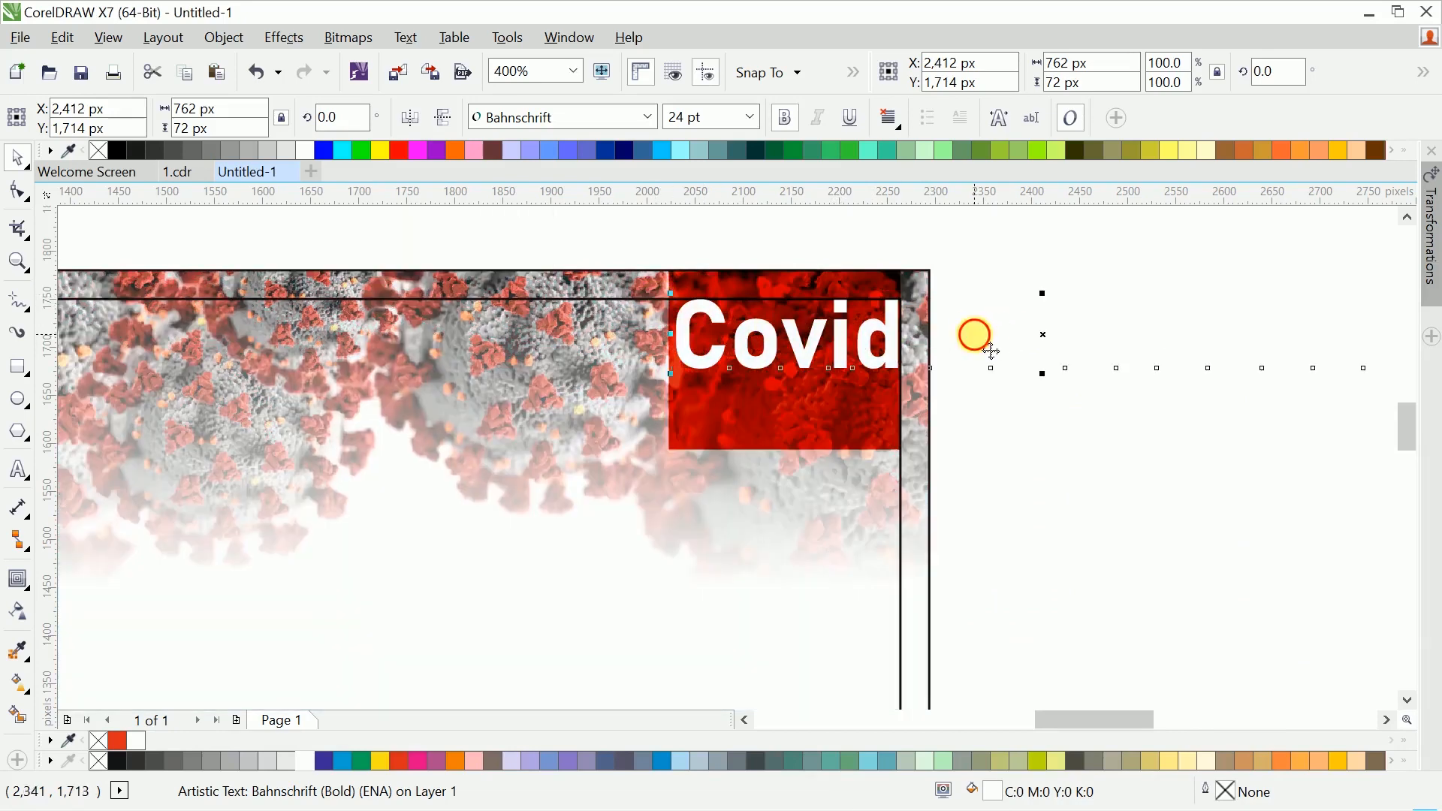
double_click(939, 340)
key(Return)
text(Aware)
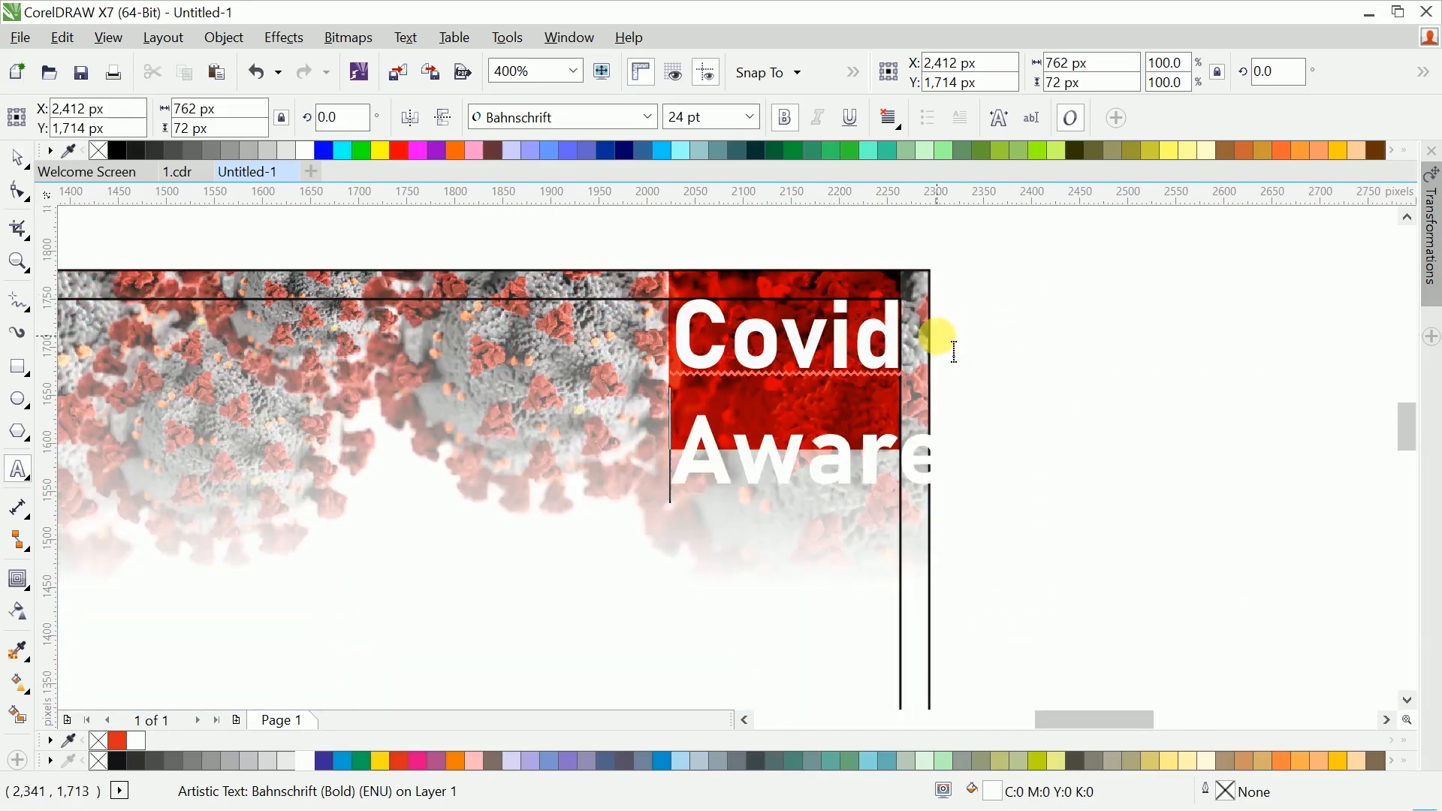
key(shift+End)
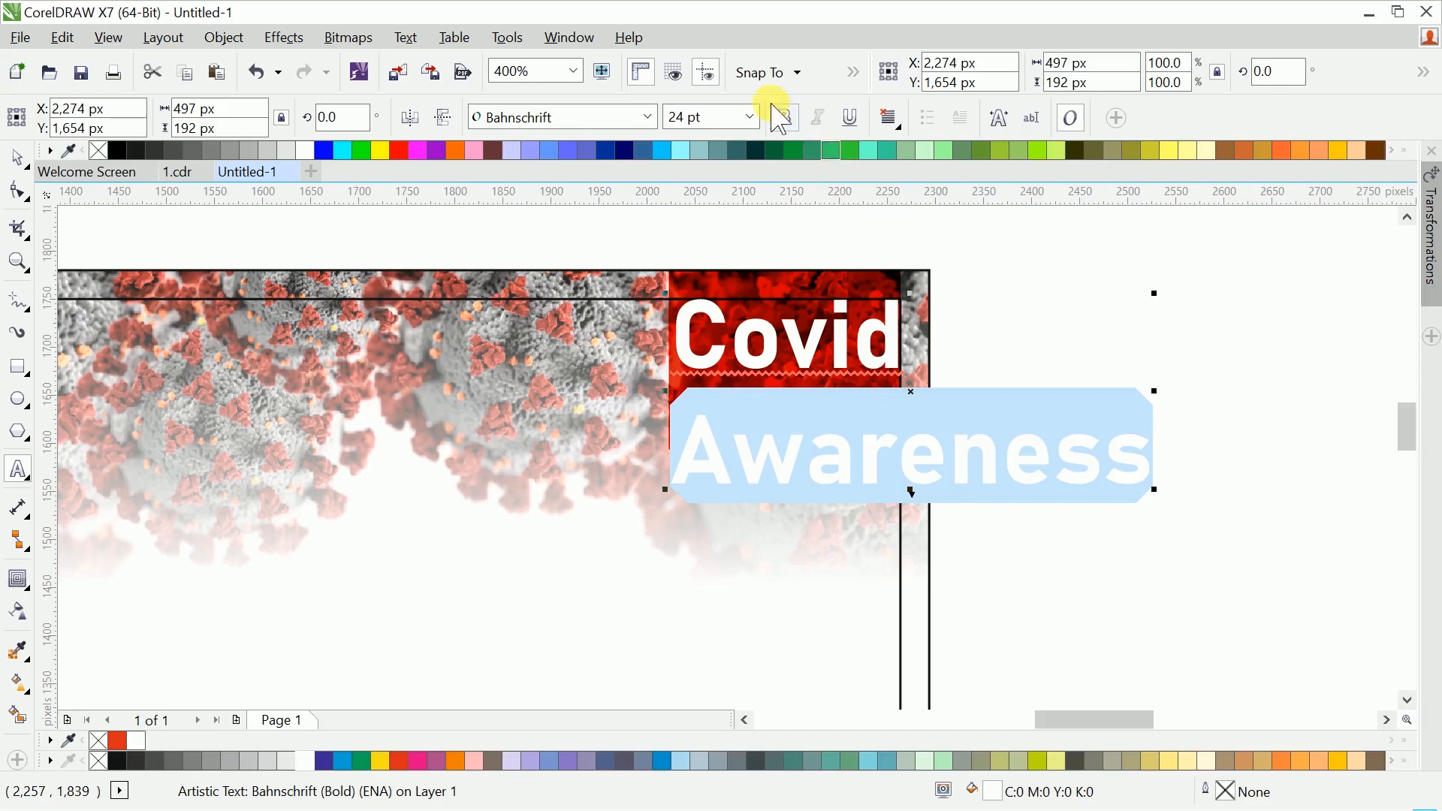
click(749, 116)
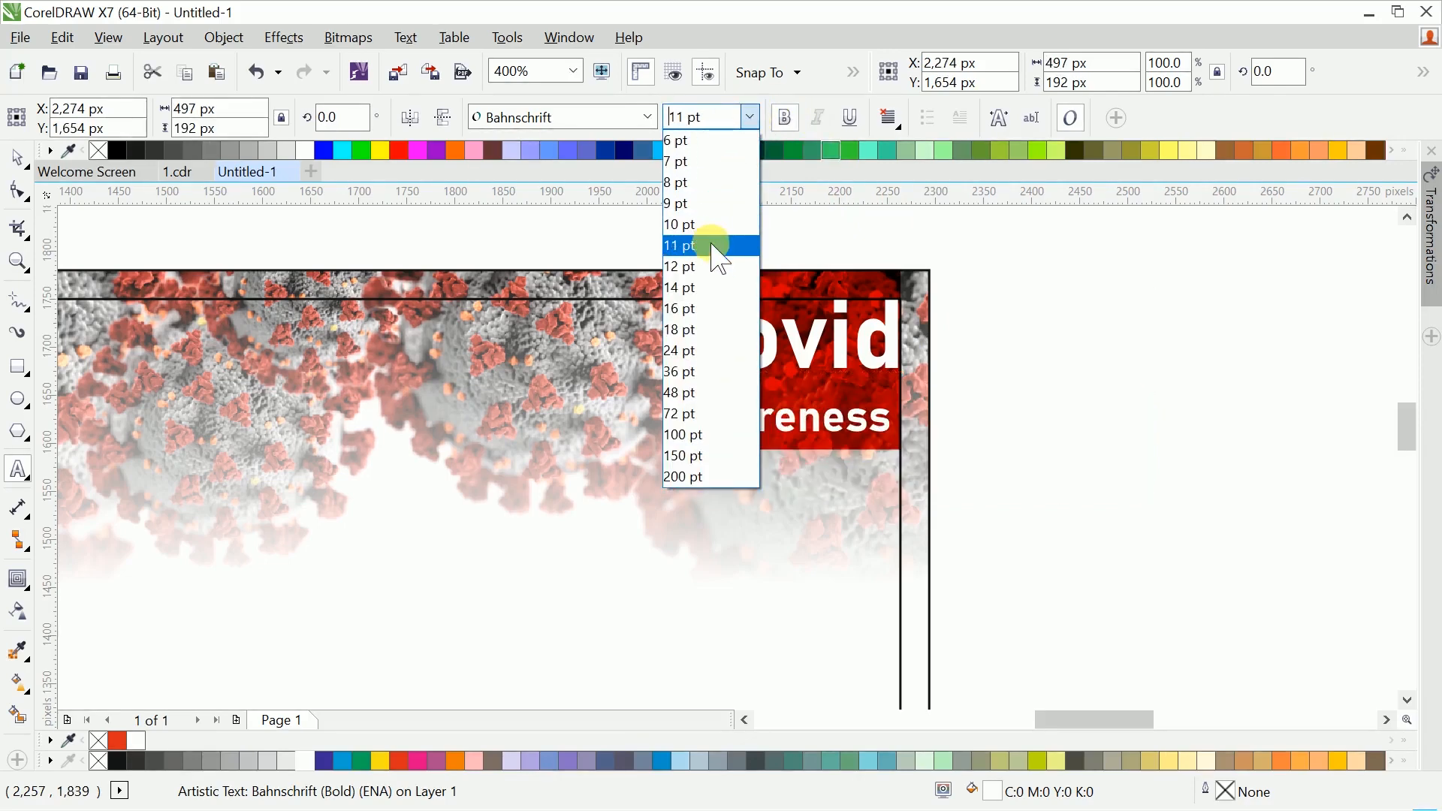
click(712, 248)
Step: Apply Full Justify alignment to the Covid and Awareness lines
click(889, 117)
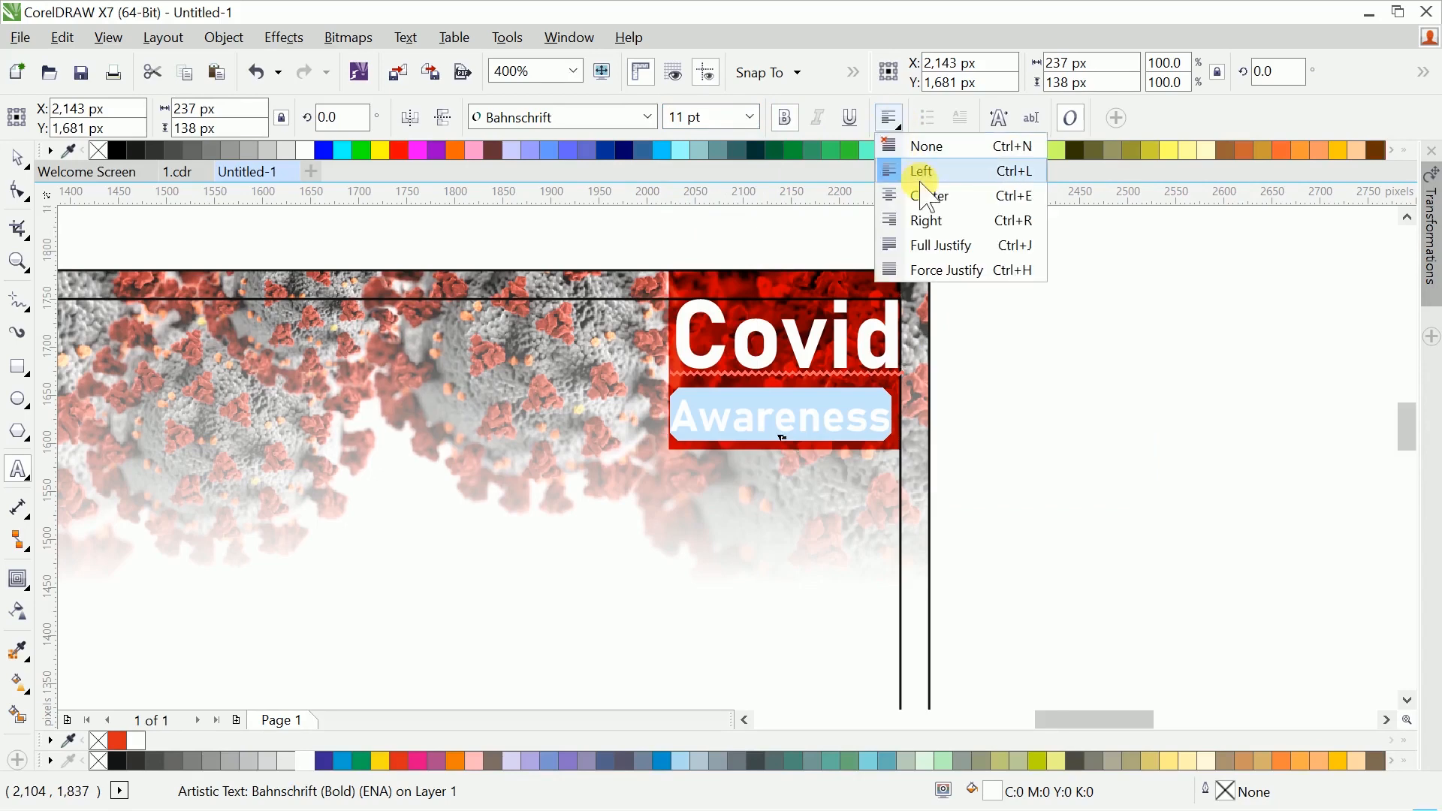
click(943, 245)
click(884, 346)
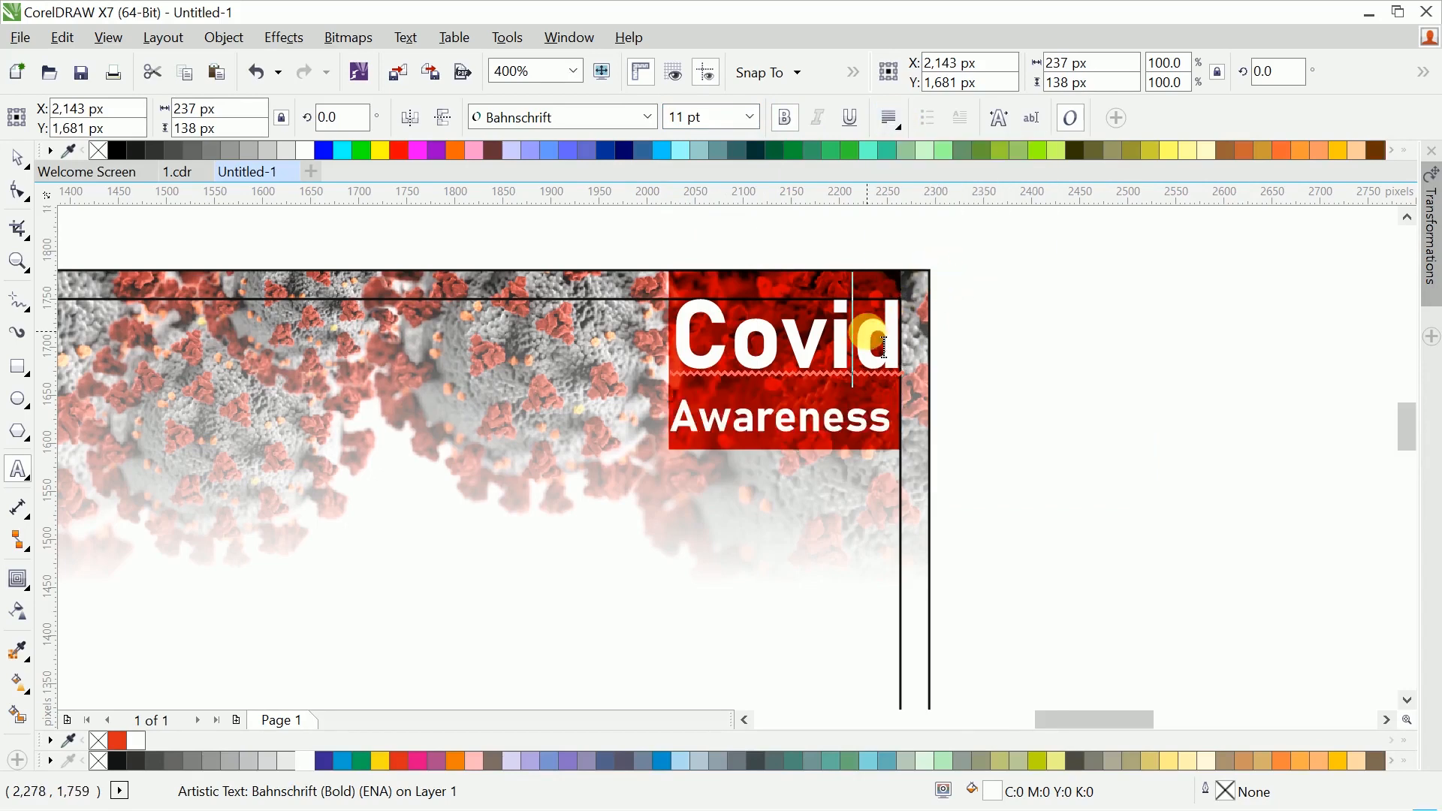
triple_click(884, 346)
click(889, 117)
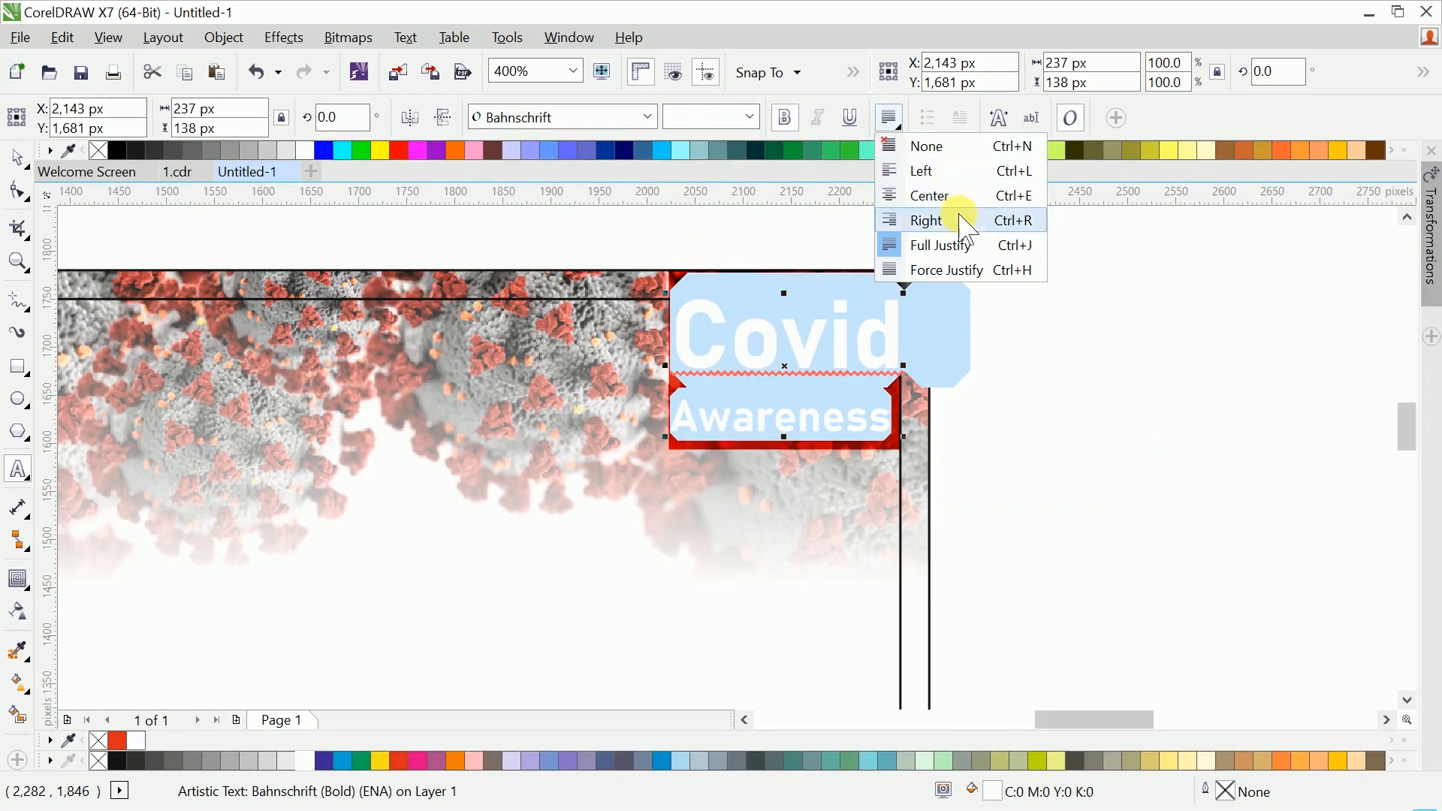
click(955, 245)
Step: Increase the font size of the Awareness line by one increment
click(1043, 418)
click(875, 353)
double_click(871, 406)
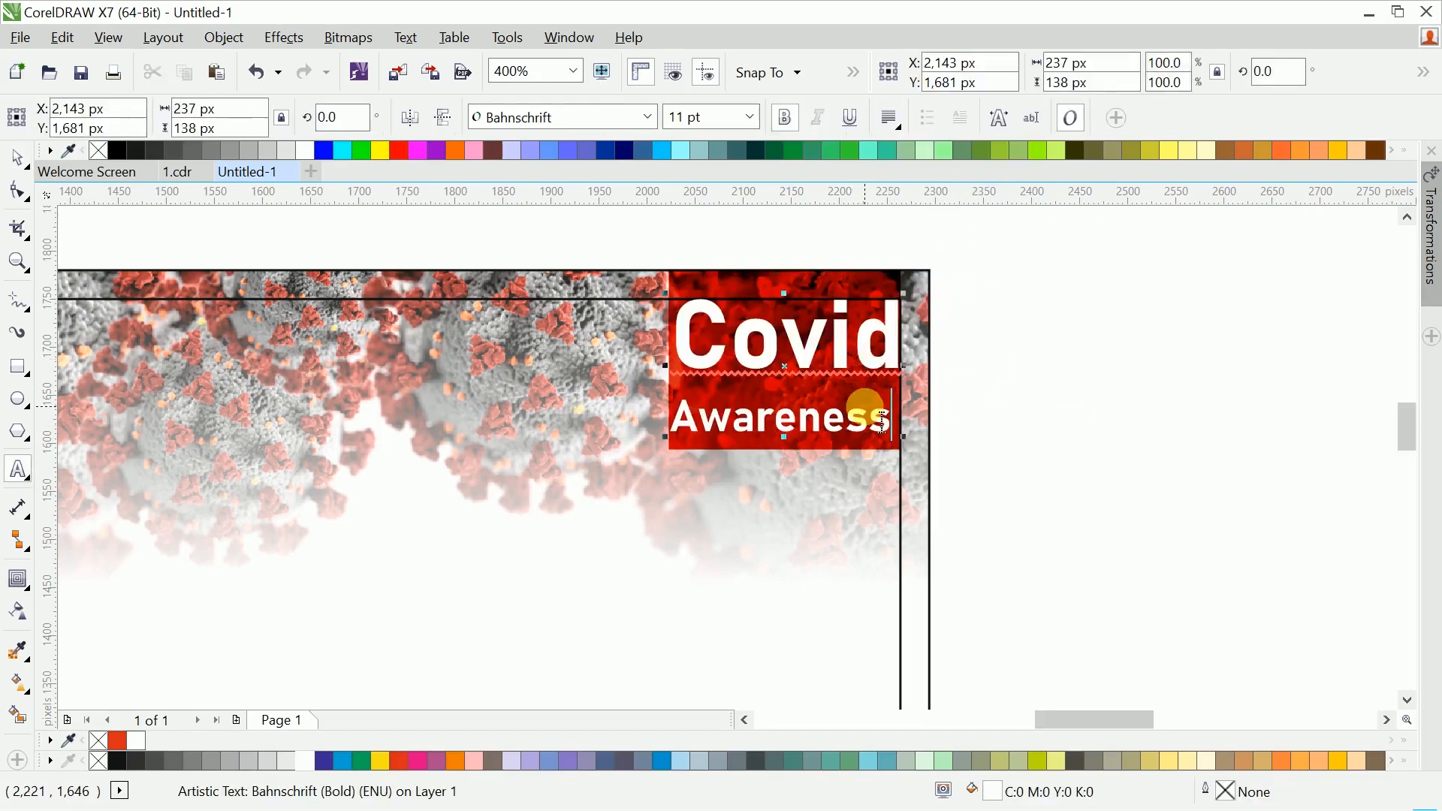
triple_click(756, 402)
key(ctrl+8)
key(ctrl+space)
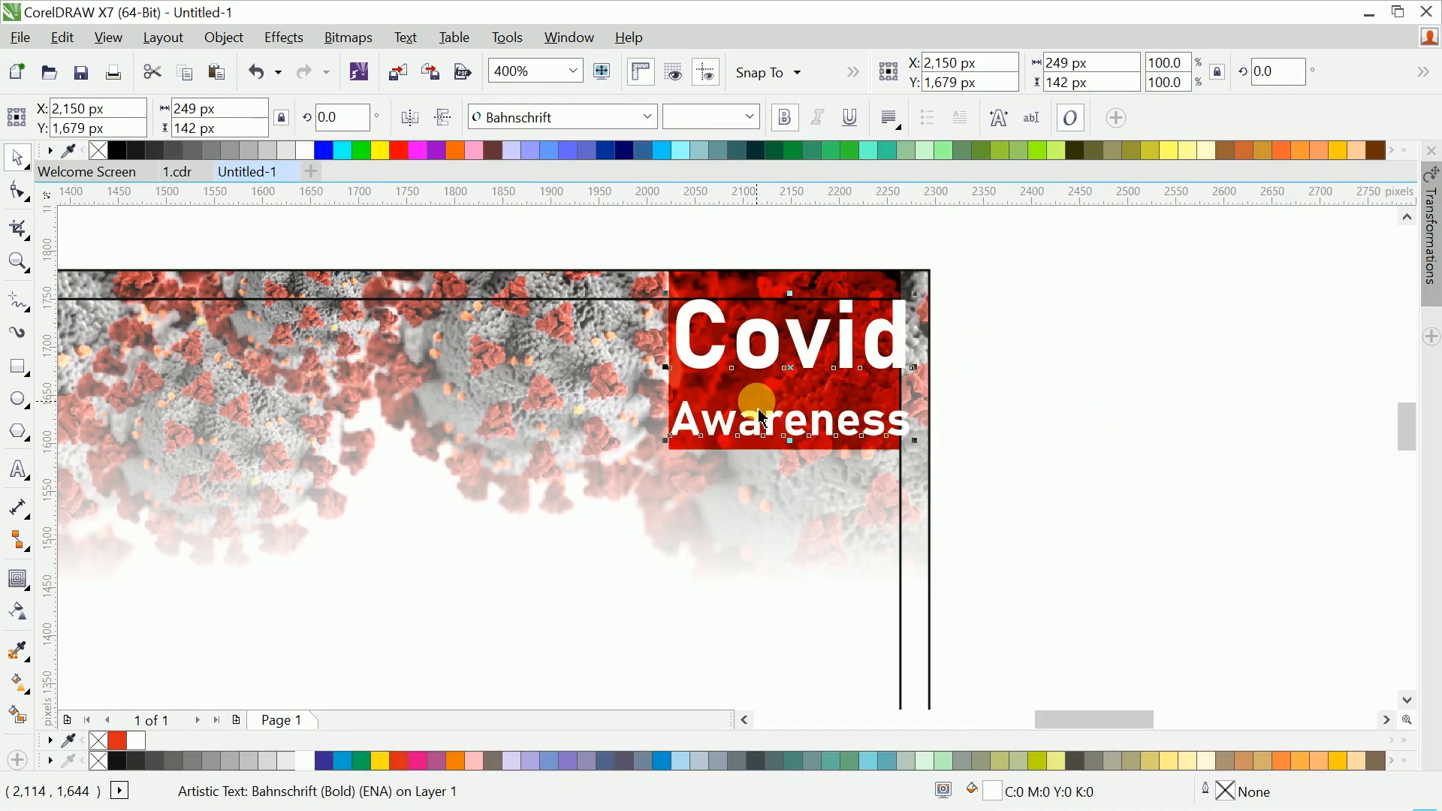
Step: Scale the two-line title down to fit inside the red label and centre it horizontally on the label
scroll(916, 442, up, 2)
drag(938, 469, 898, 425)
scroll(901, 435, down, 4)
shift+click(825, 435)
key(c)
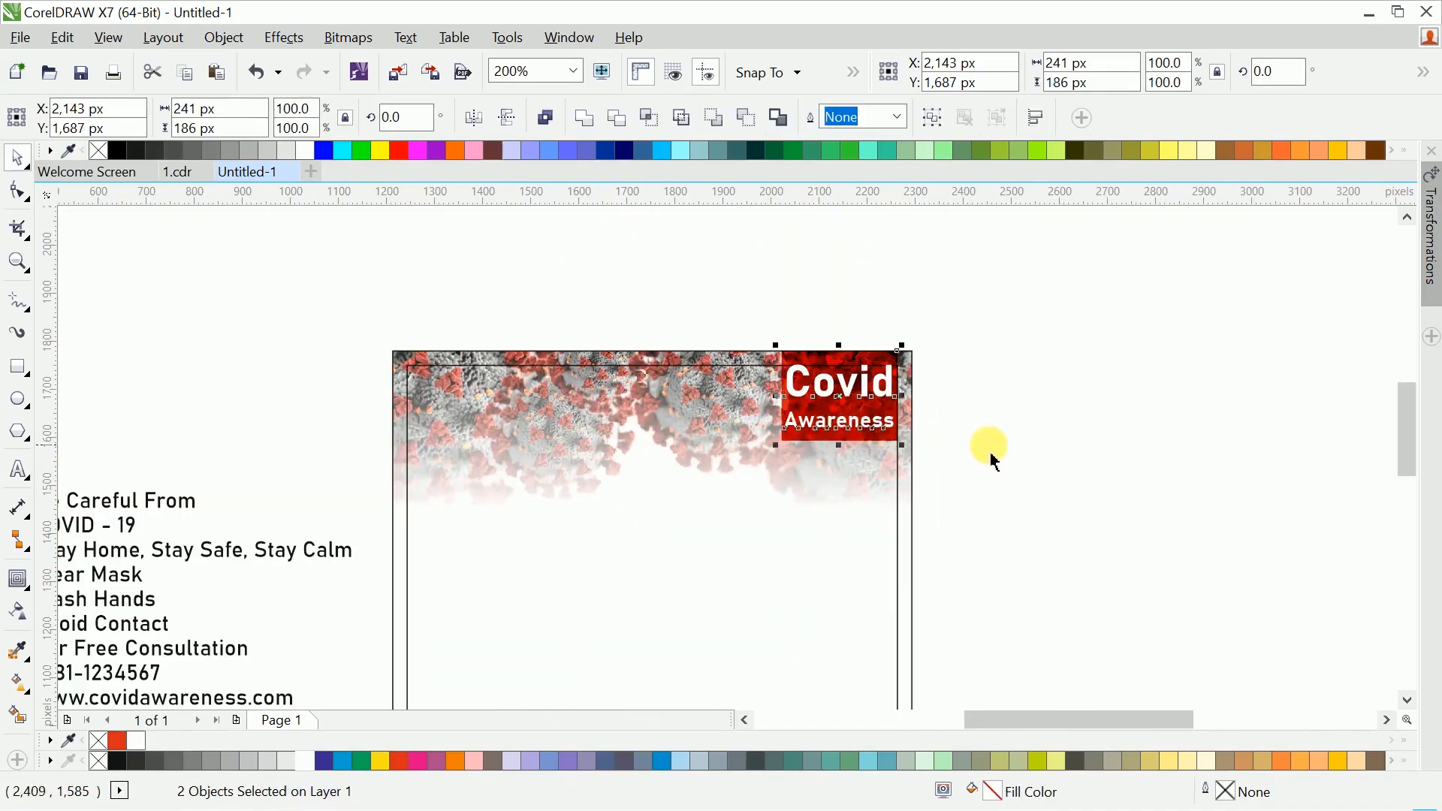
Step: Remove the outline of the inner margin frame
click(984, 454)
click(717, 466)
click(993, 117)
click(968, 137)
click(981, 322)
scroll(924, 428, down, 3)
scroll(976, 361, up, 2)
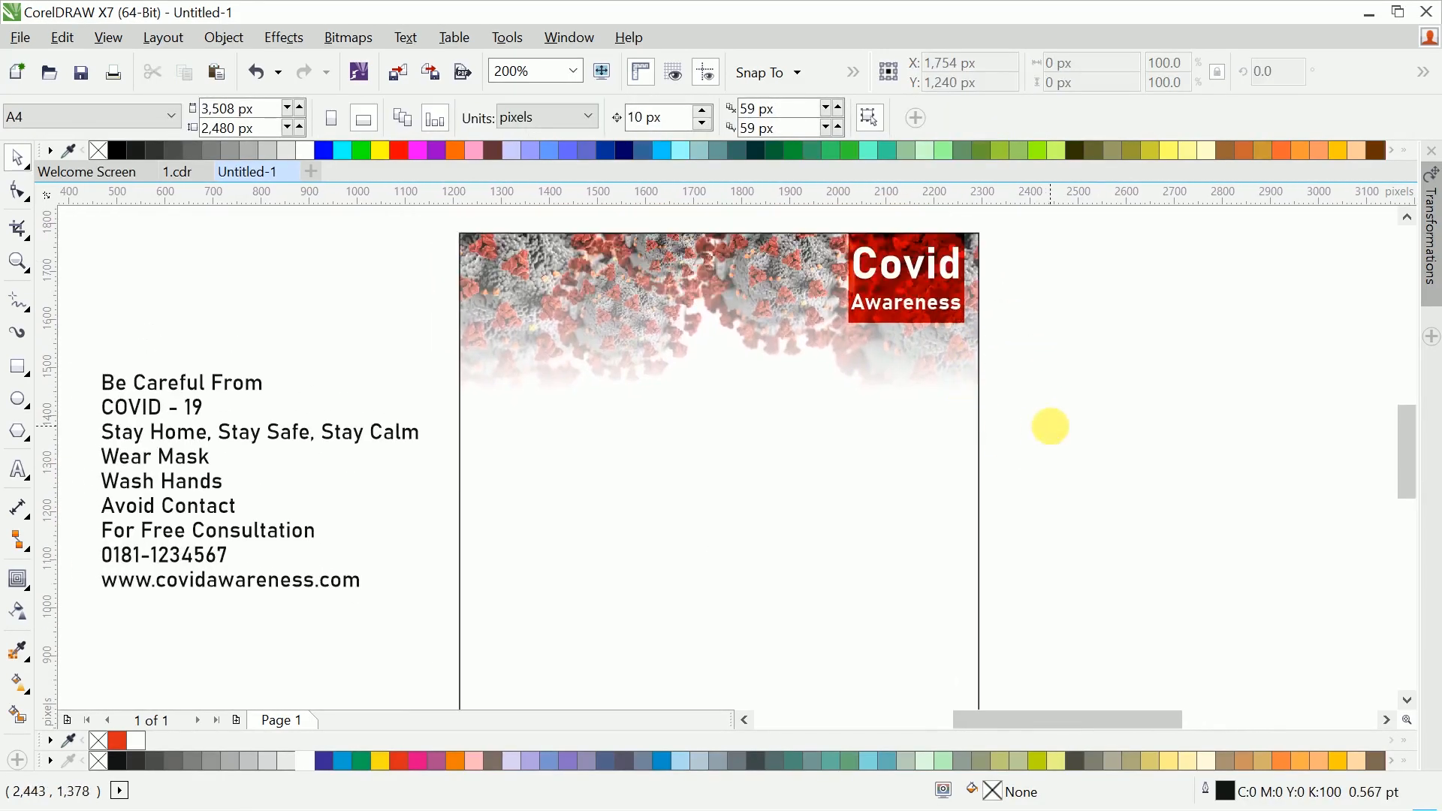
Step: Set the Be Careful From text to centre alignment and centre it horizontally on the square post frame
click(180, 387)
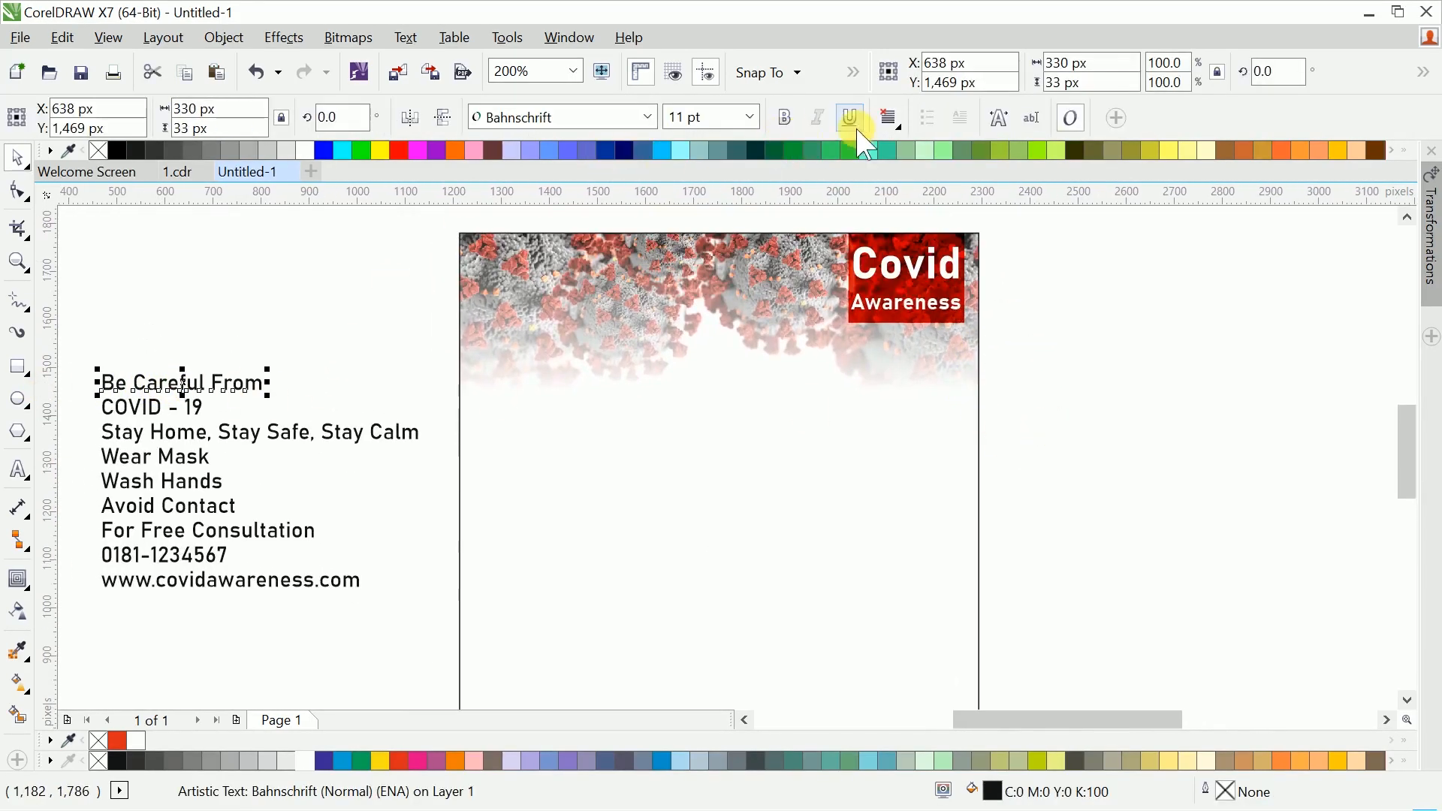
click(890, 117)
click(904, 193)
shift+click(682, 409)
key(c)
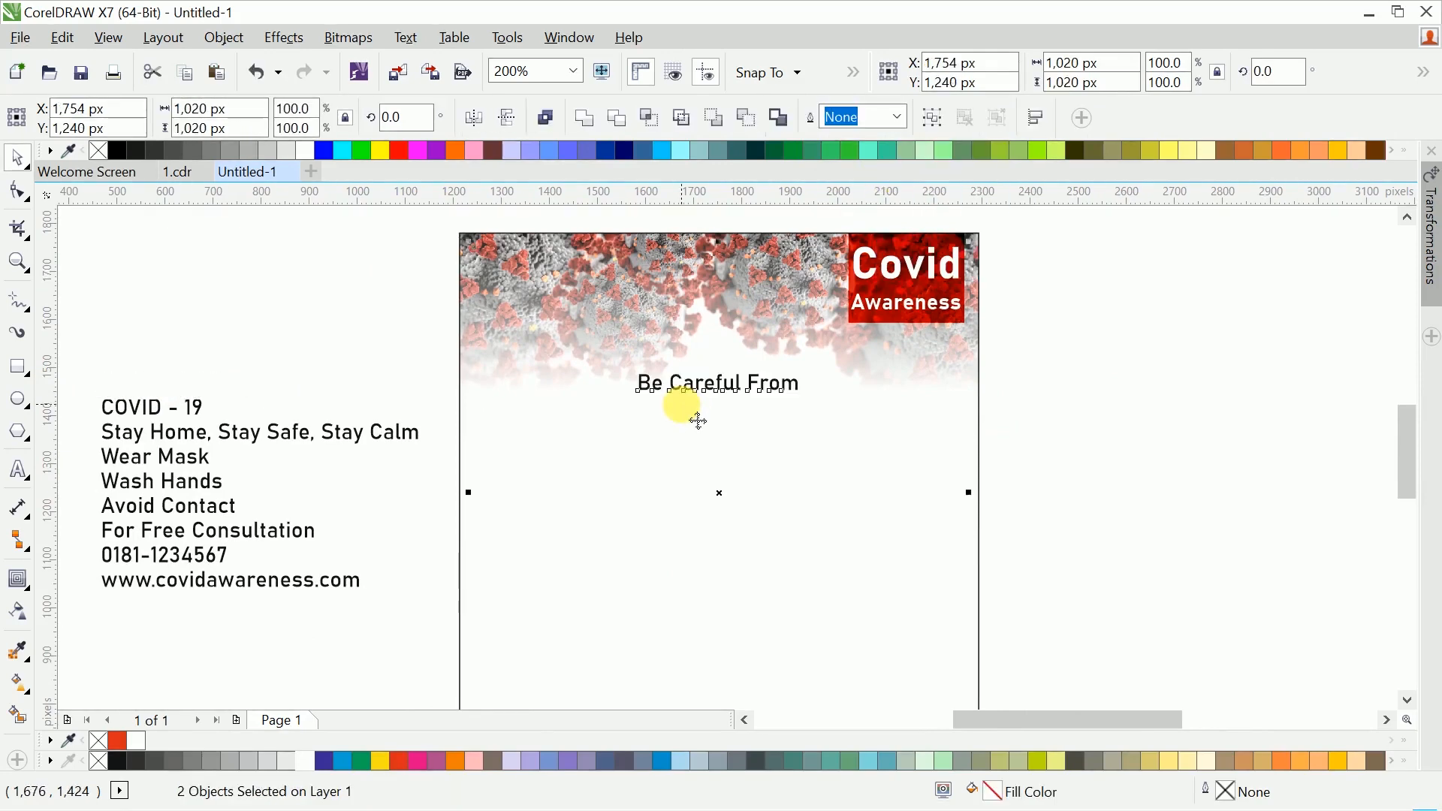
click(1080, 442)
Step: Set the Be Careful From line's font size to 14 pt
click(773, 379)
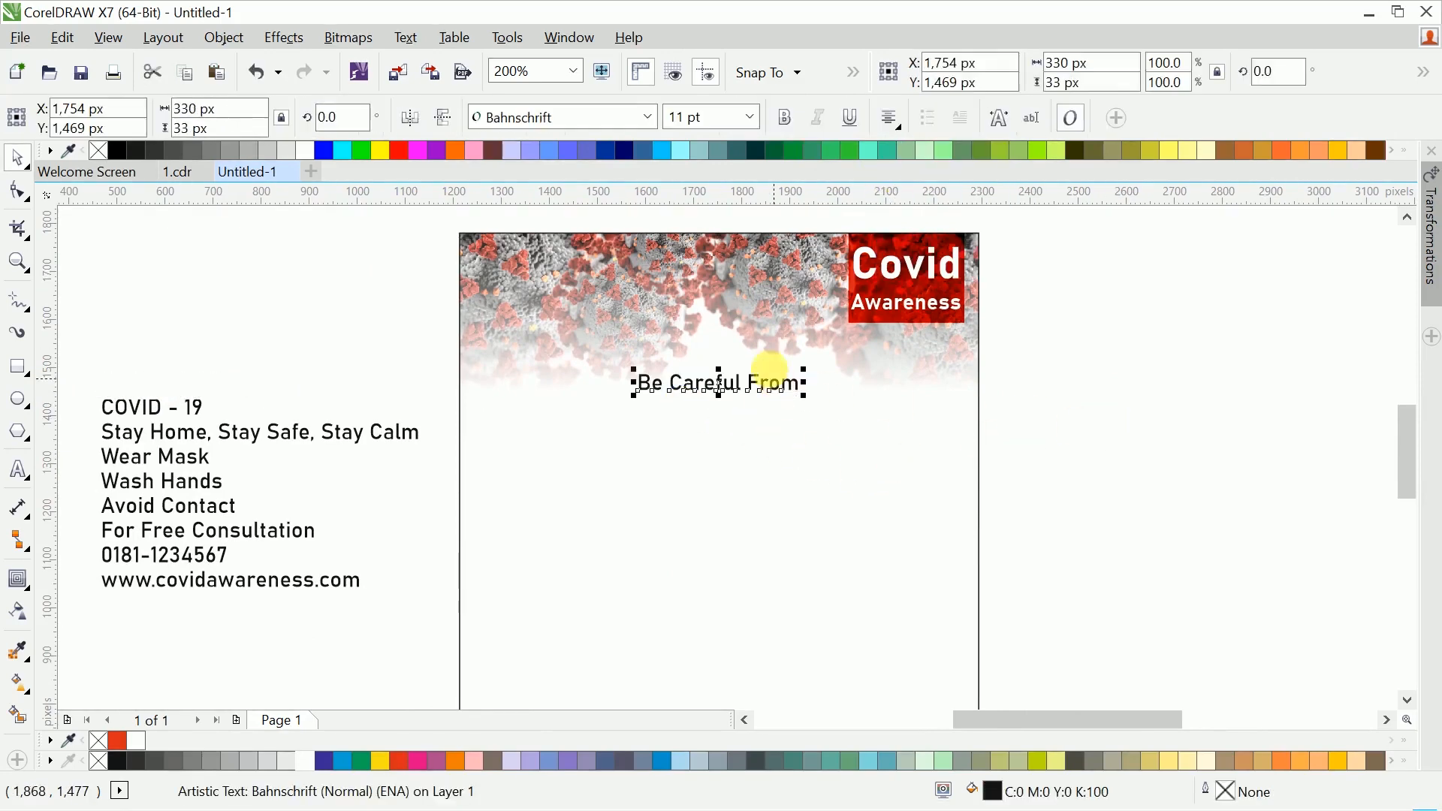
click(748, 116)
click(735, 288)
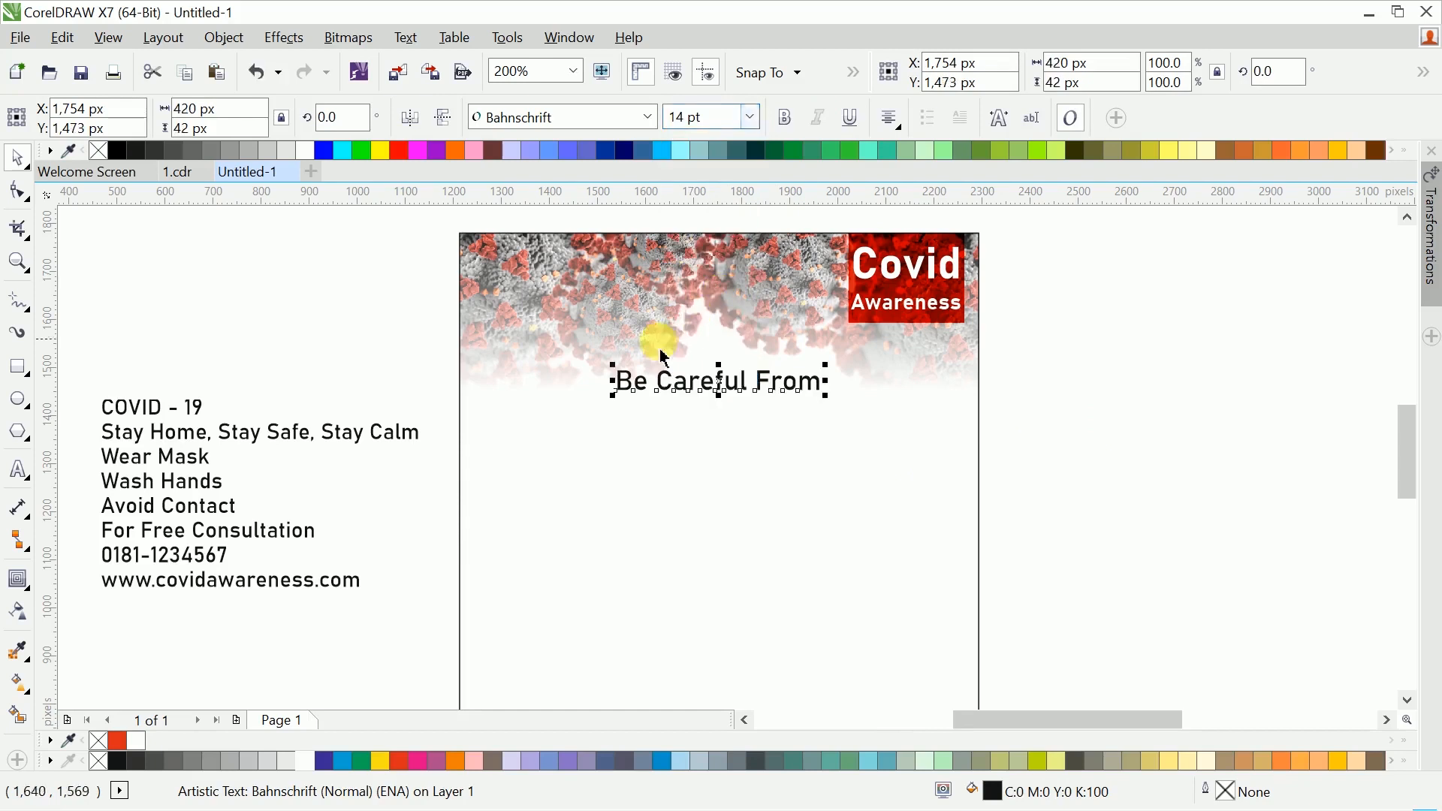
Step: Try bold formatting on the Be Careful From line and undo it
scroll(814, 354, left, 5)
click(785, 118)
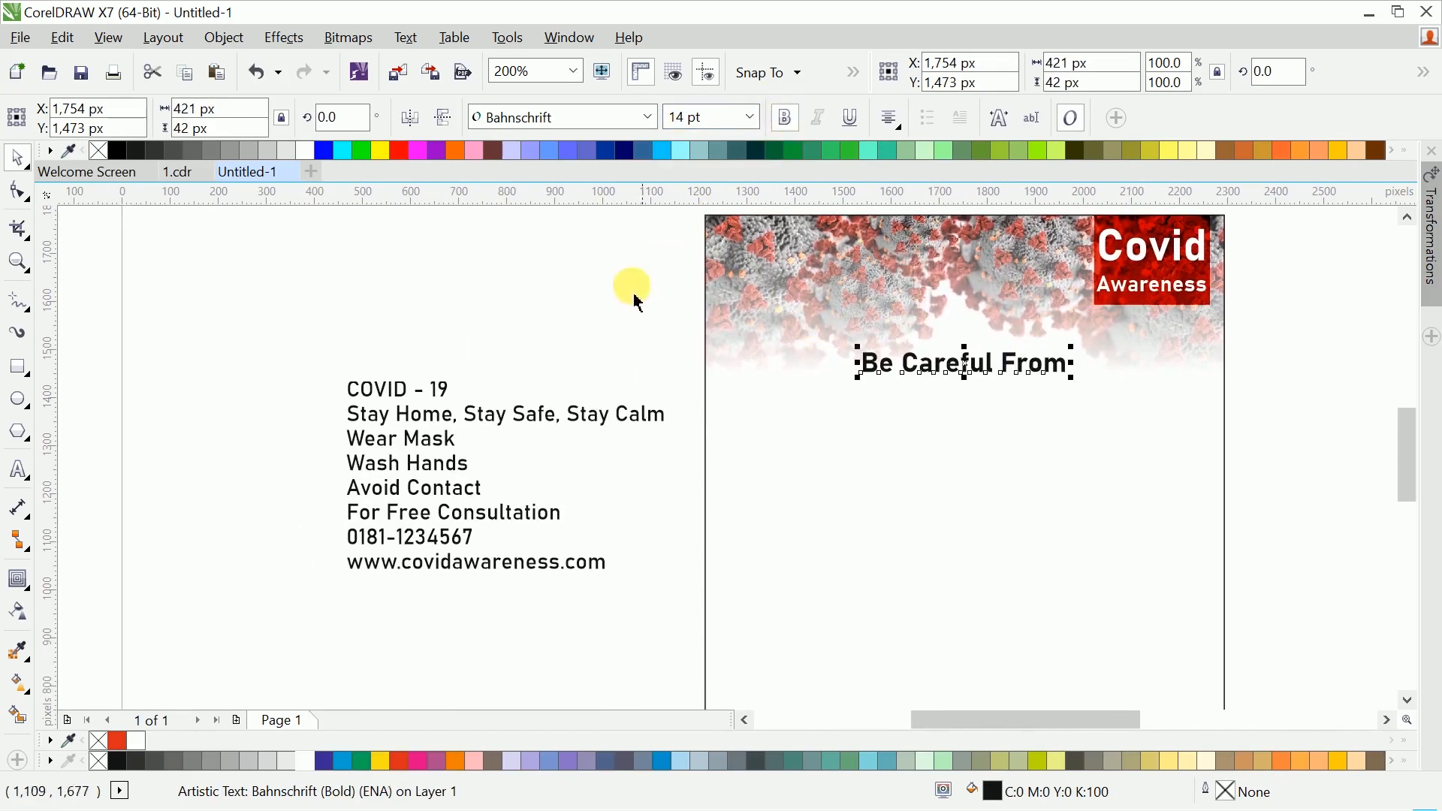
key(ctrl+z)
Step: Place the COVID - 19 line at the page centre and make it bold with centre text alignment
click(632, 328)
drag(632, 328, 489, 281)
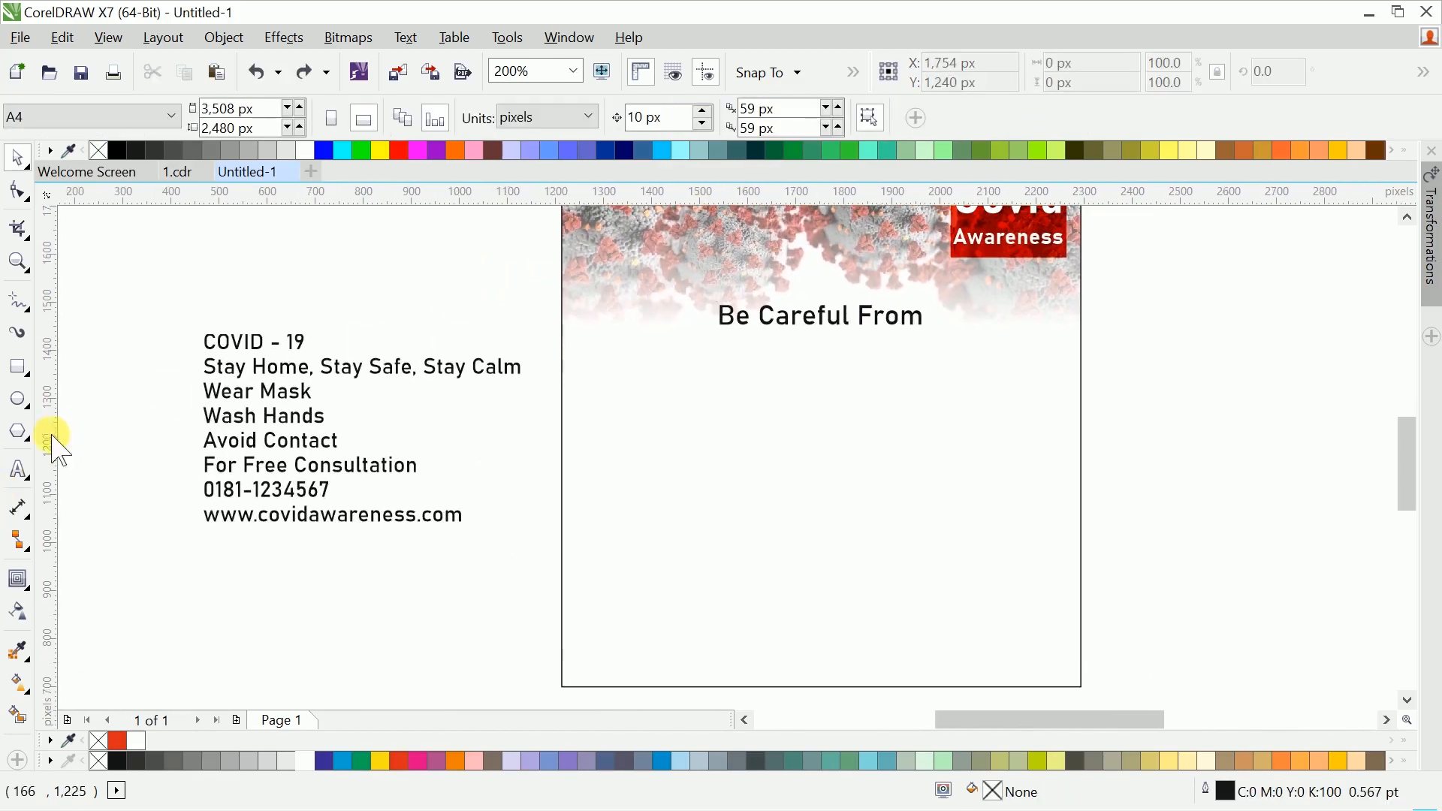
click(19, 367)
key(space)
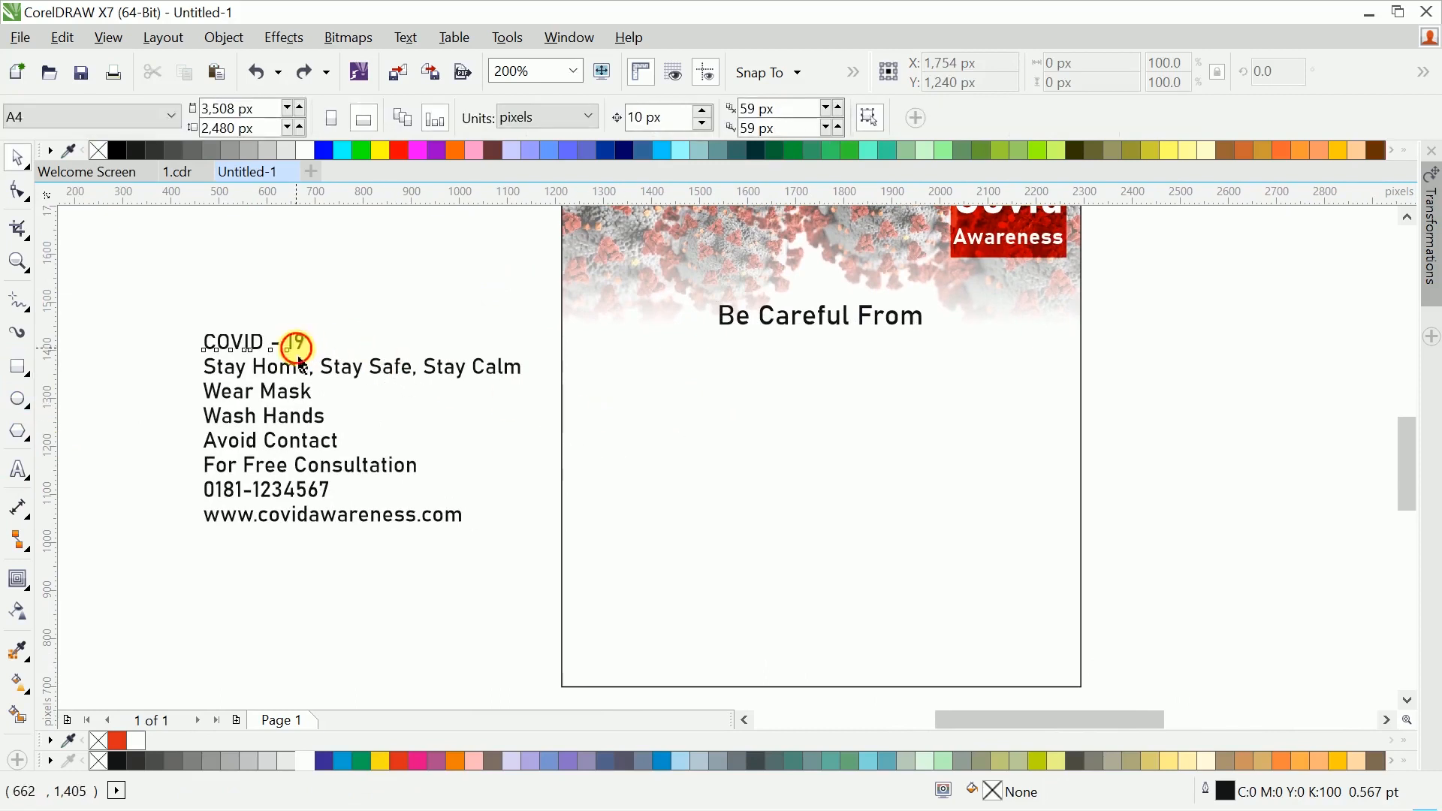
click(295, 339)
drag(778, 396, 871, 409)
click(786, 118)
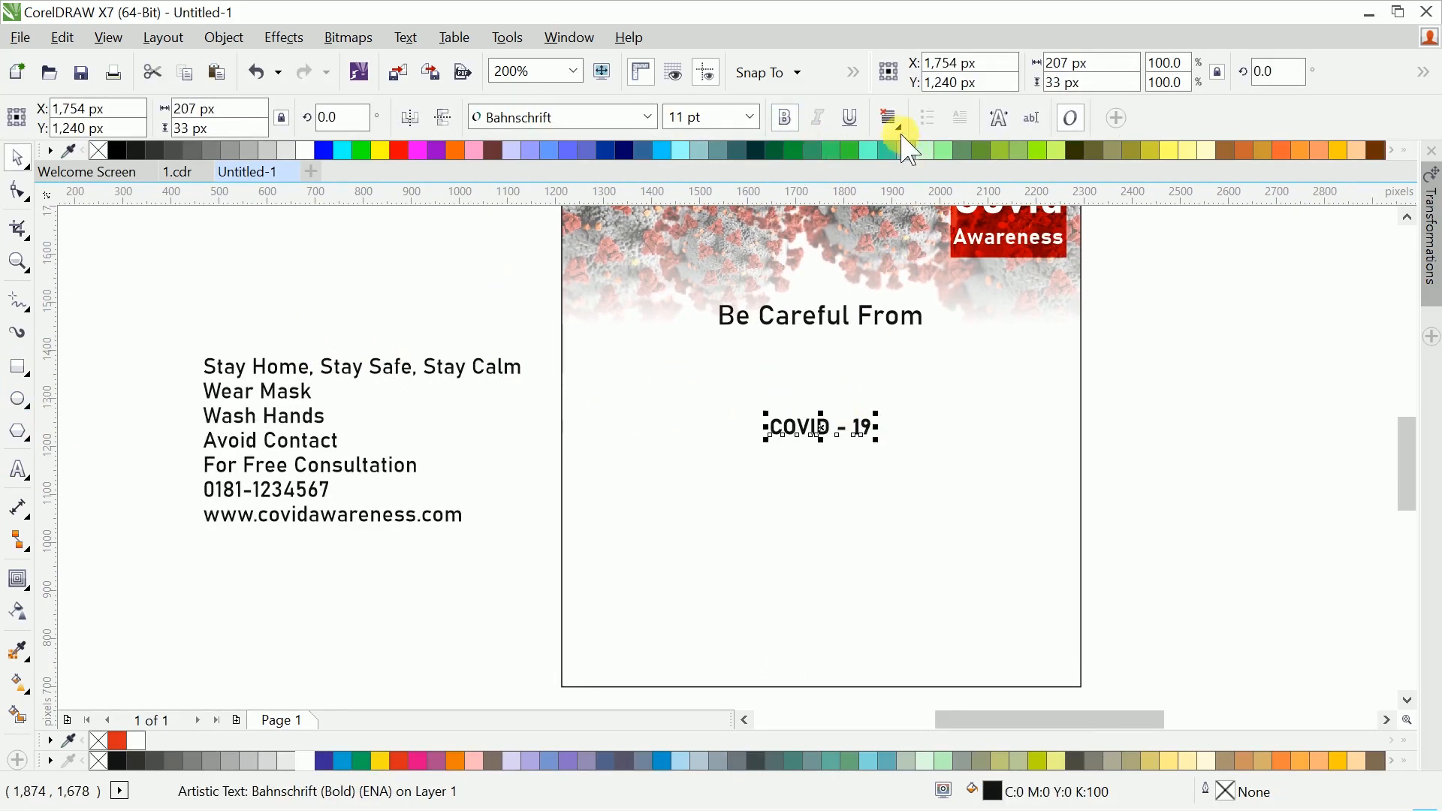
click(891, 118)
click(923, 193)
Step: Enlarge COVID - 19 to about 978 px wide, fill it with red, and position it just below Be Careful From
drag(876, 442, 1054, 578)
click(399, 761)
drag(746, 462, 742, 415)
click(678, 496)
Step: Open the post frame's PowerClip contents and draw a horizontal bar about 1,311 by 109 px, centred on the page
scroll(476, 586, up, 3)
scroll(476, 586, right, 2)
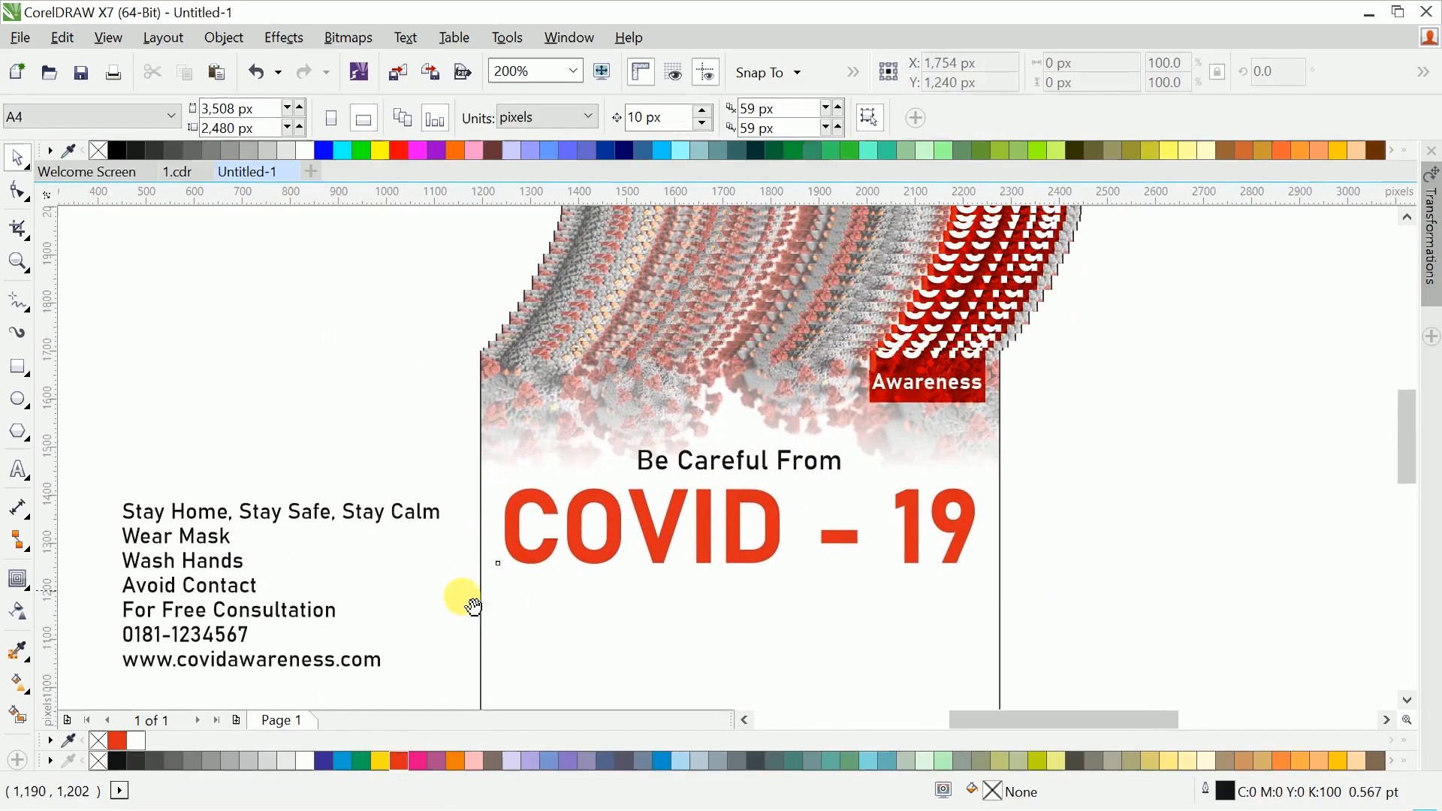
click(744, 338)
click(738, 294)
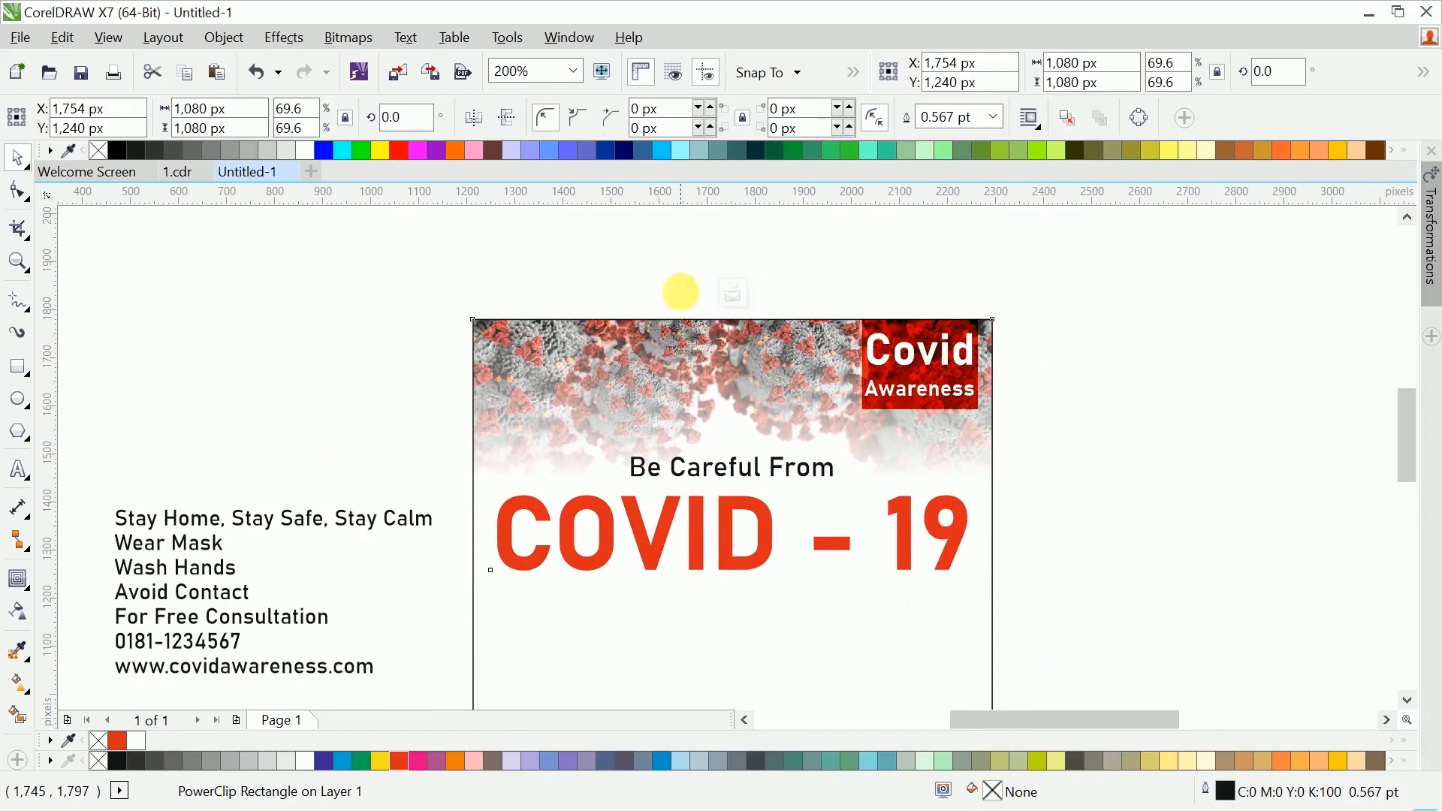
click(722, 386)
scroll(738, 418, down, 2)
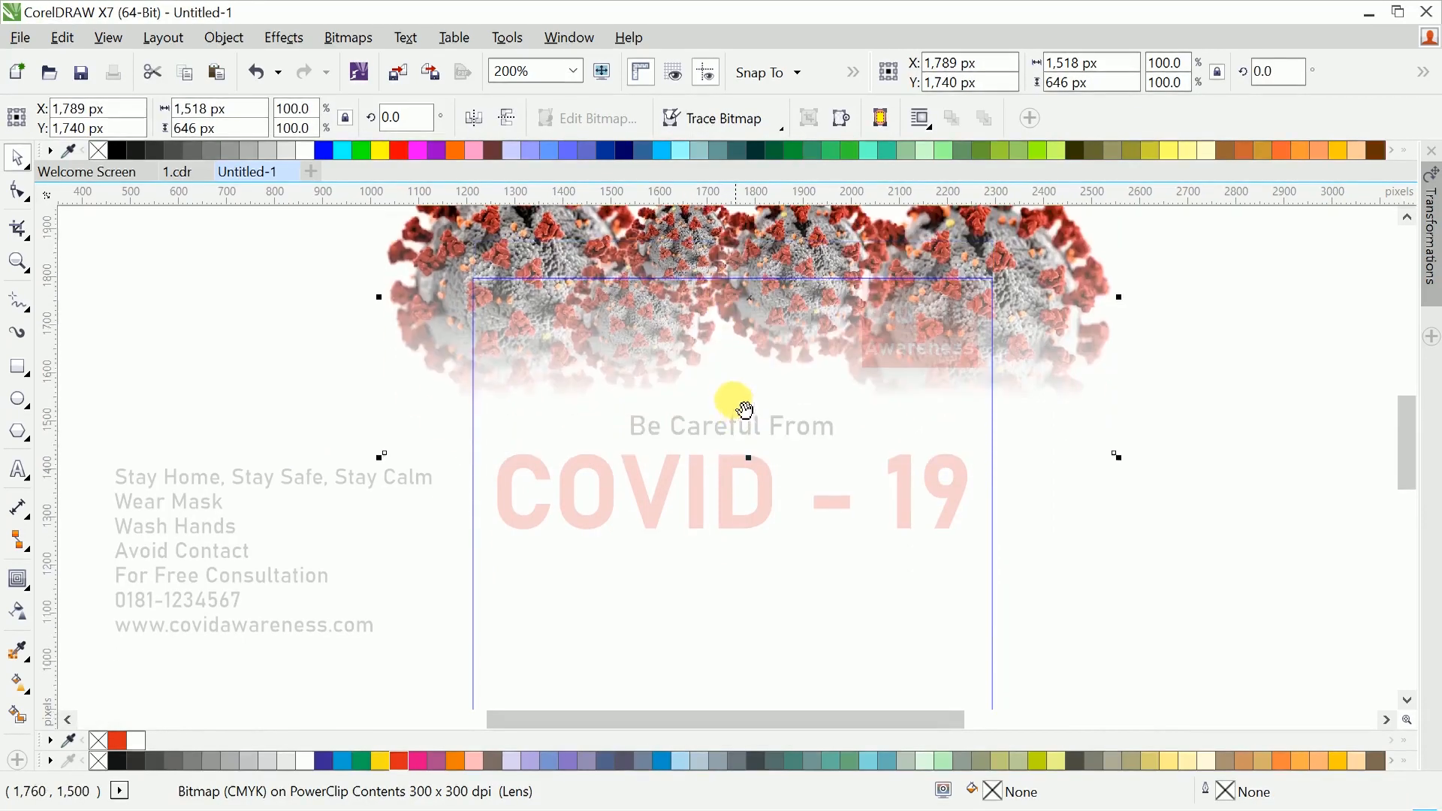
click(374, 367)
click(17, 366)
drag(396, 402, 961, 523)
key(space)
Step: Fill the bar with red (C:0 M:100 Y:100 K:0), remove its outline, and finish editing the PowerClip
click(400, 759)
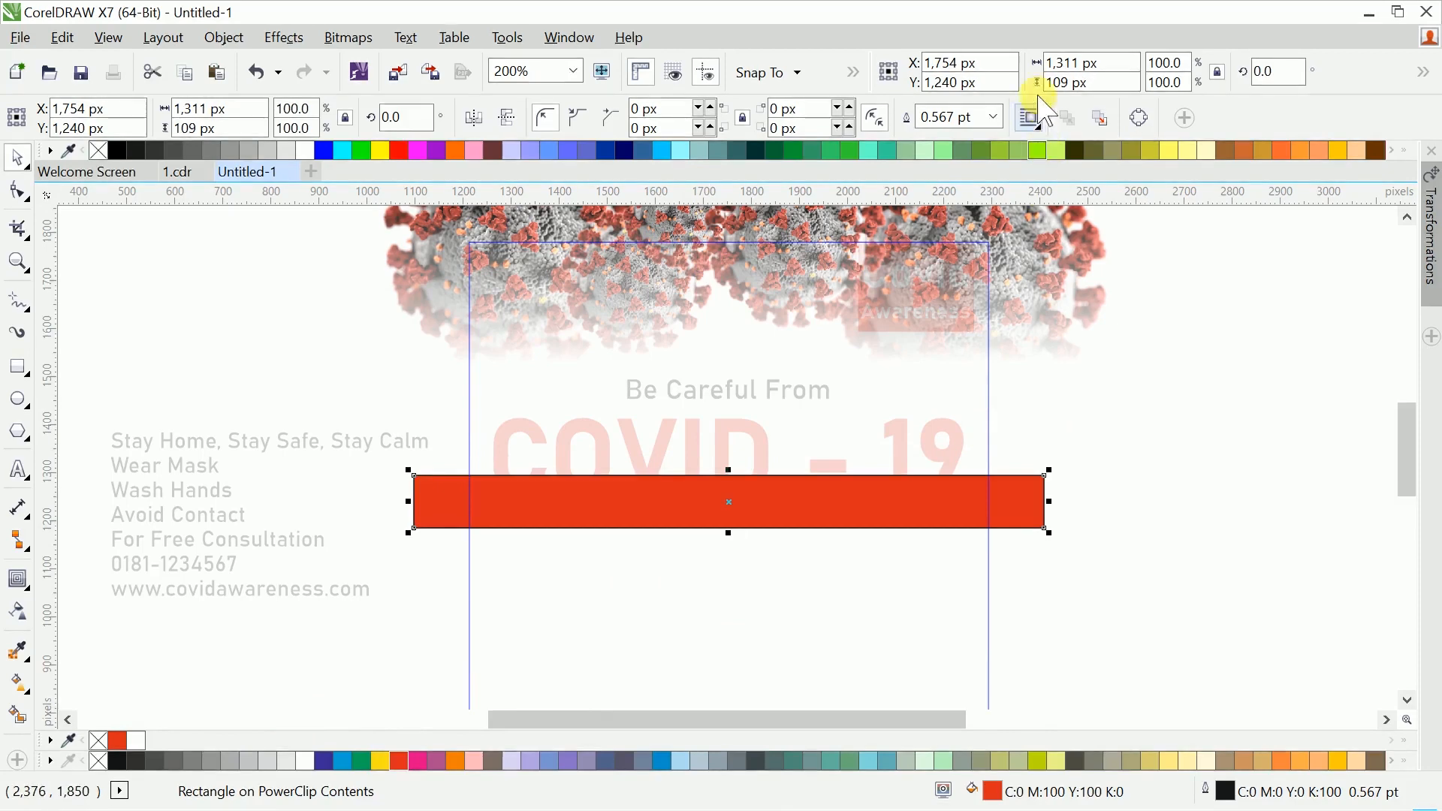
click(992, 115)
click(972, 137)
click(1207, 467)
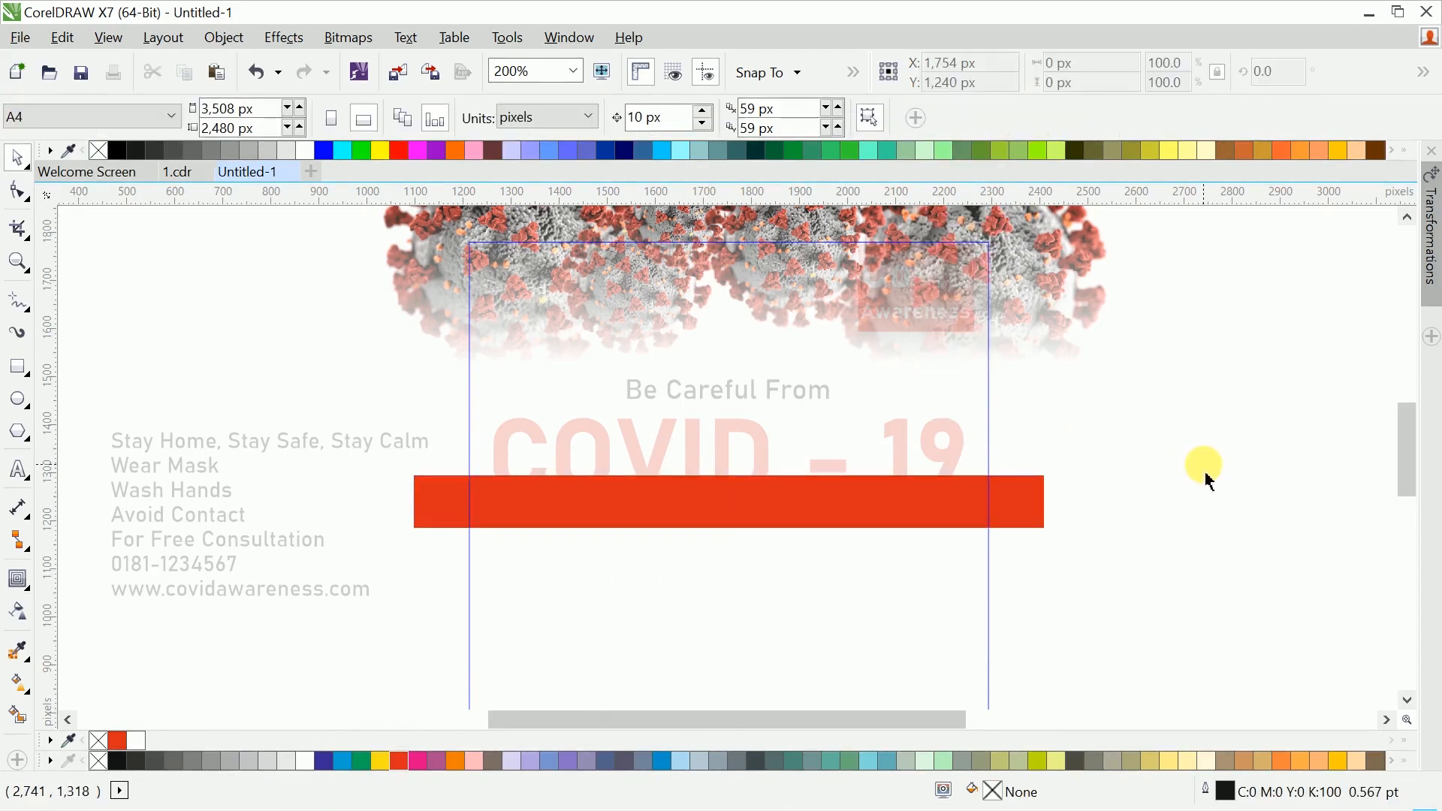
ctrl+click(1204, 465)
Step: Move the Be Careful From and COVID - 19 lines up together so they clear the red bar
click(784, 382)
click(787, 394)
shift+click(761, 458)
drag(760, 461, 862, 364)
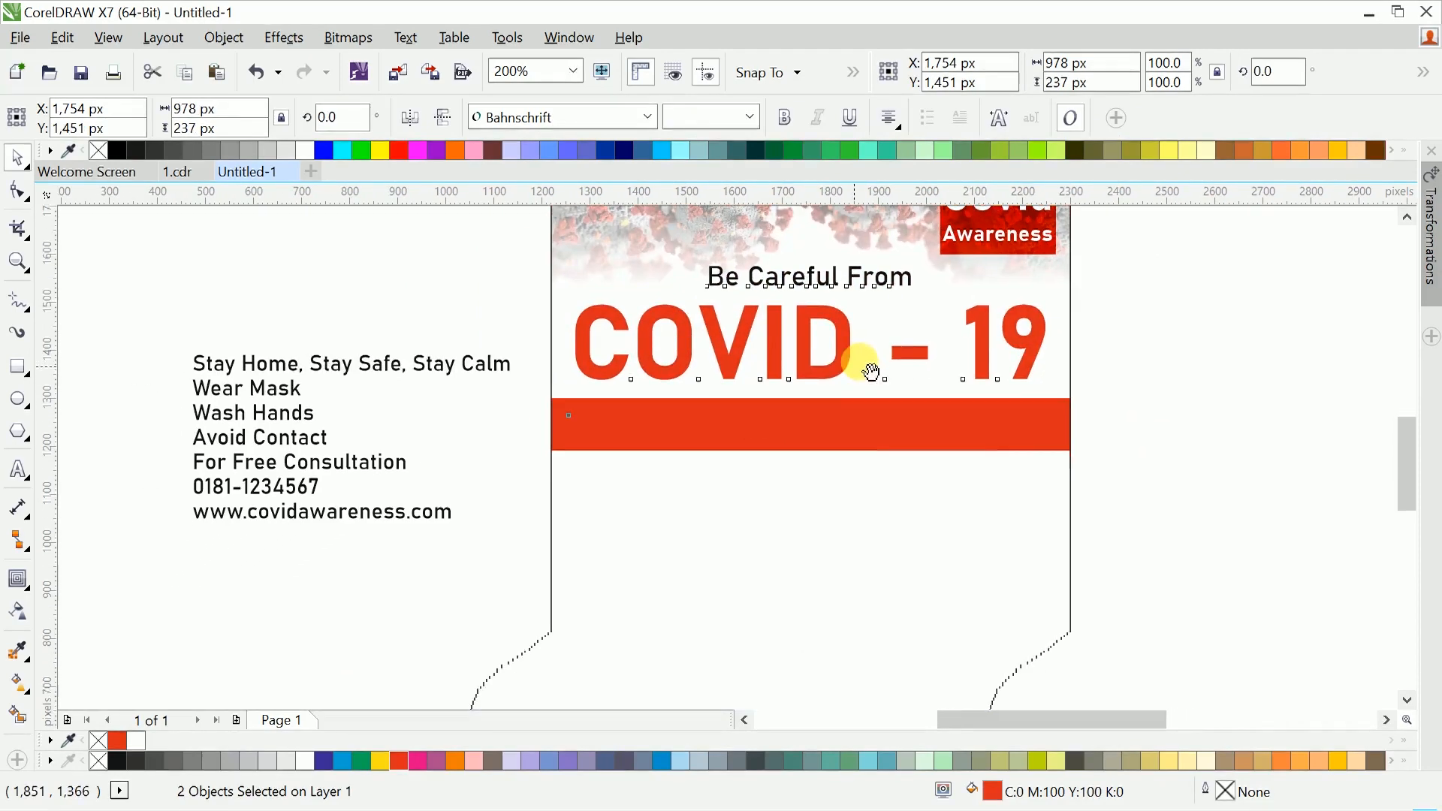
Step: Centre the Stay Home, Stay Safe, Stay Calm line horizontally and vertically on the red bar
click(464, 367)
shift+click(633, 423)
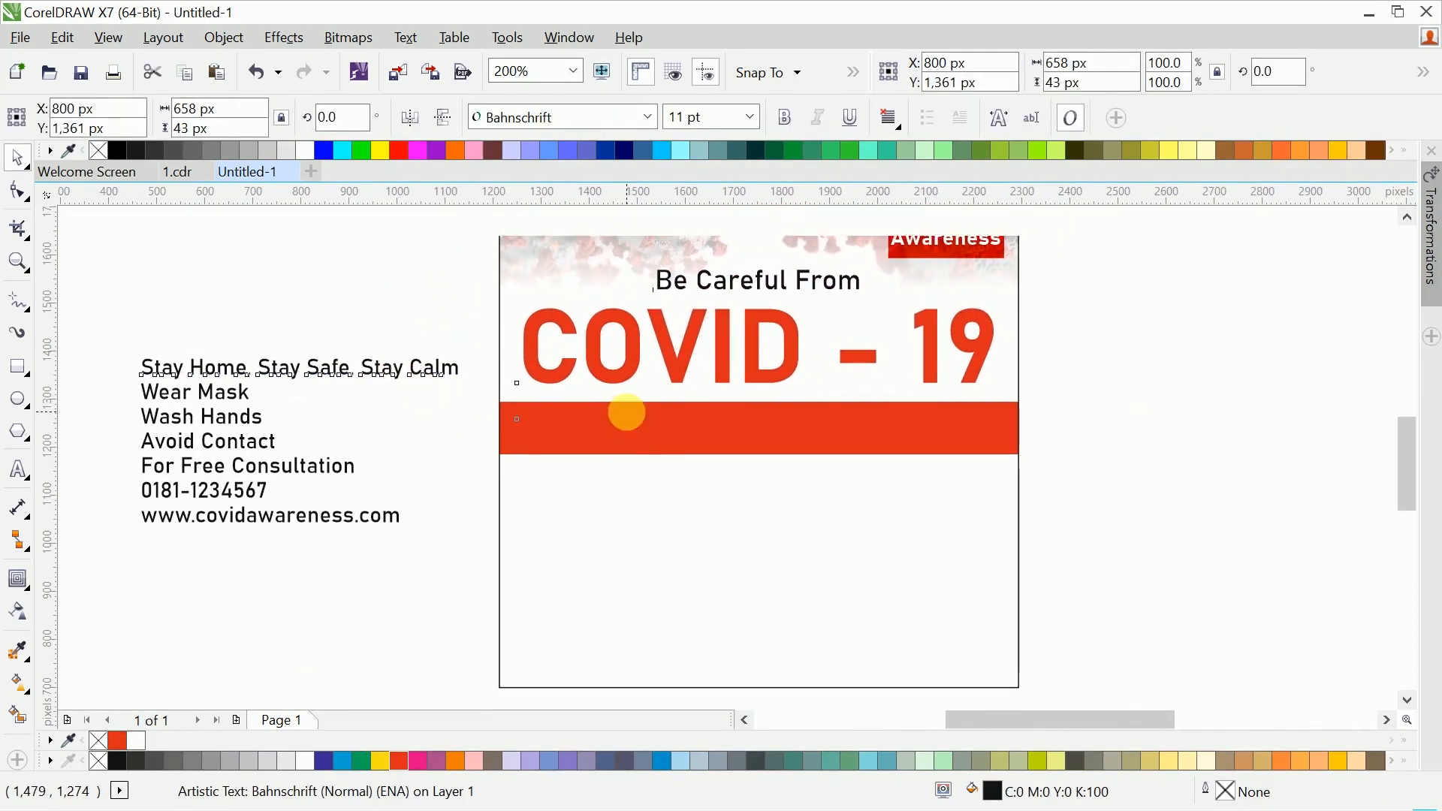
key(e)
key(c)
click(862, 423)
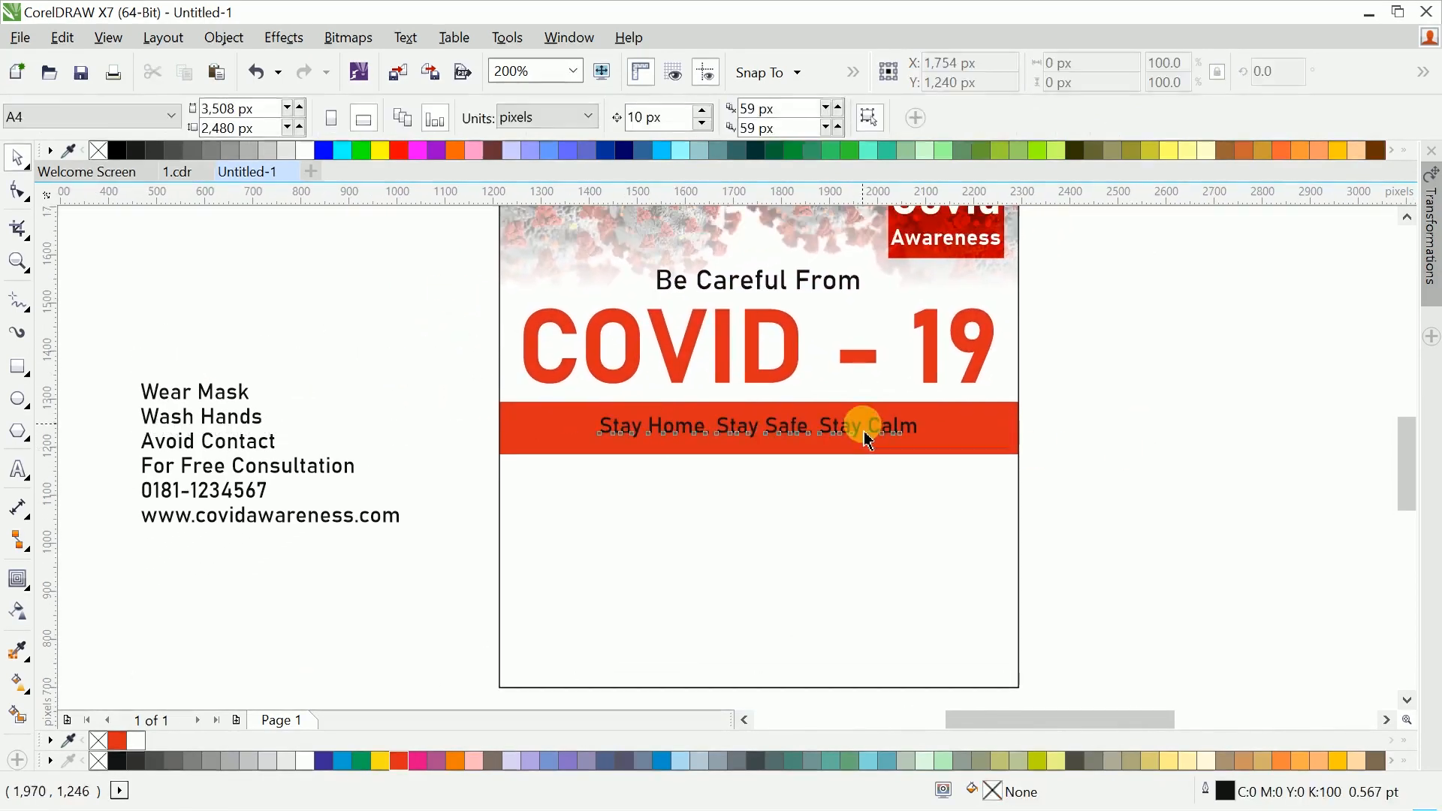
Step: Colour the Stay Home, Stay Safe, Stay Calm line yellow (C:0 M:0 Y:100 K:0) and enlarge it proportionally to about 972 px wide
click(380, 761)
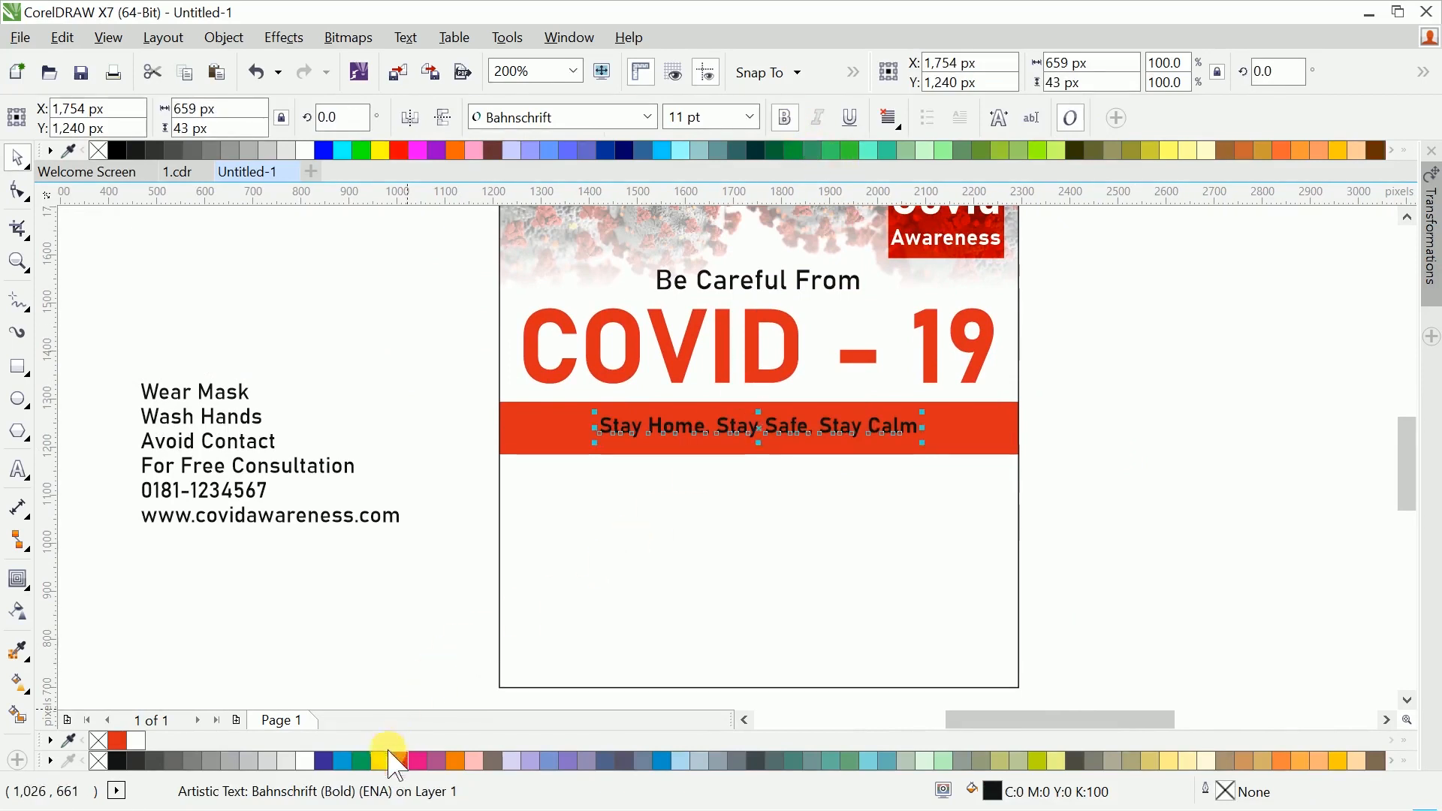
drag(937, 461, 1156, 495)
click(1069, 453)
click(1041, 487)
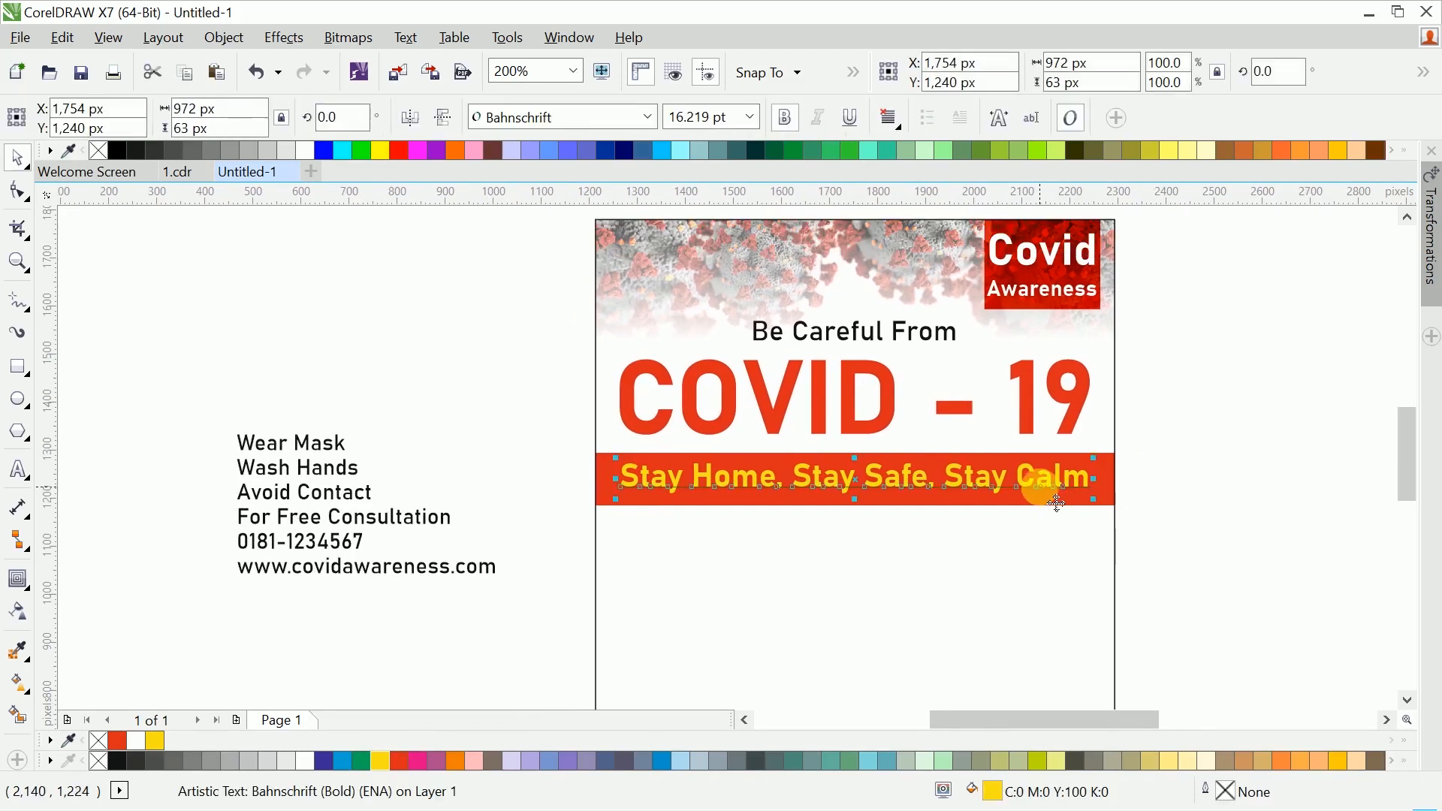
drag(1041, 486, 1068, 459)
click(454, 408)
drag(572, 467, 487, 401)
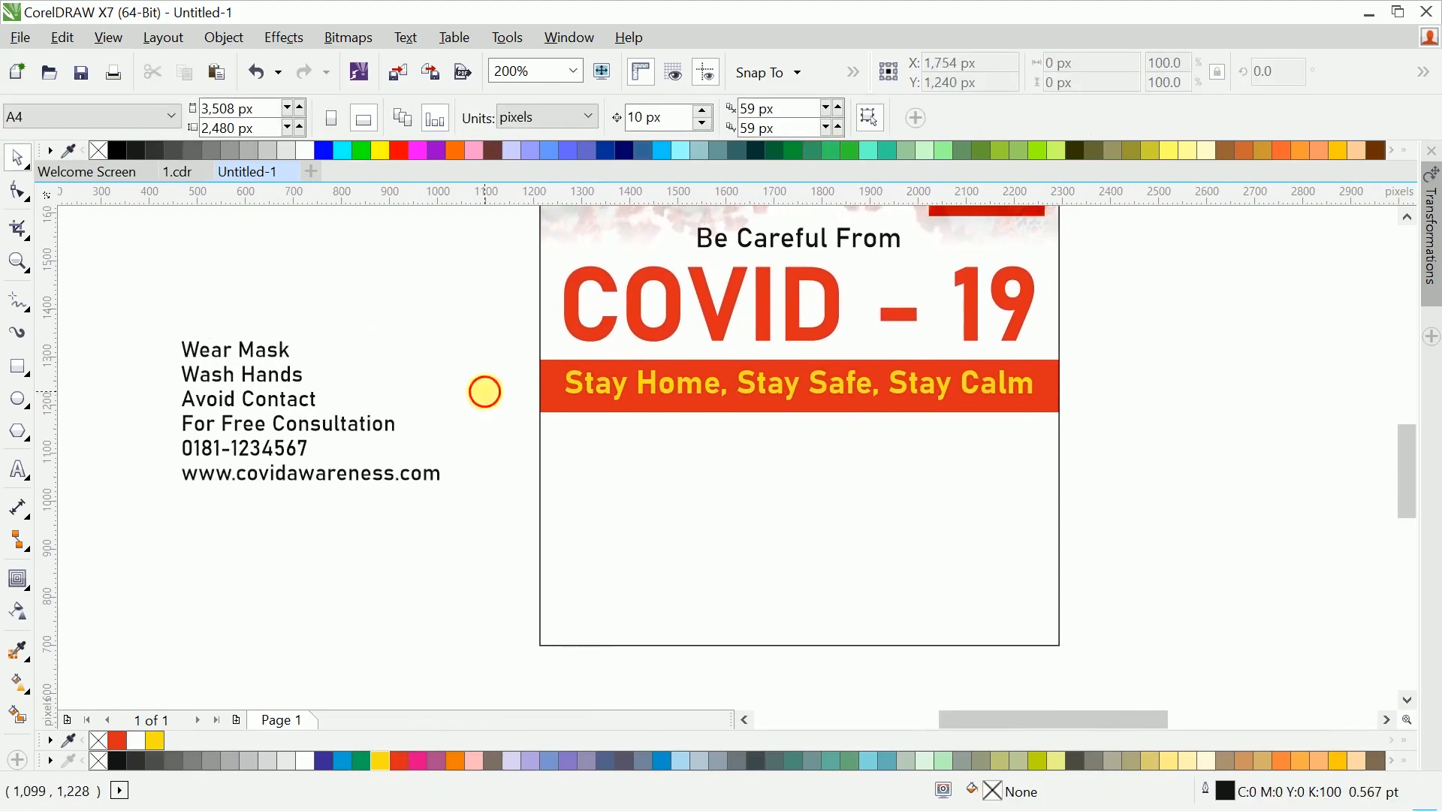
Step: Draw a circle about 303 px in diameter in the left part of the blank area below the red bar
click(23, 399)
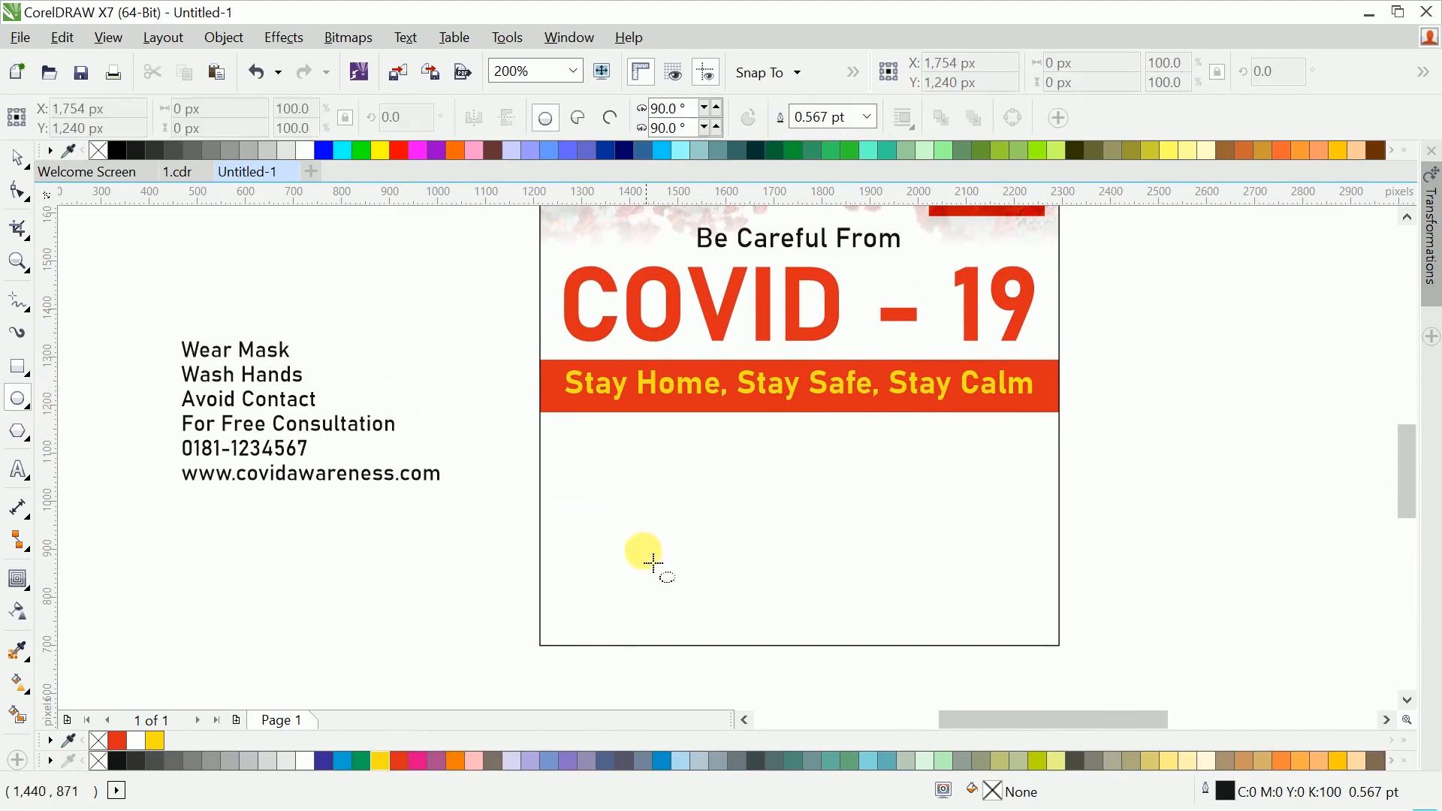
drag(642, 516, 710, 588)
key(space)
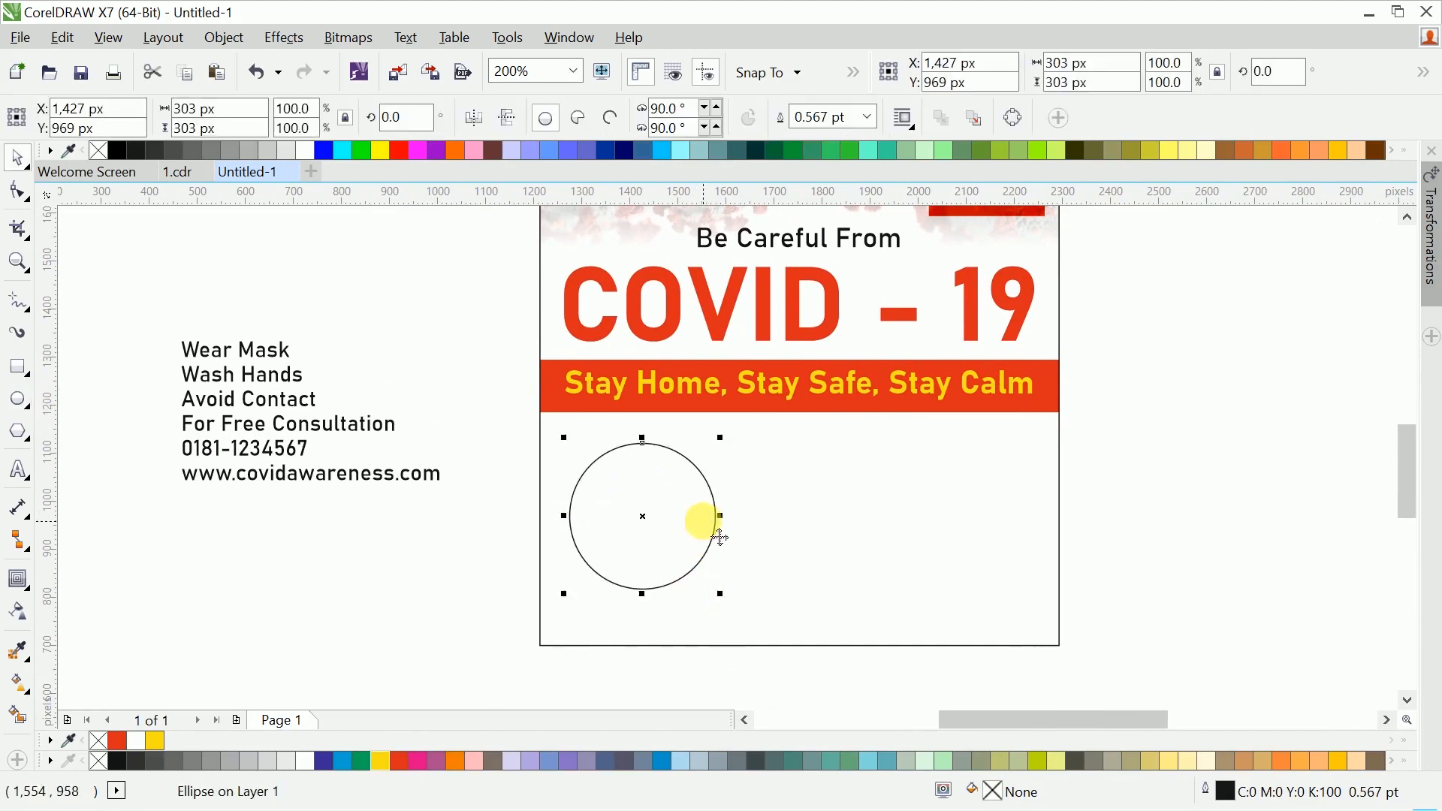
drag(714, 529, 676, 546)
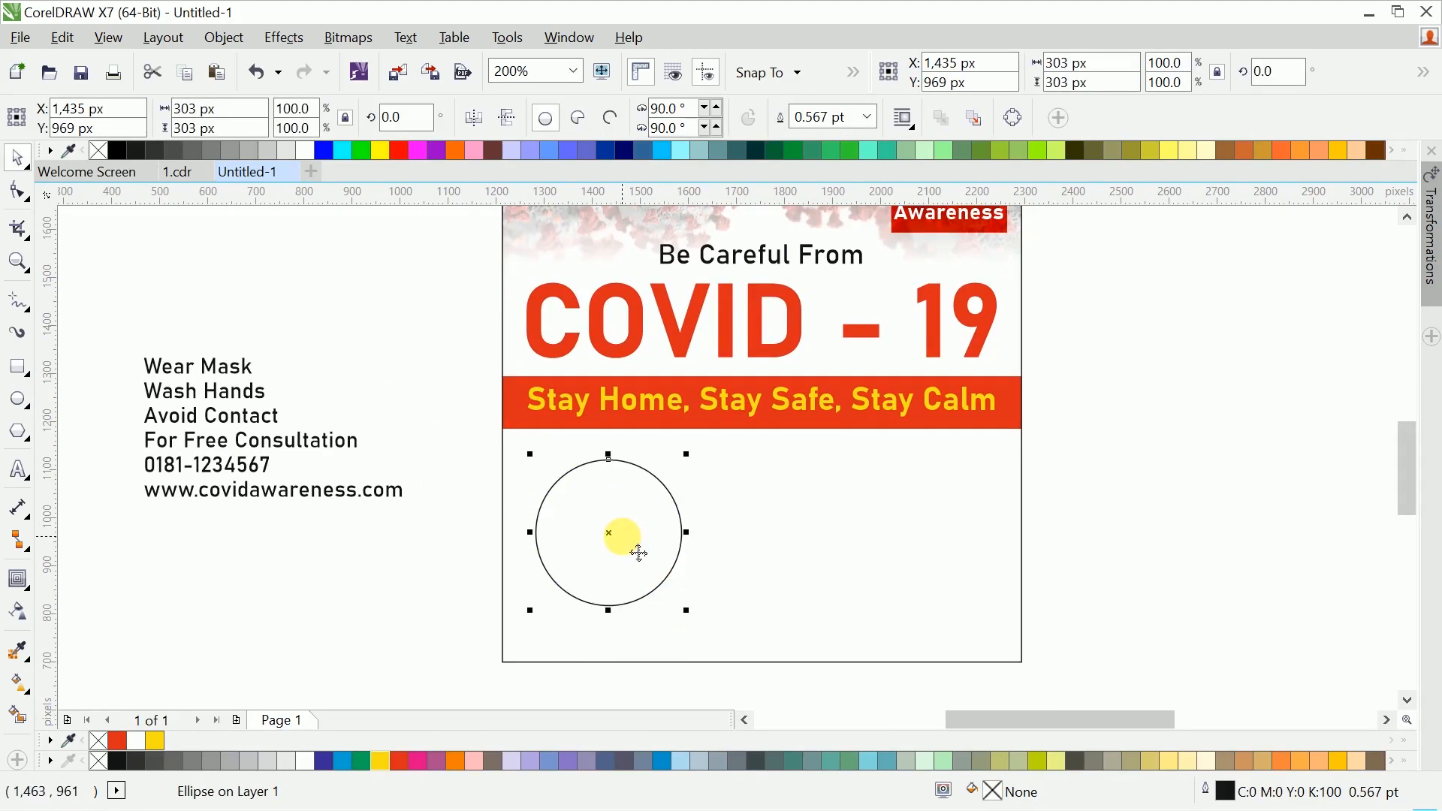
Step: Make 2 copies of the circle in a row to its right, touching edge to edge with a 303 px horizontal offset
click(1431, 263)
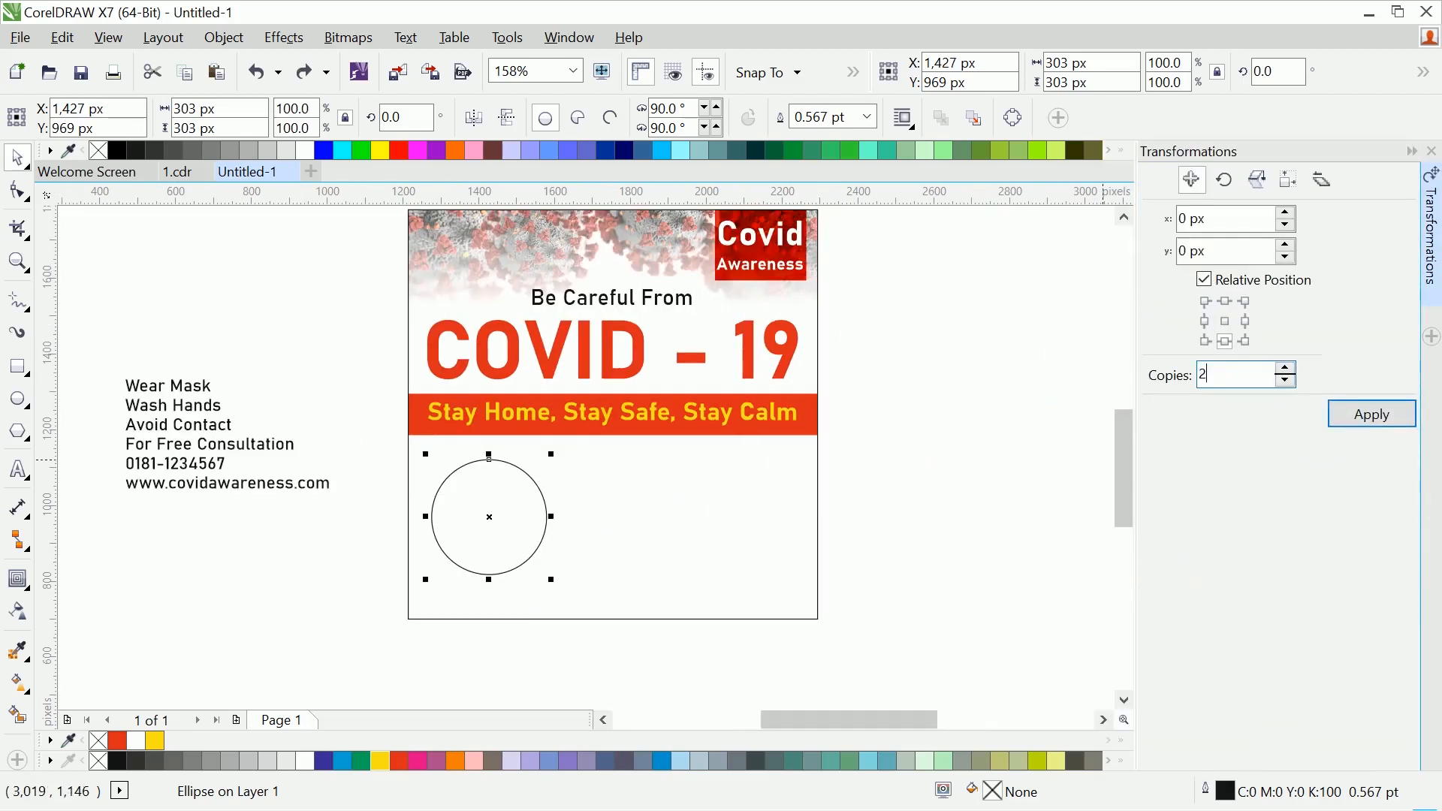
click(1351, 418)
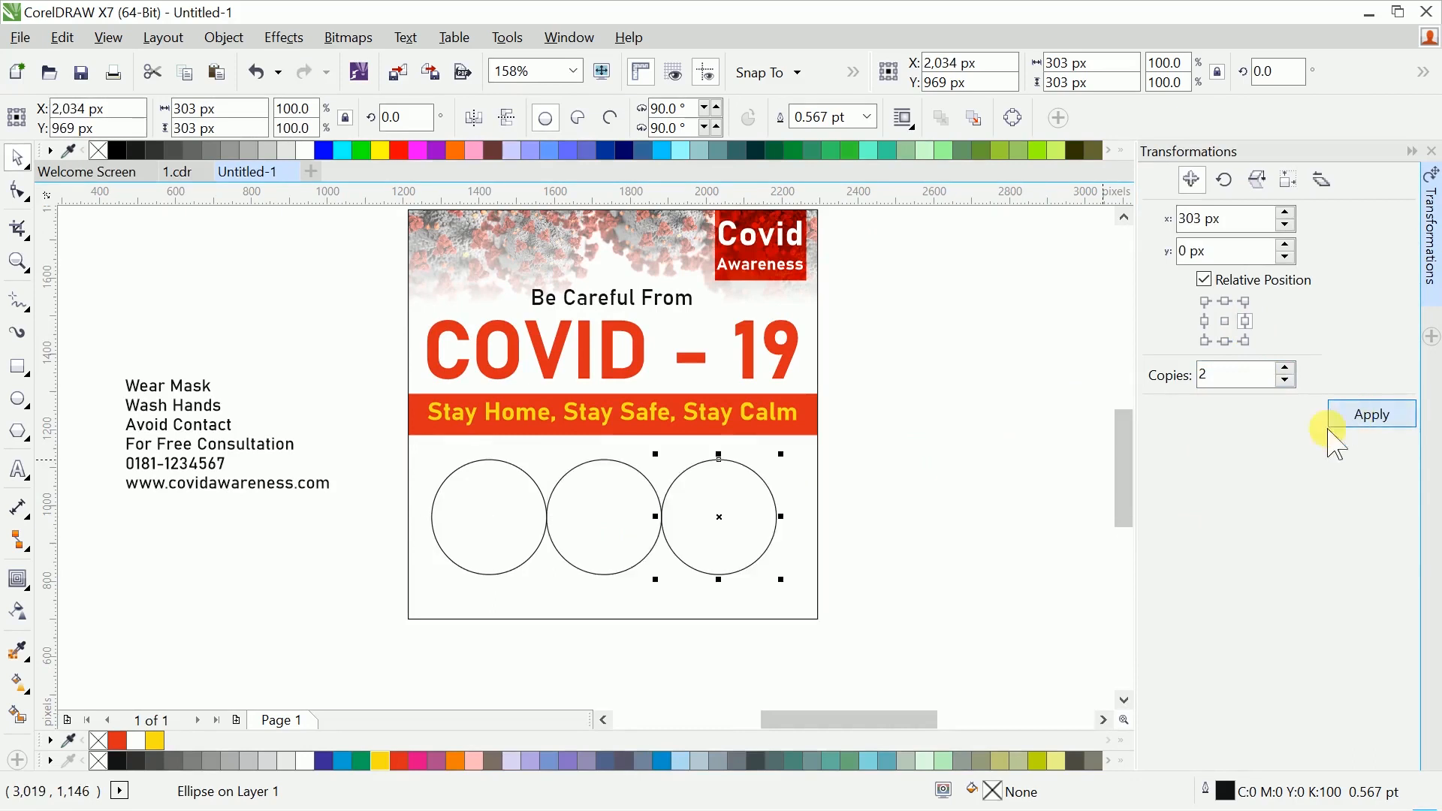
drag(990, 497, 888, 505)
click(869, 507)
Step: Space the three circles evenly across the post, with the middle one centred and the outer ones slightly inside the frame's side edges
click(642, 517)
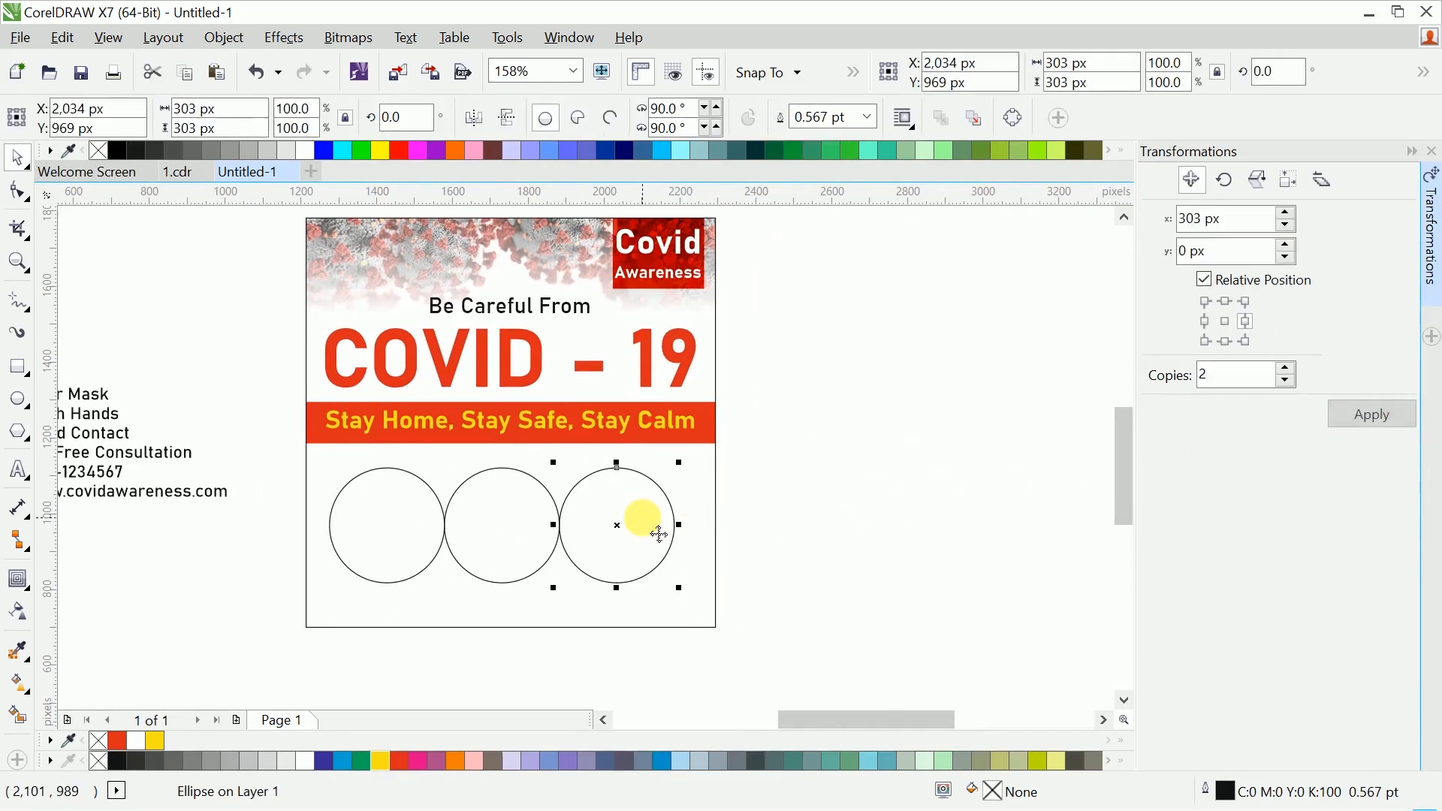
shift+click(654, 464)
key(r)
click(547, 509)
shift+click(573, 491)
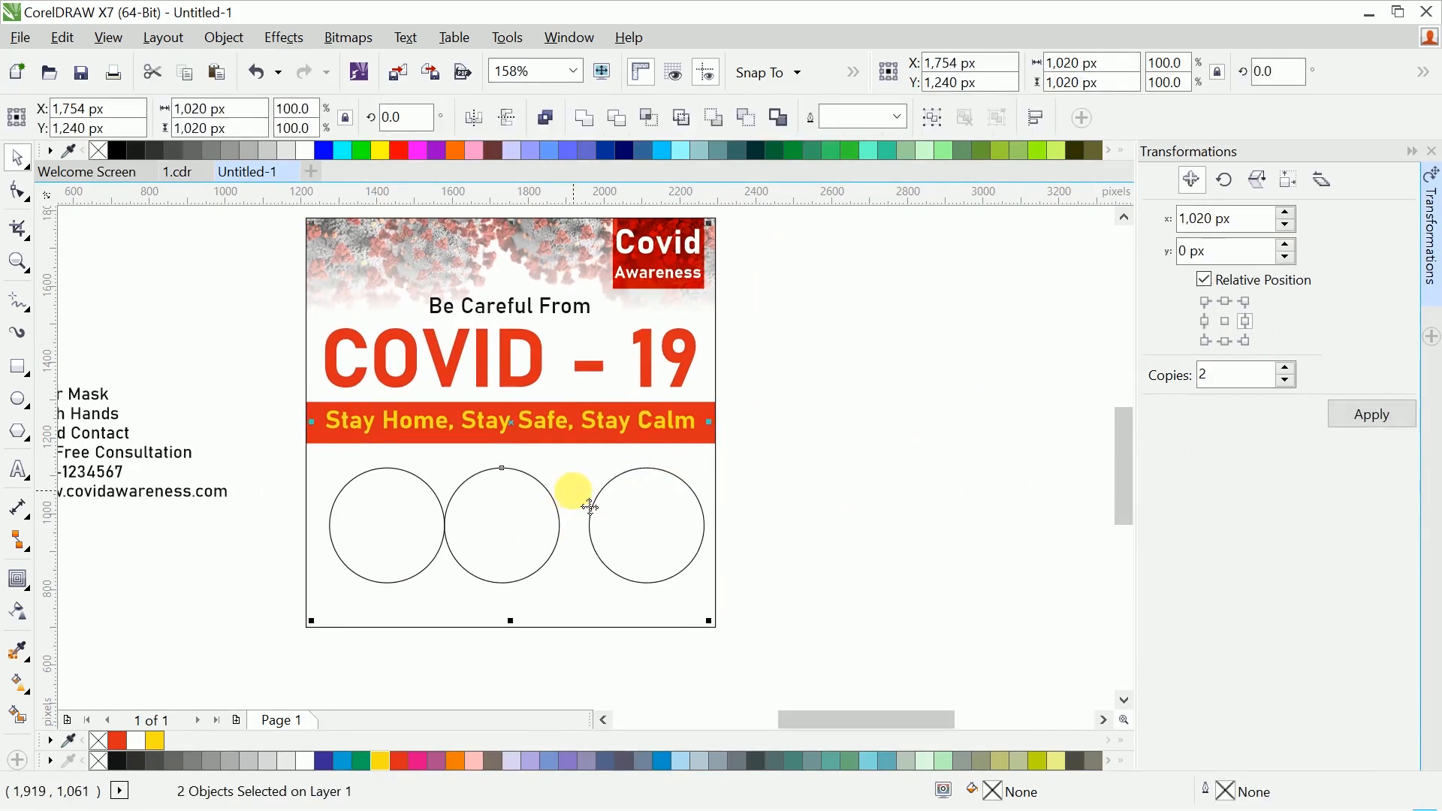
click(442, 518)
shift+click(457, 489)
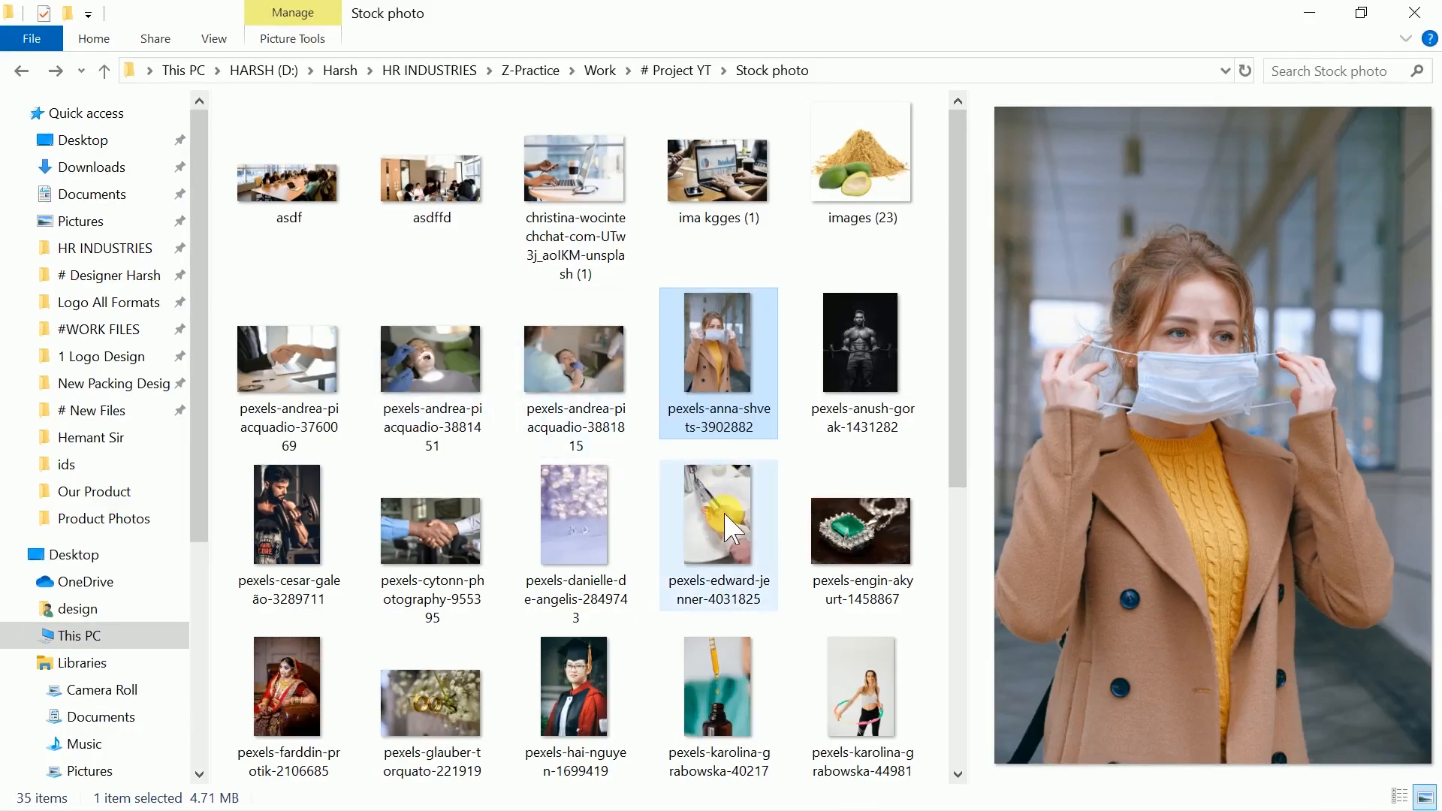
Step: Import the photo of the dark-haired woman in a face mask from the Stock photo folder and scale it to about 521 by 347 px
scroll(730, 528, down, 3)
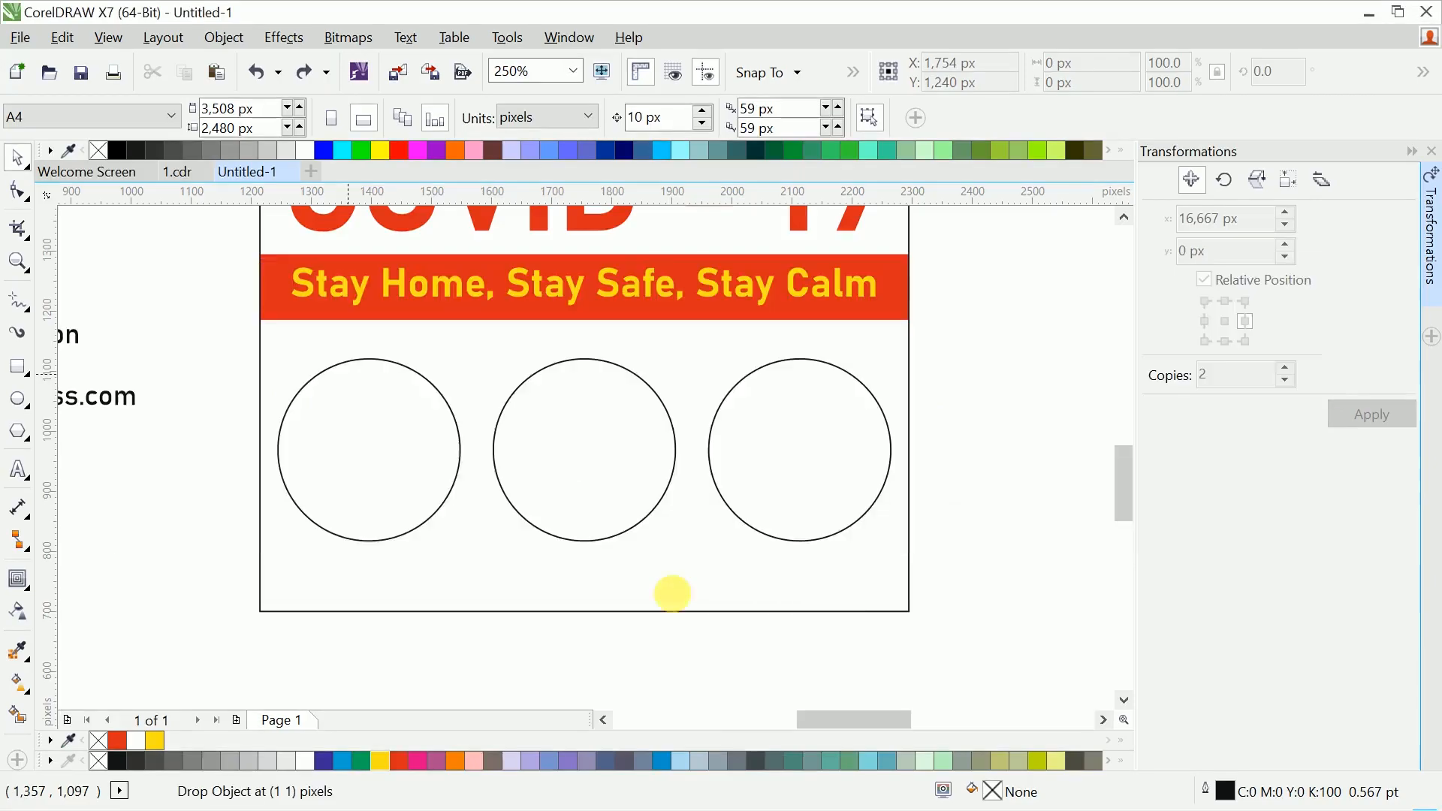
drag(672, 593, 216, 515)
scroll(226, 518, down, 4)
drag(306, 494, 795, 483)
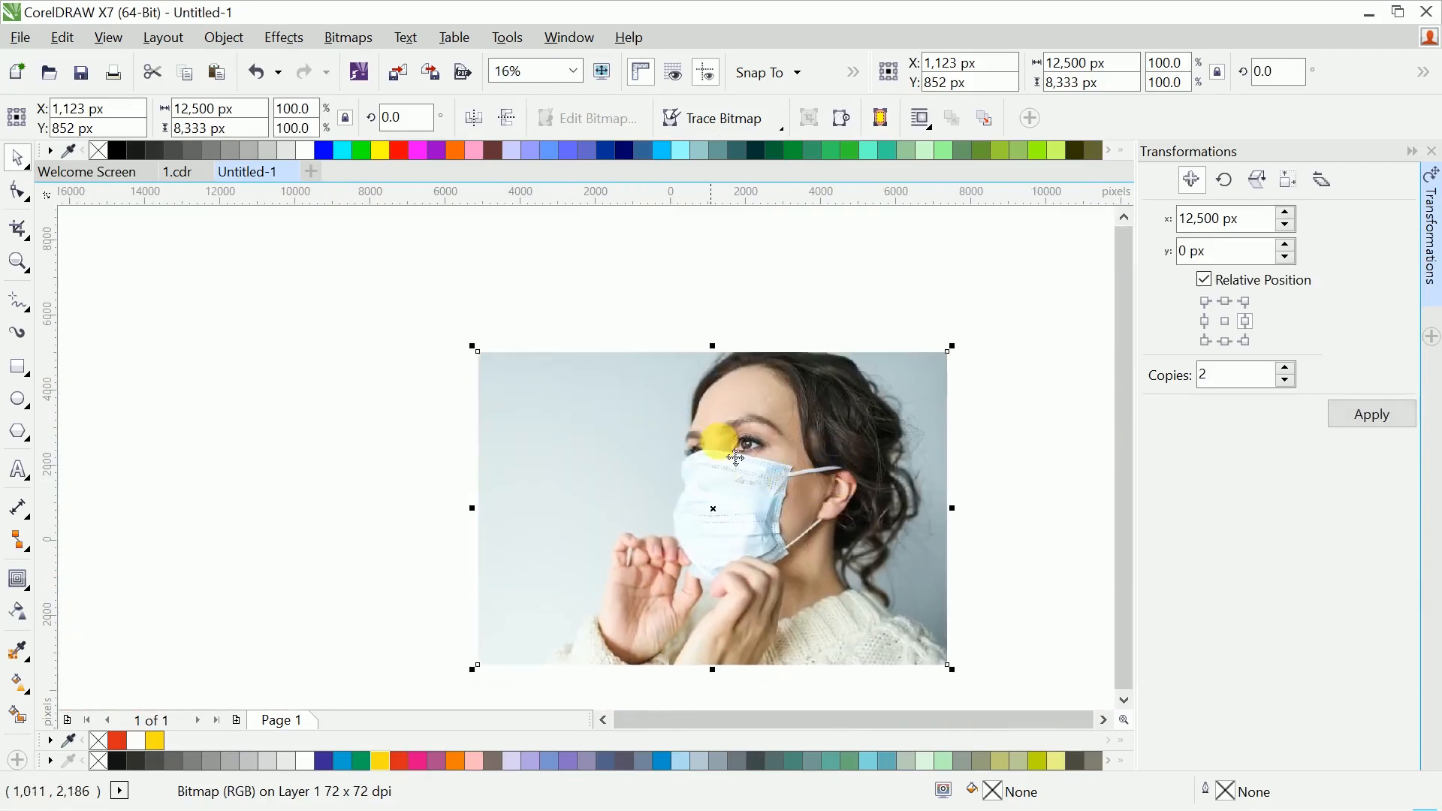
drag(949, 364, 869, 510)
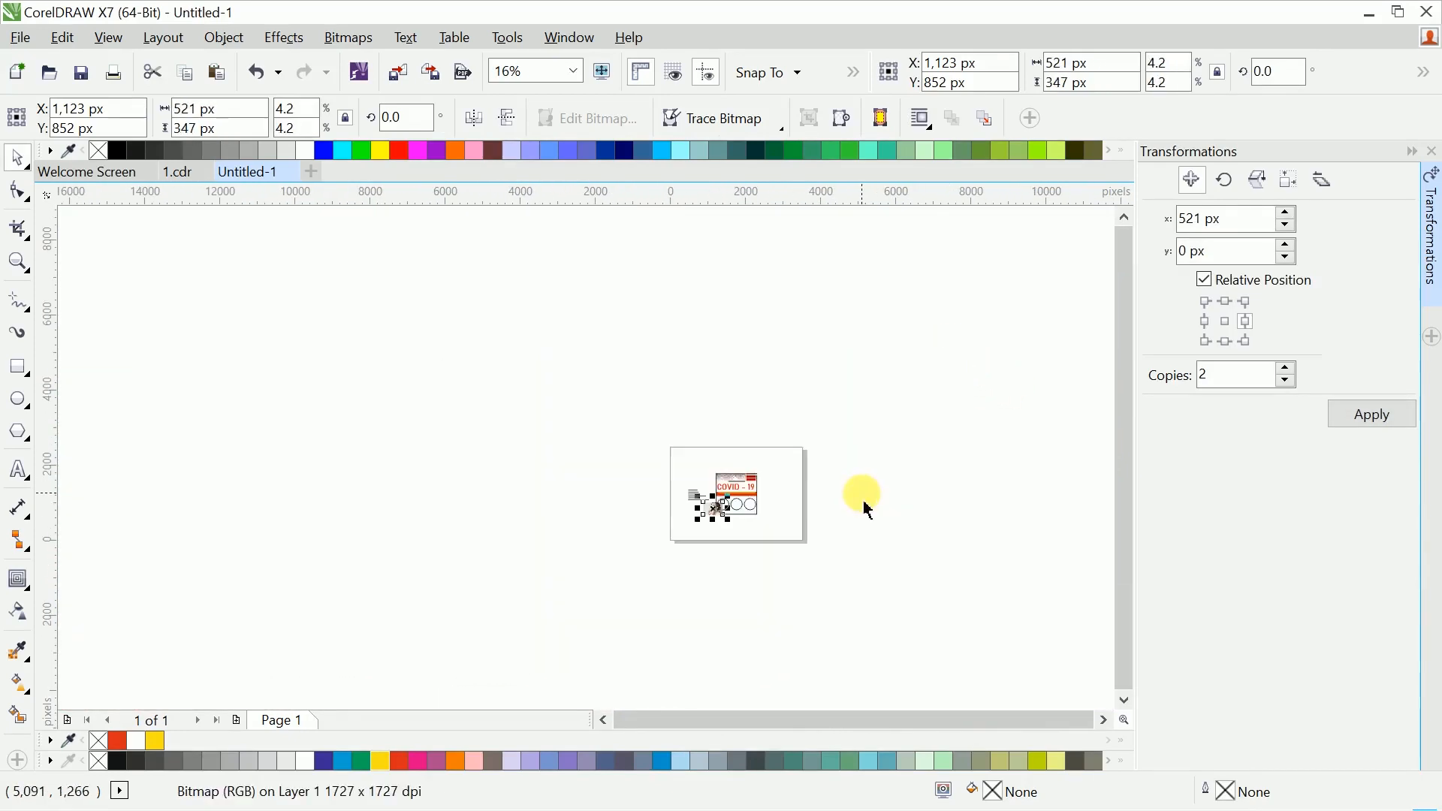
scroll(700, 514, up, 4)
drag(854, 455, 232, 505)
Step: PowerClip the mask photo inside the first circle and make it fill the frame proportionally
right_click(308, 447)
click(378, 225)
click(588, 396)
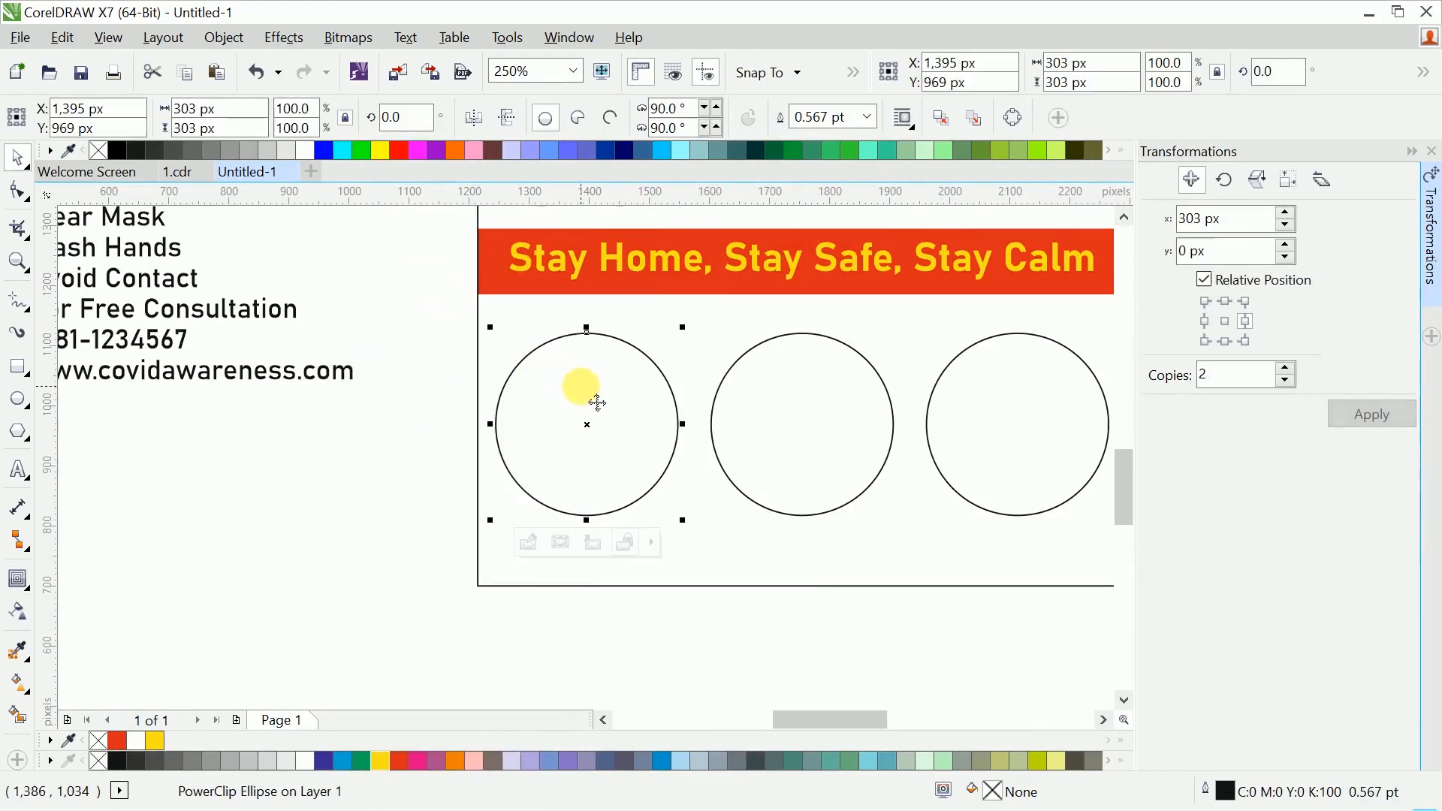
right_click(631, 411)
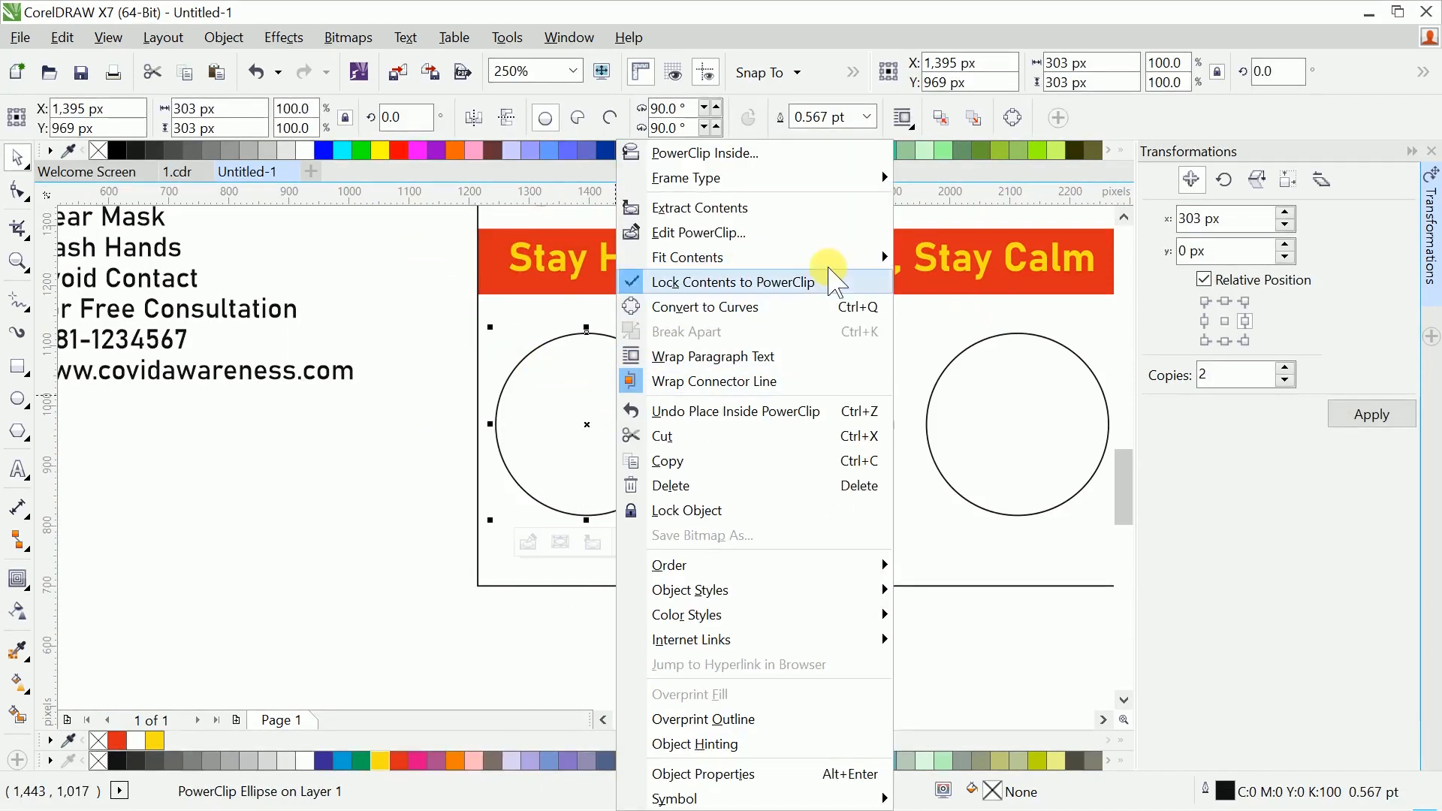
mouse_move(826, 263)
click(978, 307)
drag(779, 386, 565, 439)
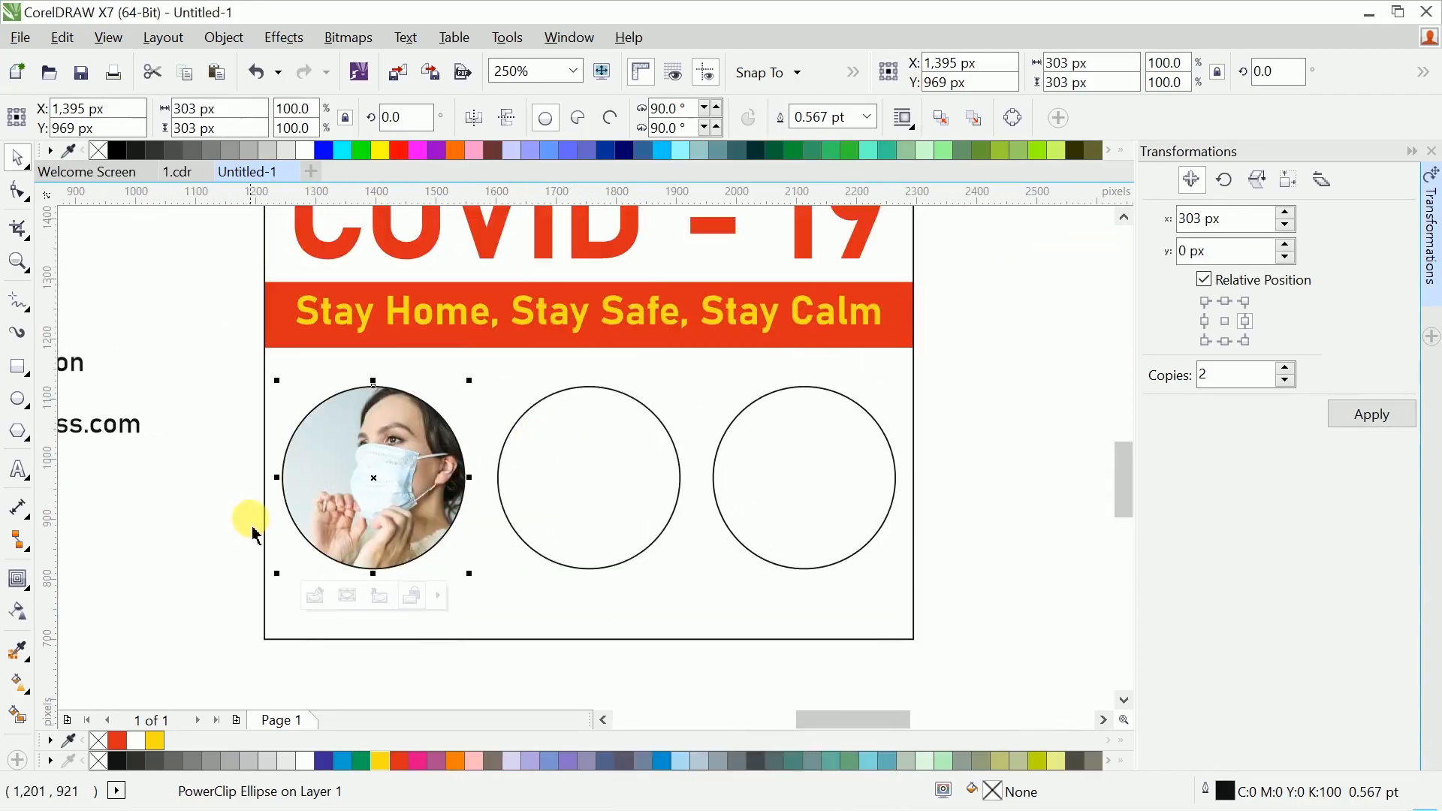
Step: Import the hand-washing photo from the Stock photo folder in File Explorer, scale it down and place it beside the post
click(248, 529)
key(alt+Tab)
click(717, 675)
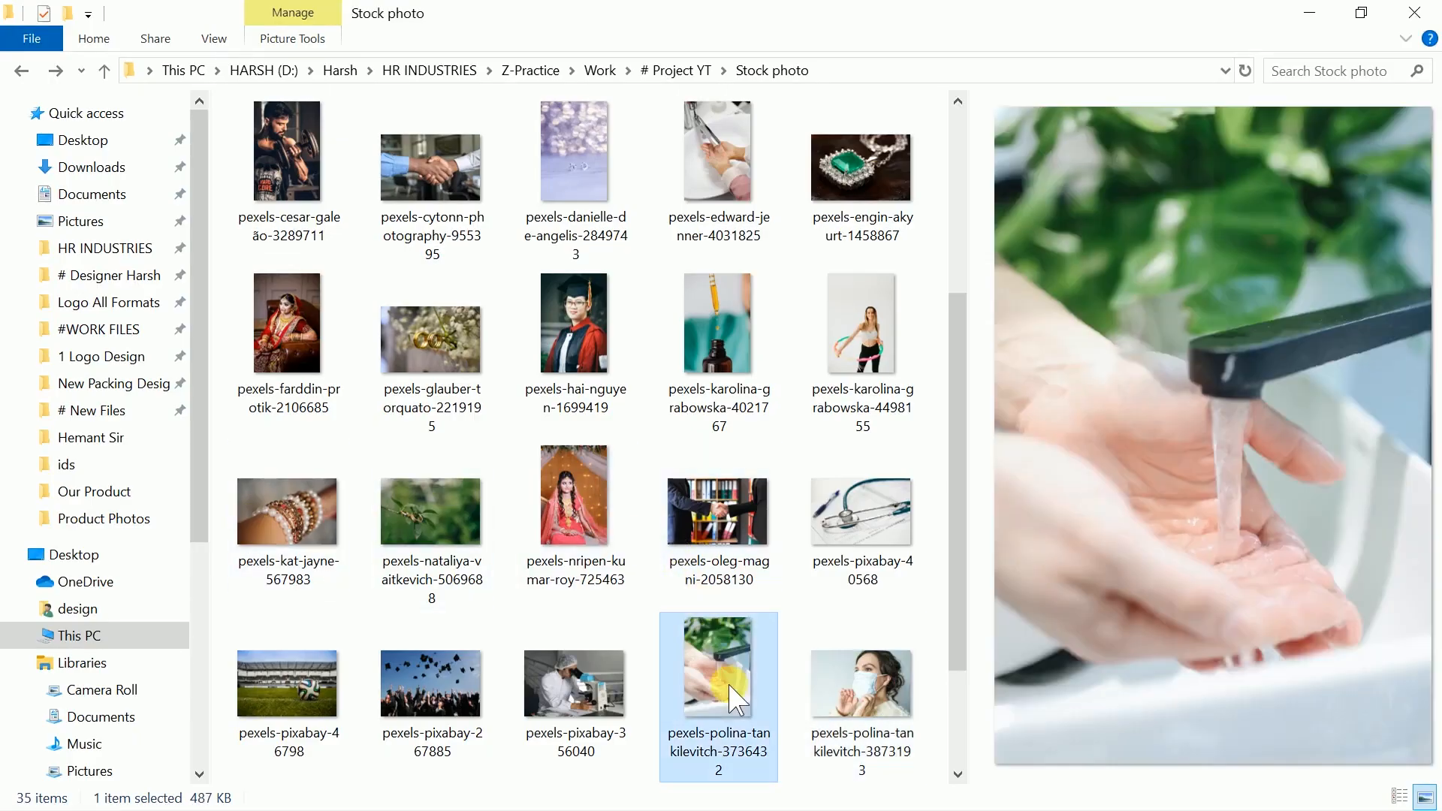
key(alt+Tab)
drag(717, 675, 944, 510)
scroll(763, 508, down, 2)
scroll(749, 525, down, 1)
scroll(812, 425, down, 1)
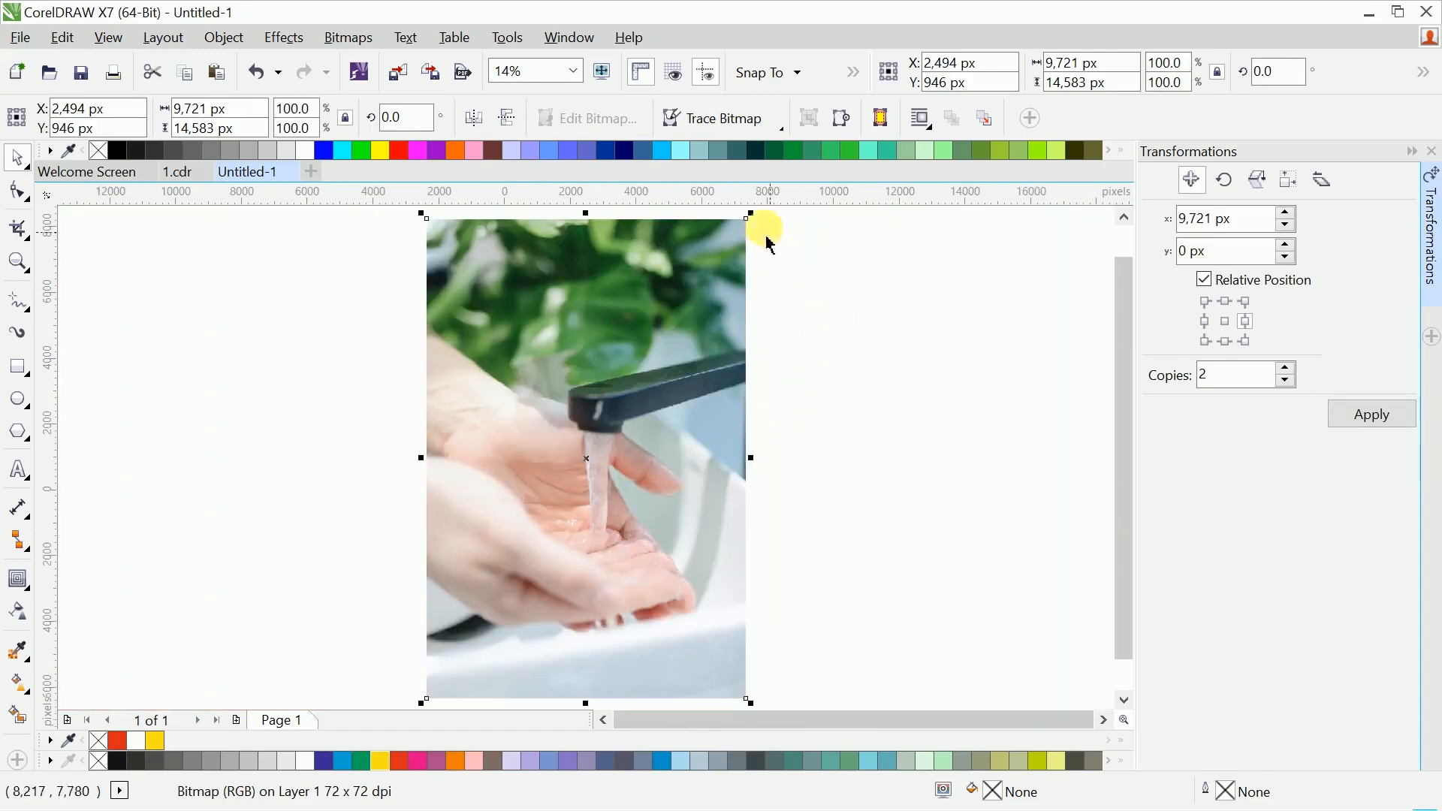
drag(754, 223, 947, 418)
key(shift+F2)
scroll(672, 460, down, 1)
drag(923, 418, 978, 367)
Step: PowerClip the hand-washing photo inside the middle circle and make it fill the frame proportionally
right_click(1001, 309)
click(1059, 228)
click(721, 409)
right_click(720, 398)
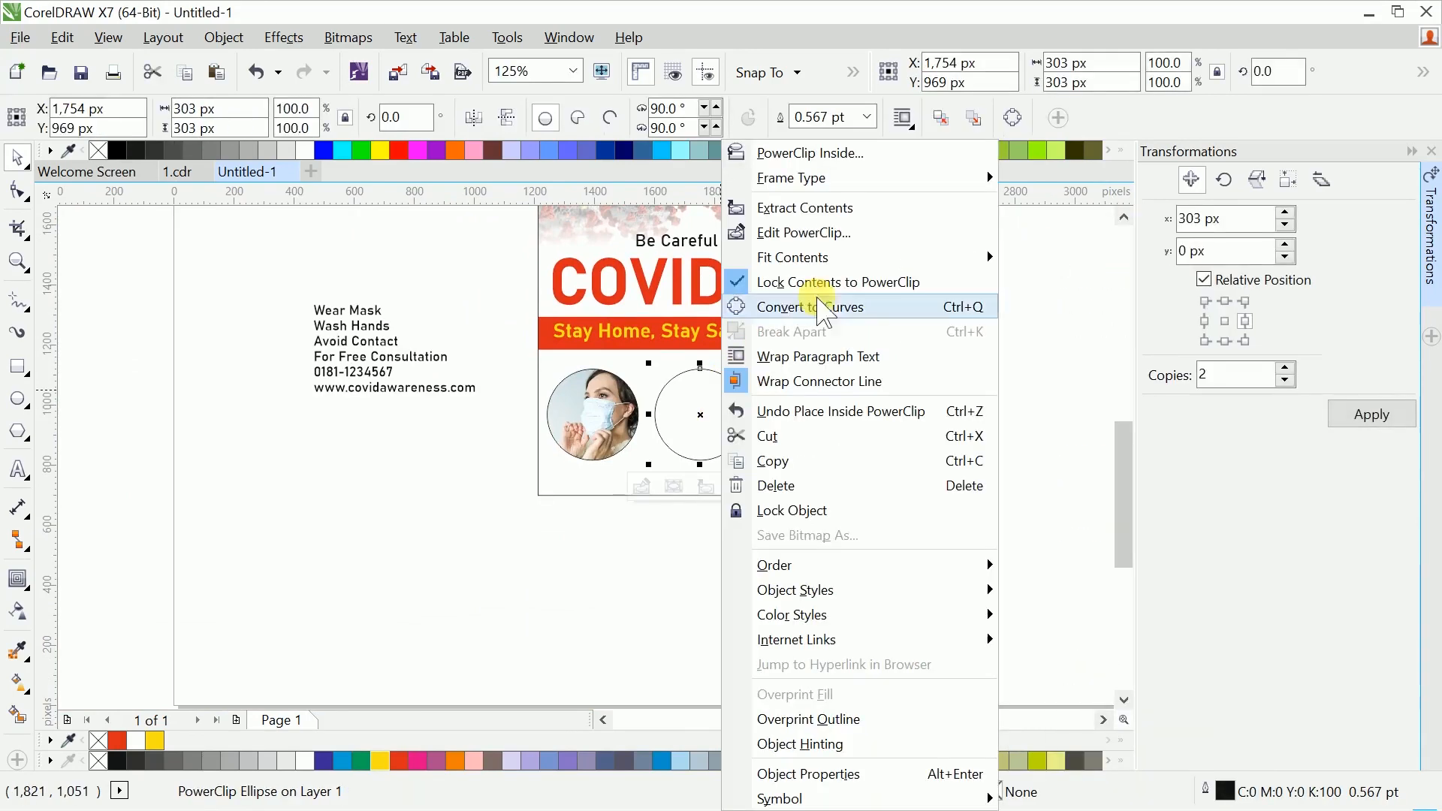
mouse_move(846, 259)
click(1062, 309)
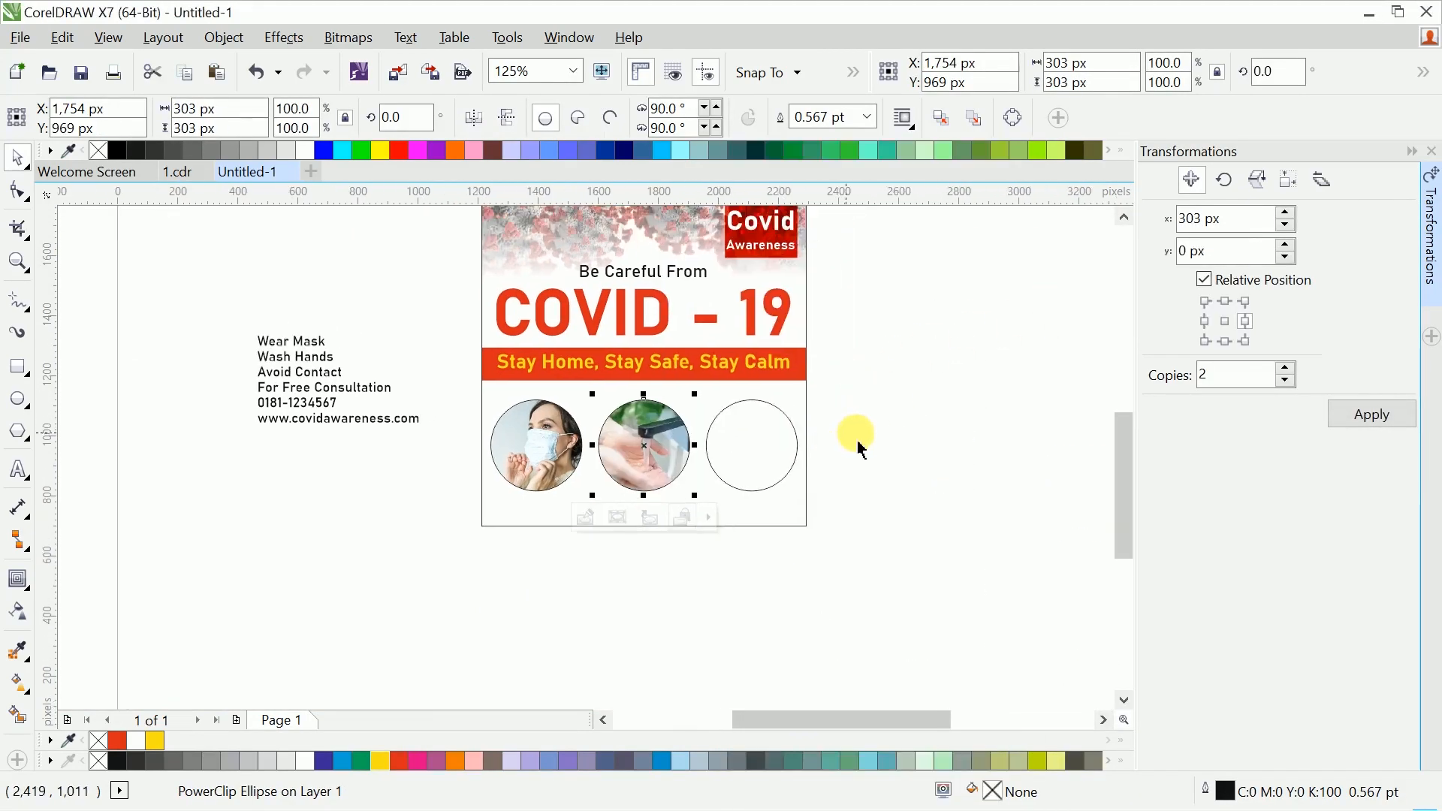
Step: Import the office handshake photo from the Stock photo folder in File Explorer and scale it to about 1,949 by 1,299 px
click(858, 441)
key(alt+Tab)
scroll(837, 508, down, 1)
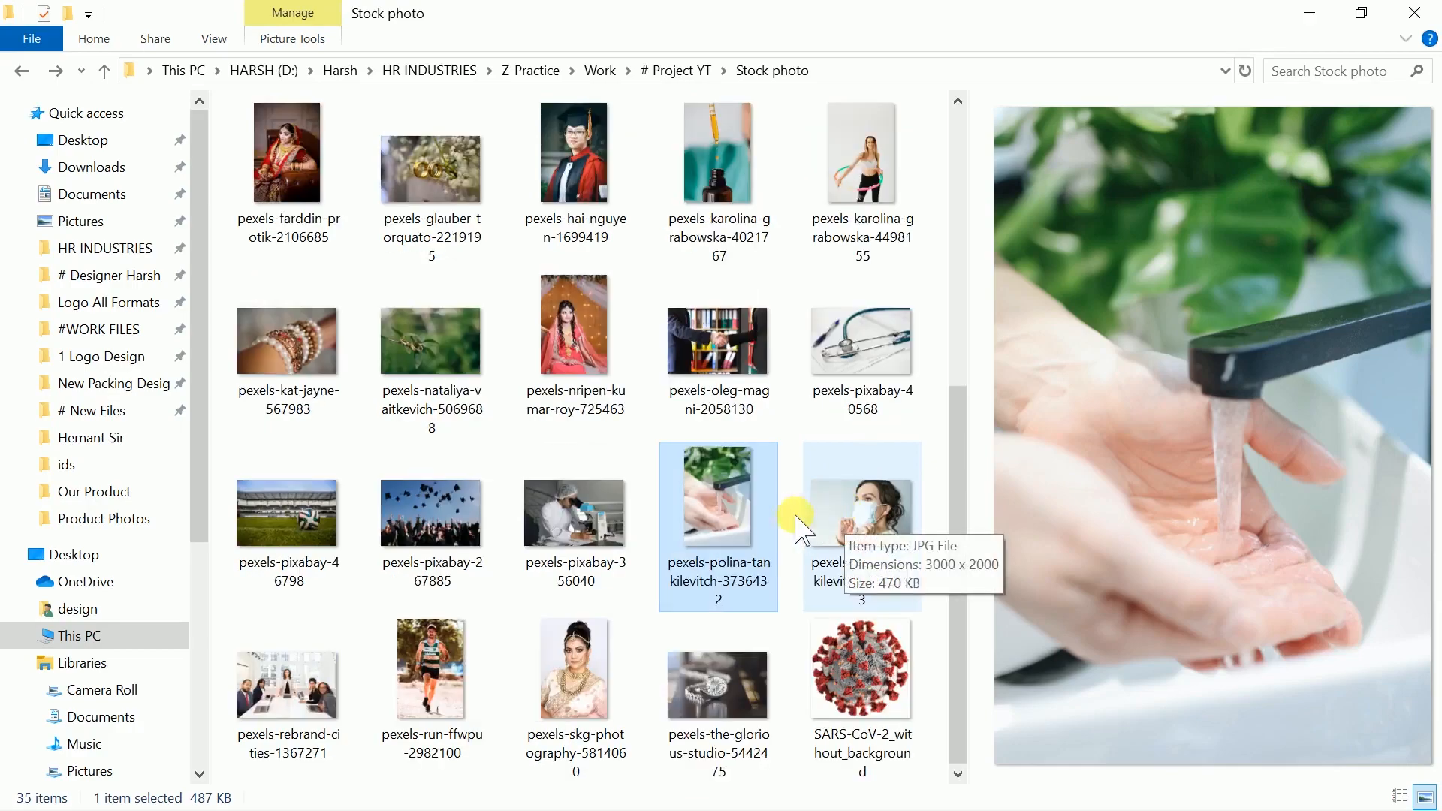
drag(734, 384, 936, 398)
key(alt+Tab)
key(shift+F2)
drag(948, 218, 772, 464)
key(shift+F2)
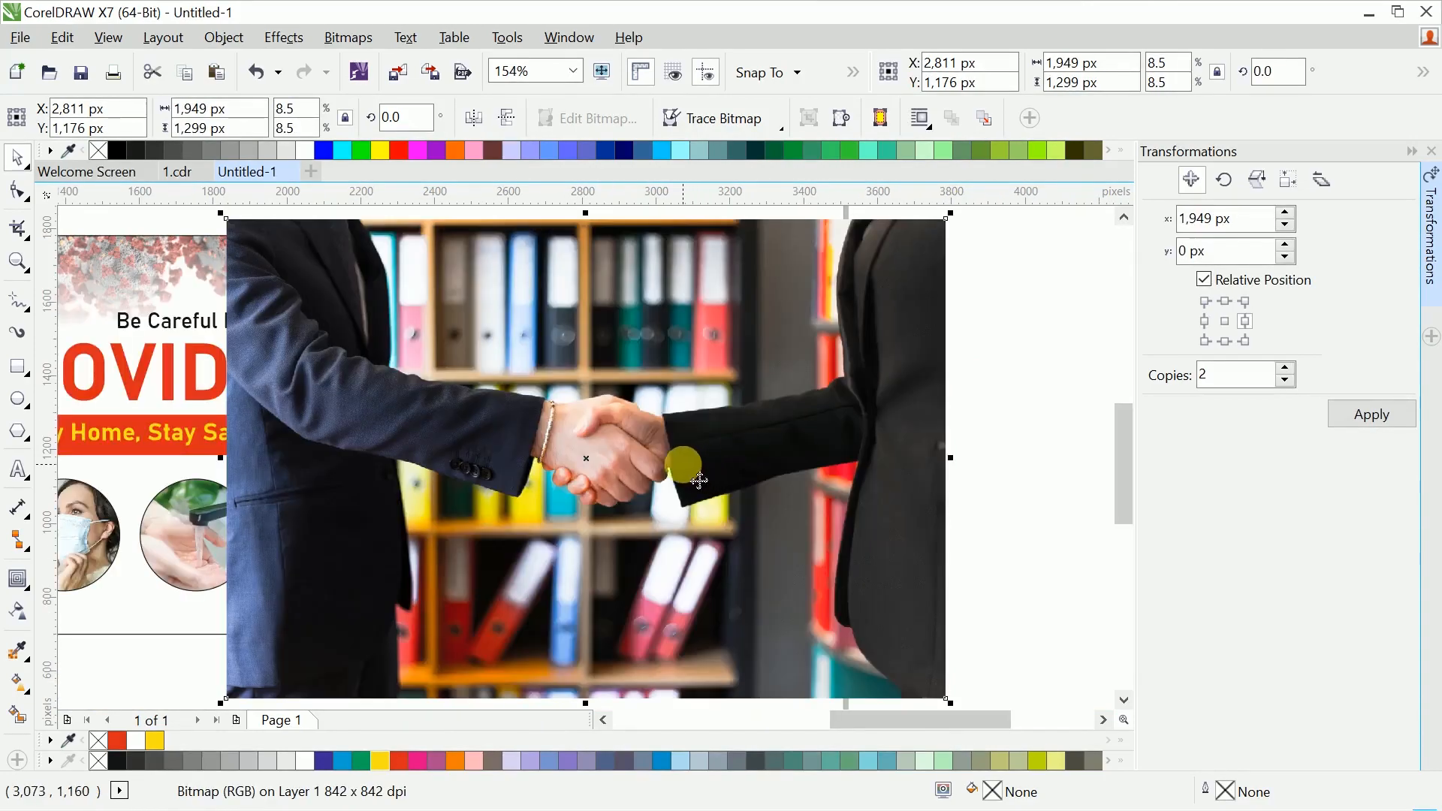
Step: Move the handshake photo clear of the post and PowerClip it inside the third circle
scroll(683, 463, down, 2)
drag(685, 461, 880, 406)
right_click(871, 372)
click(957, 227)
click(526, 500)
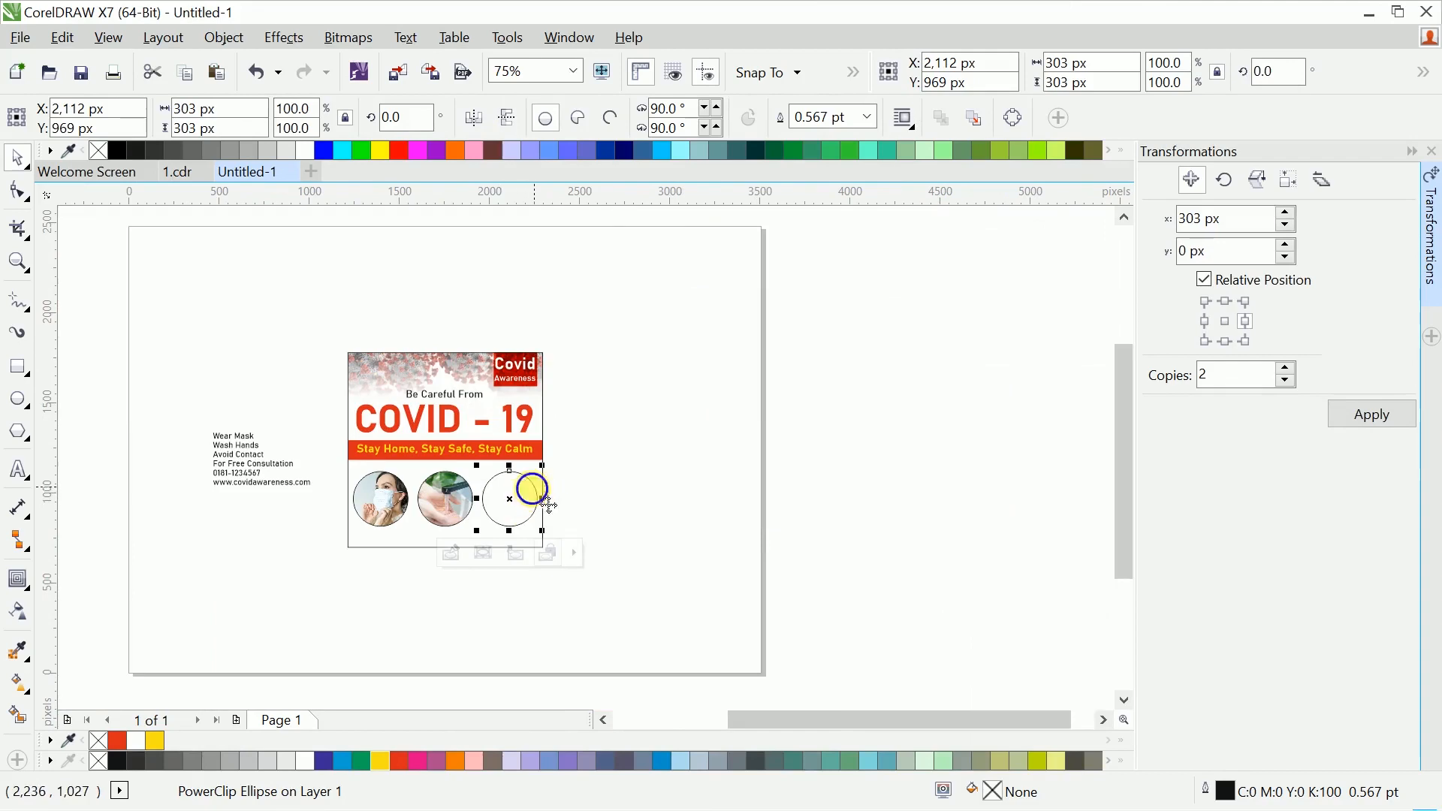
Step: Try fitting the handshake photo proportionally within the third circle
right_click(544, 502)
click(644, 278)
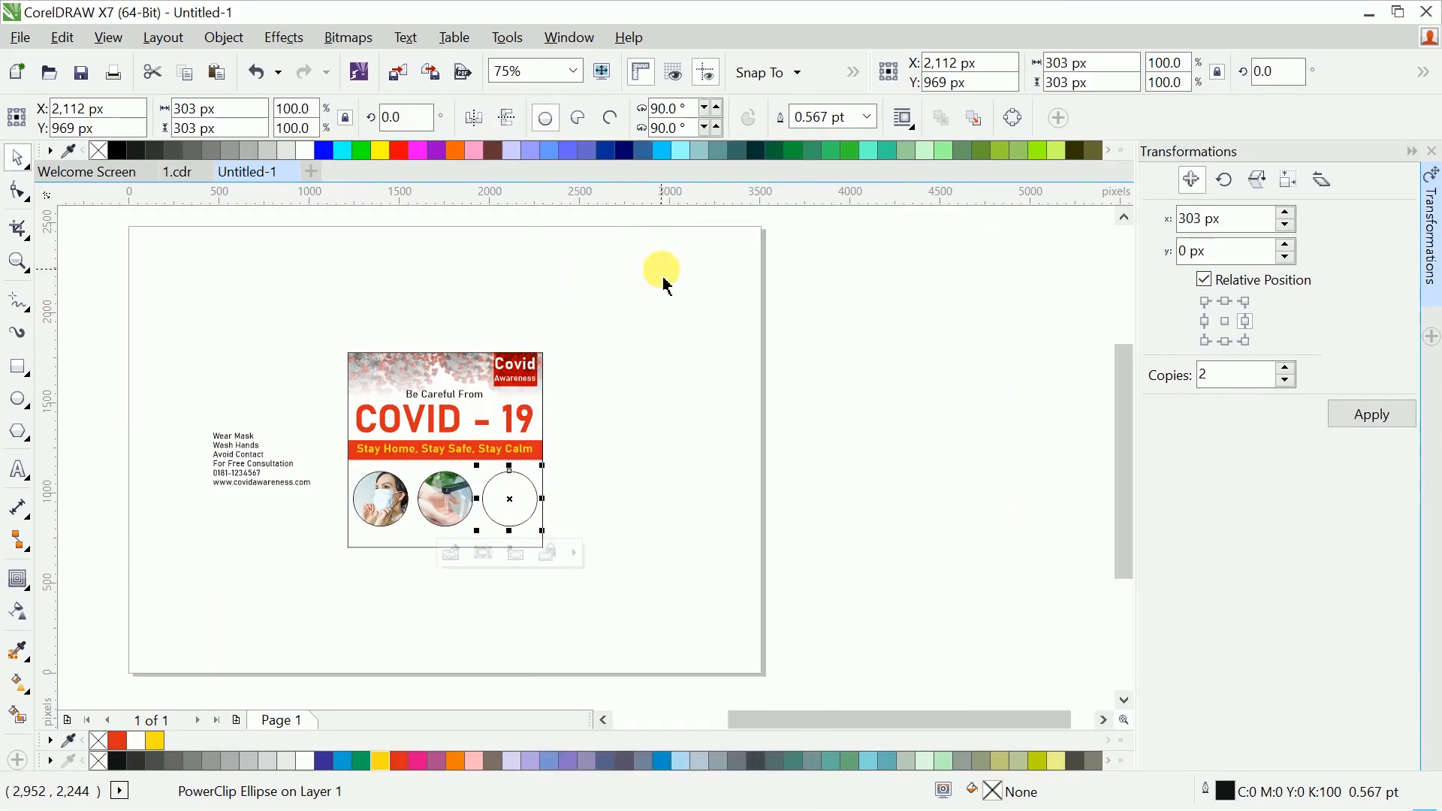
right_click(521, 477)
mouse_move(601, 256)
click(878, 304)
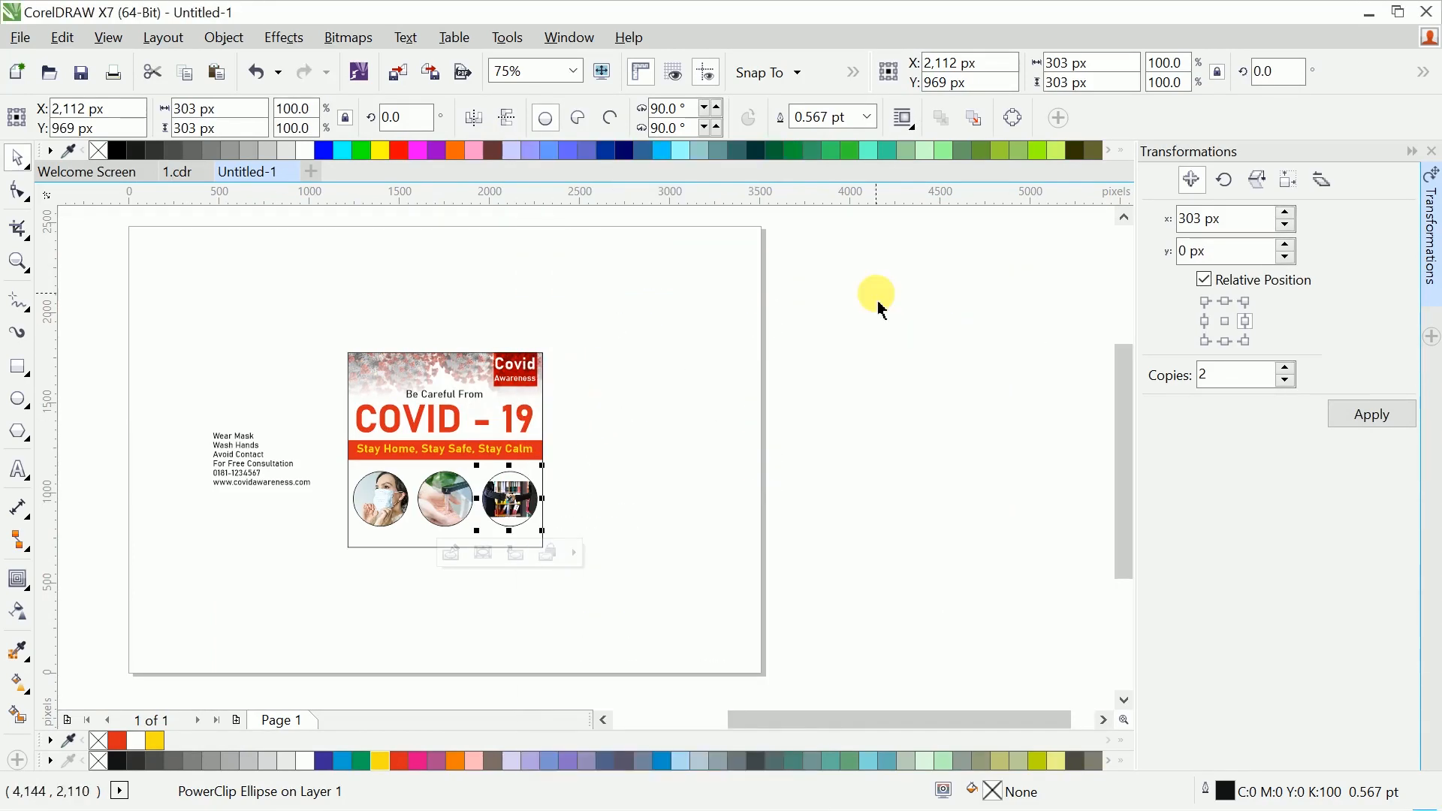
Step: Make the handshake photo fill the third circle's frame proportionally
key(shift+F2)
right_click(642, 392)
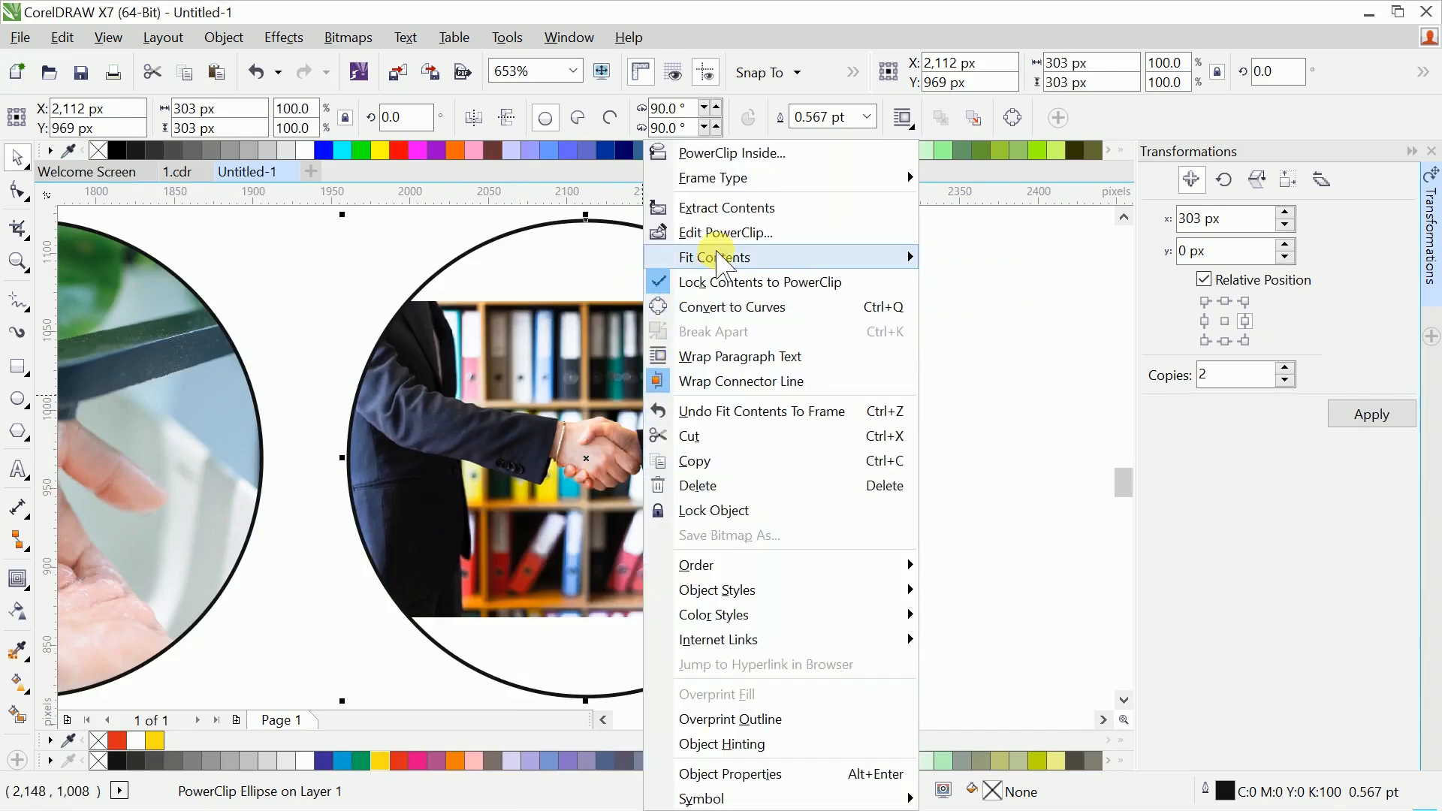
mouse_move(713, 257)
click(1015, 308)
scroll(687, 419, down, 2)
drag(675, 420, 860, 435)
click(1005, 446)
scroll(641, 458, down, 1)
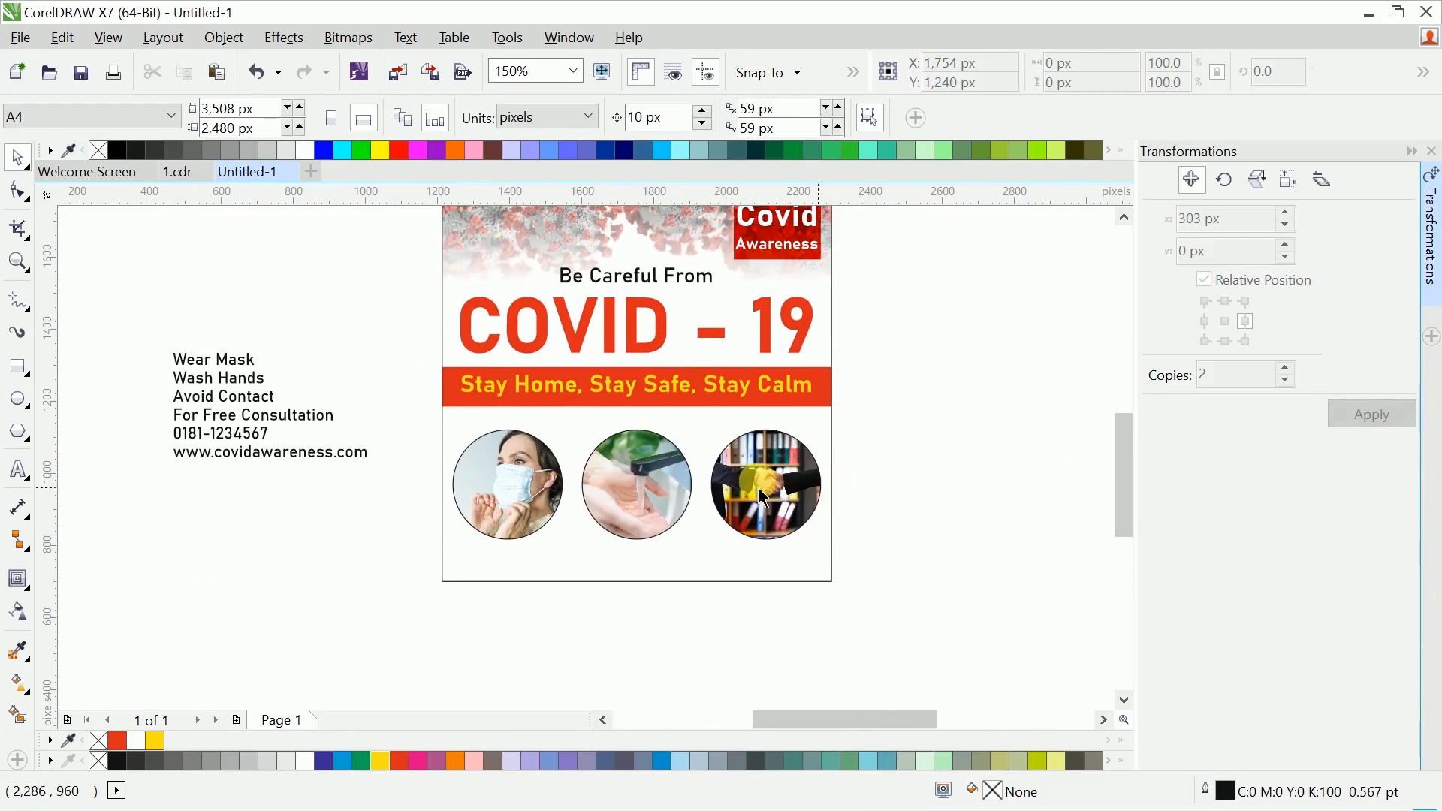
Step: Select all three photo circles and set their outline width to 2.0 pt
click(730, 482)
shift+click(663, 484)
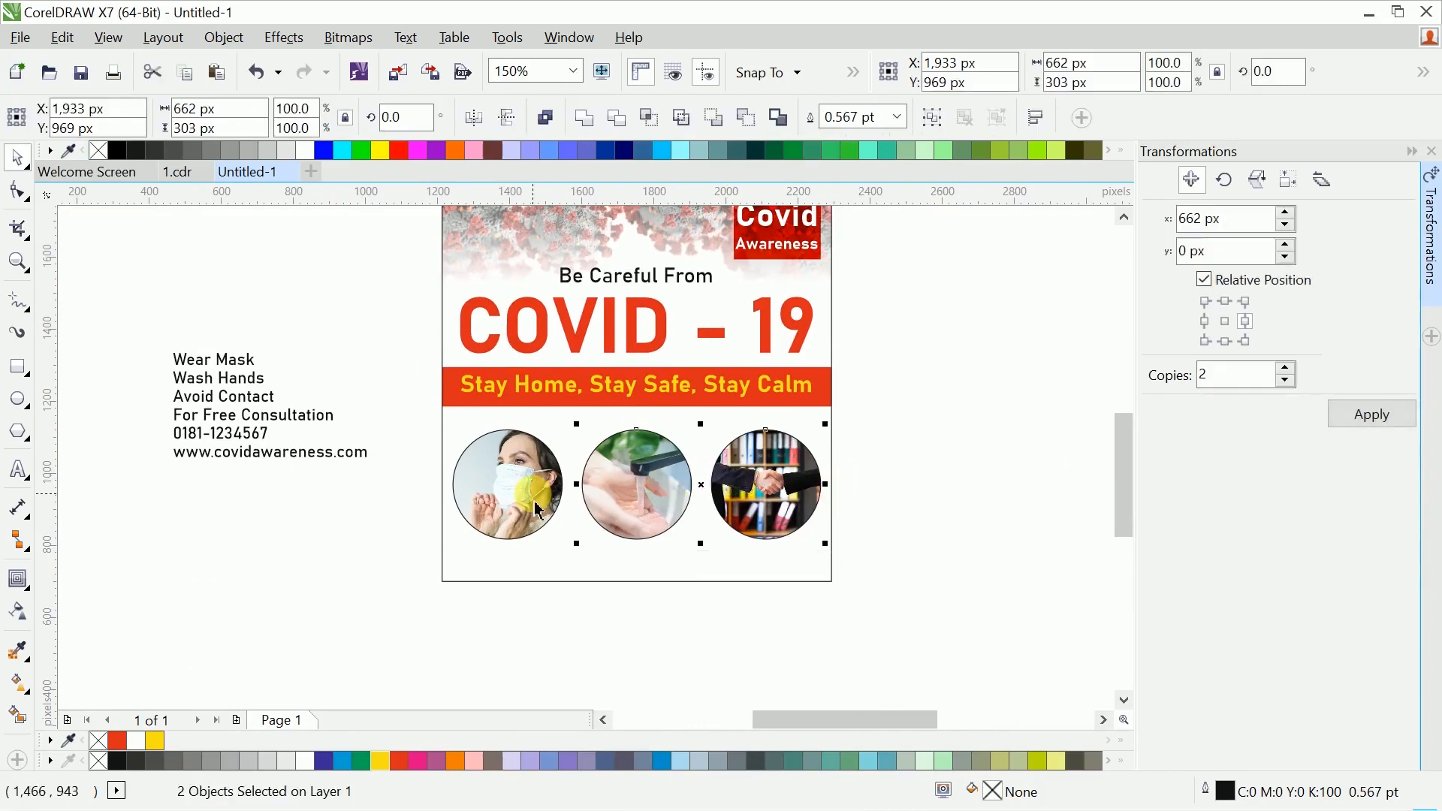
click(898, 117)
click(865, 264)
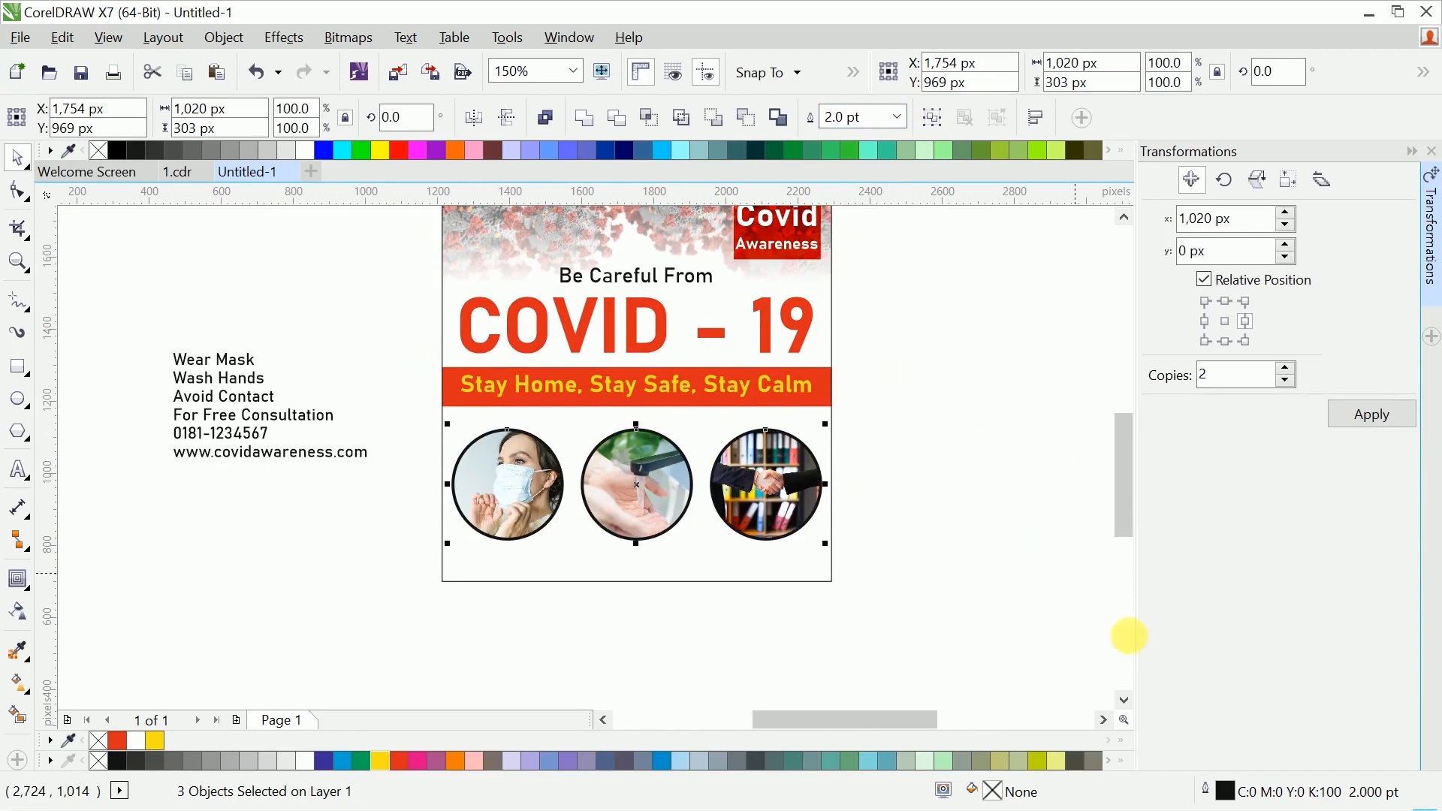
Step: Make the three circles' outlines yellow (C:0 M:0 Y:100 K:0) and set them to scale with the object
double_click(1223, 793)
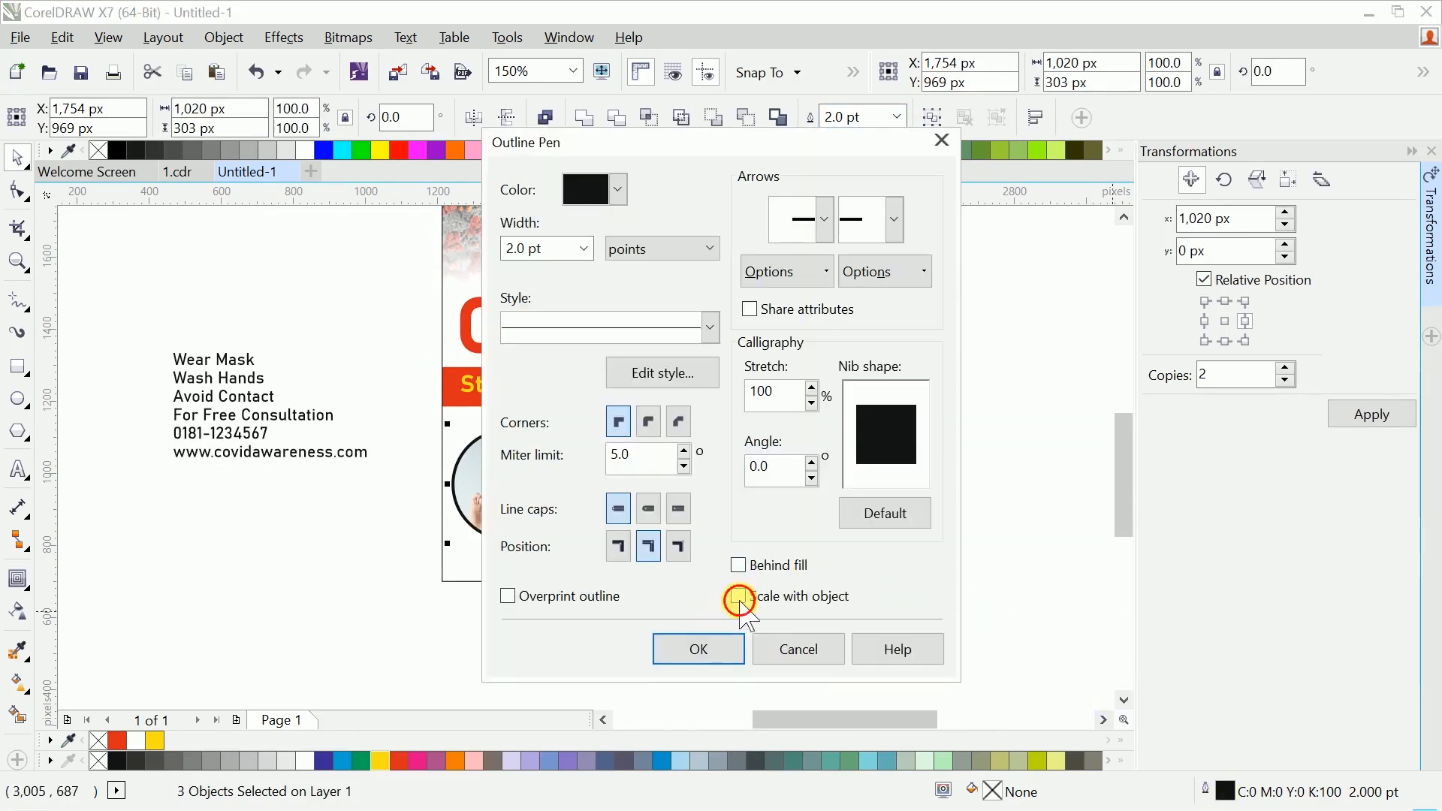
click(617, 190)
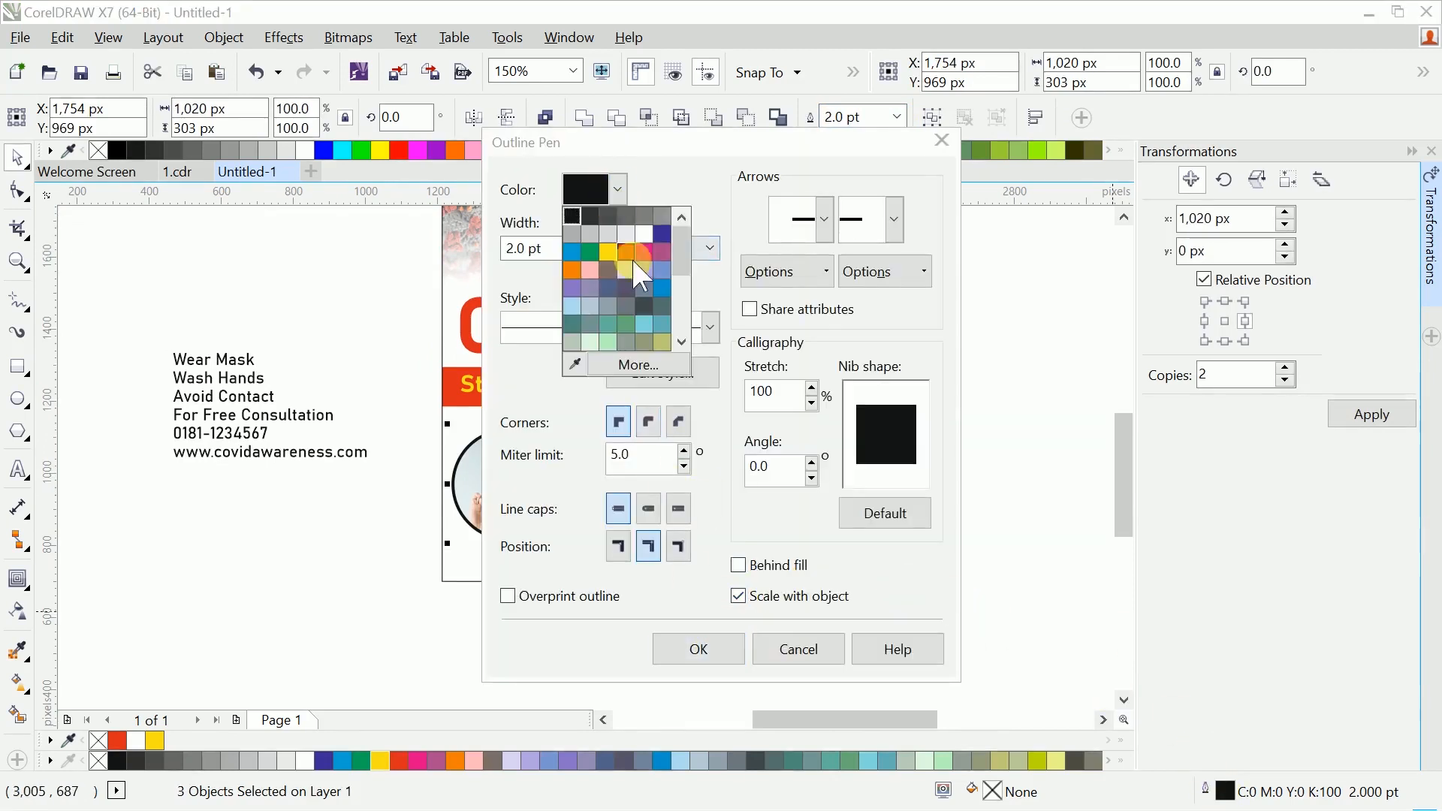
click(609, 257)
click(703, 647)
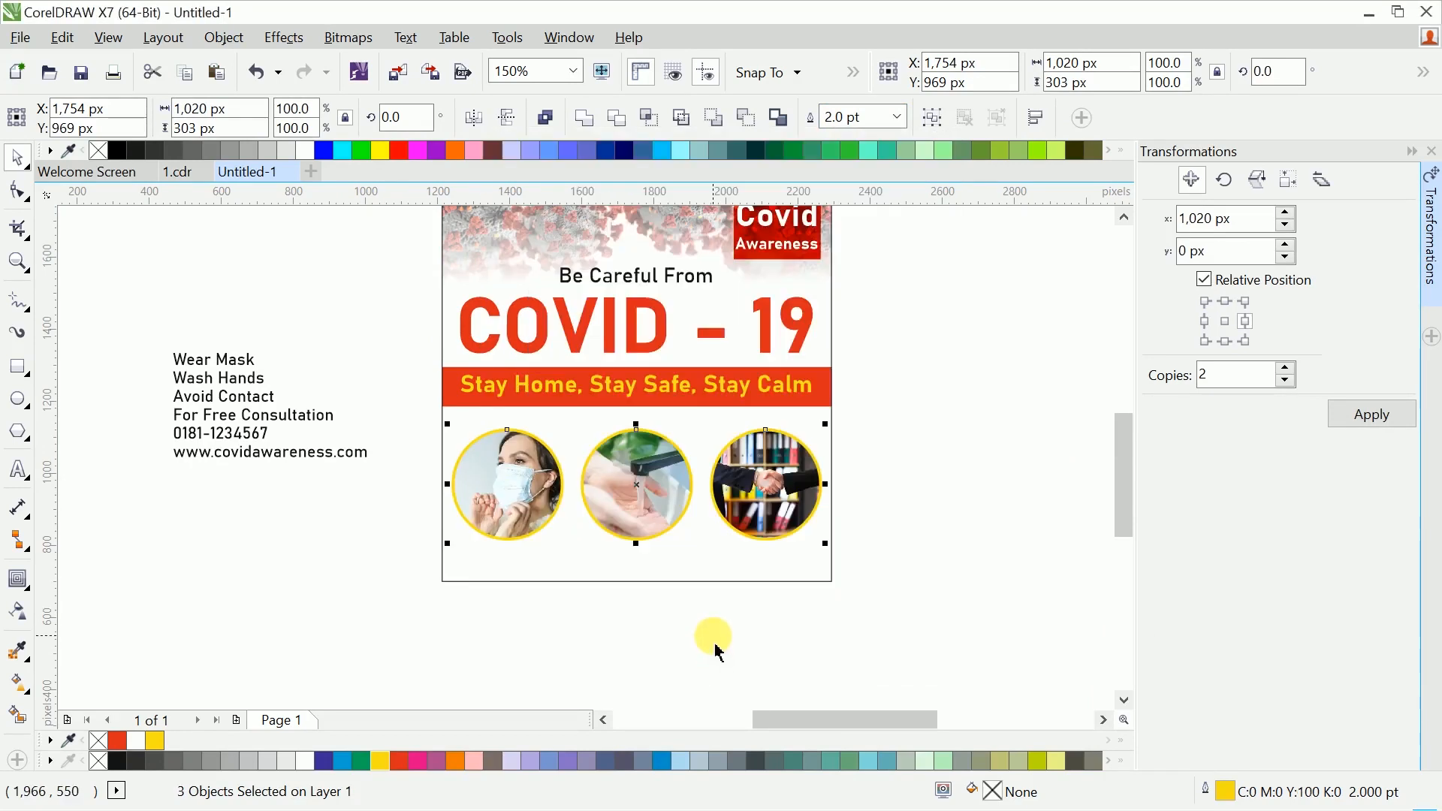
Step: Change the outline colour of the three photo circles to Deep Yellow (C:0 M:20 Y:100 K:0)
double_click(1215, 788)
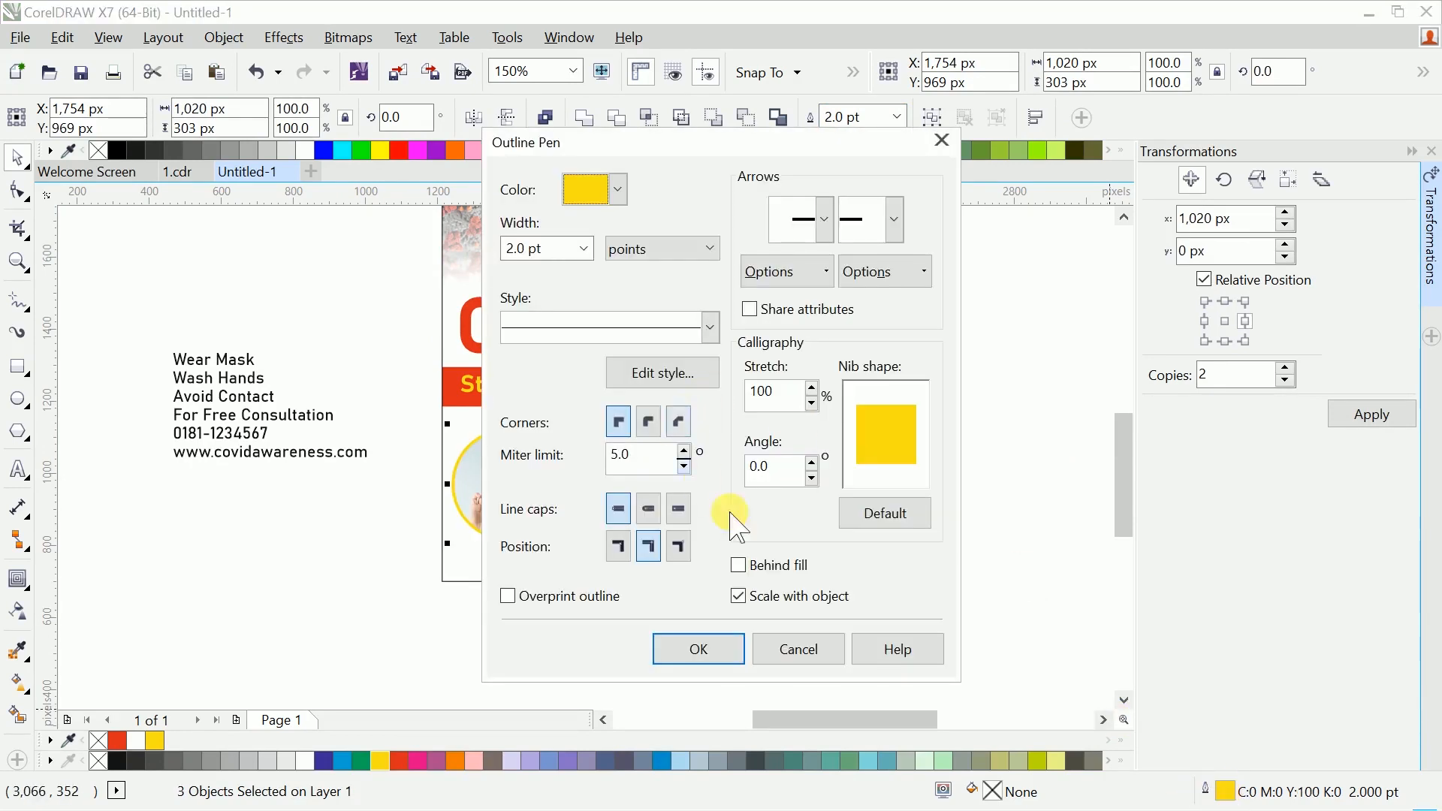
click(613, 188)
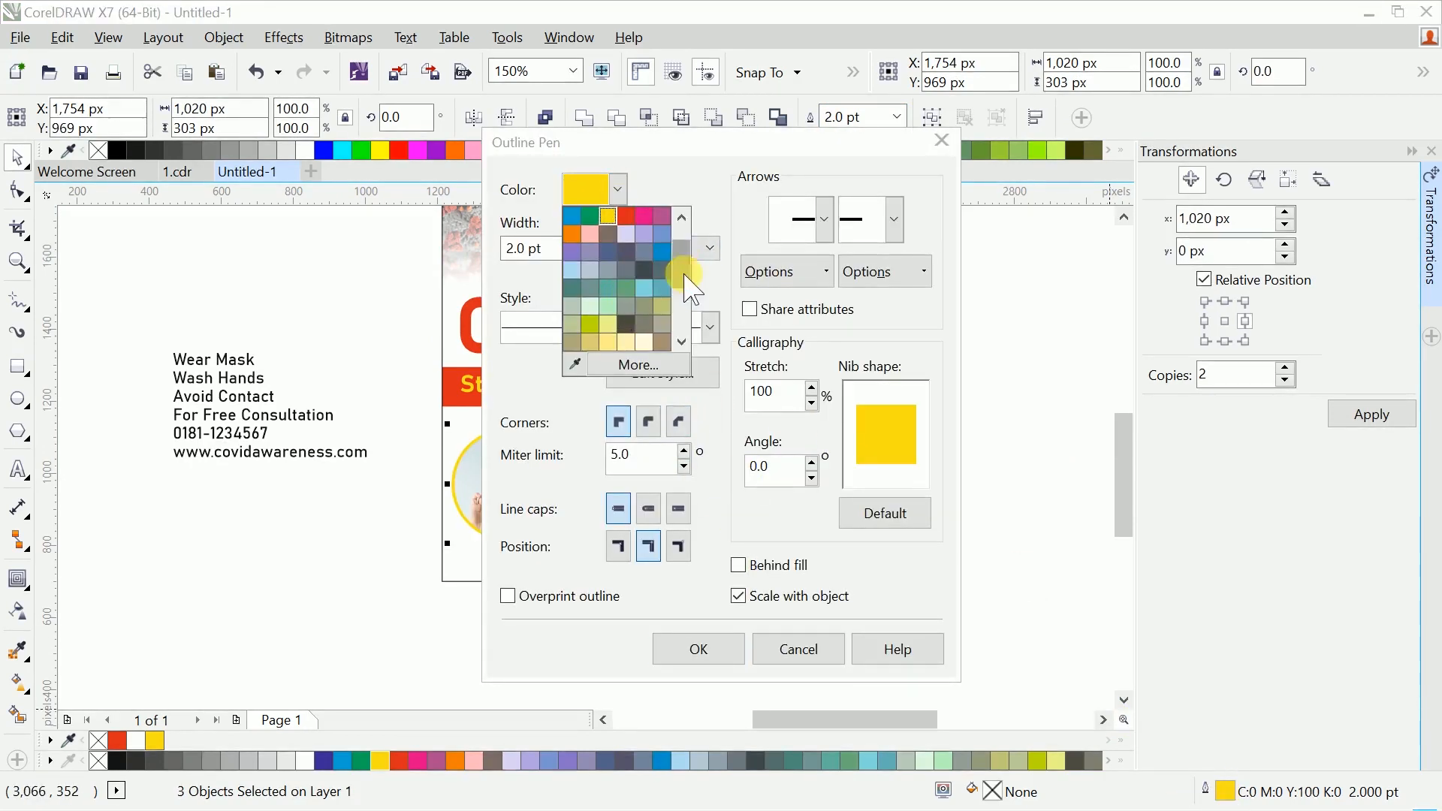
drag(685, 277, 688, 325)
click(668, 236)
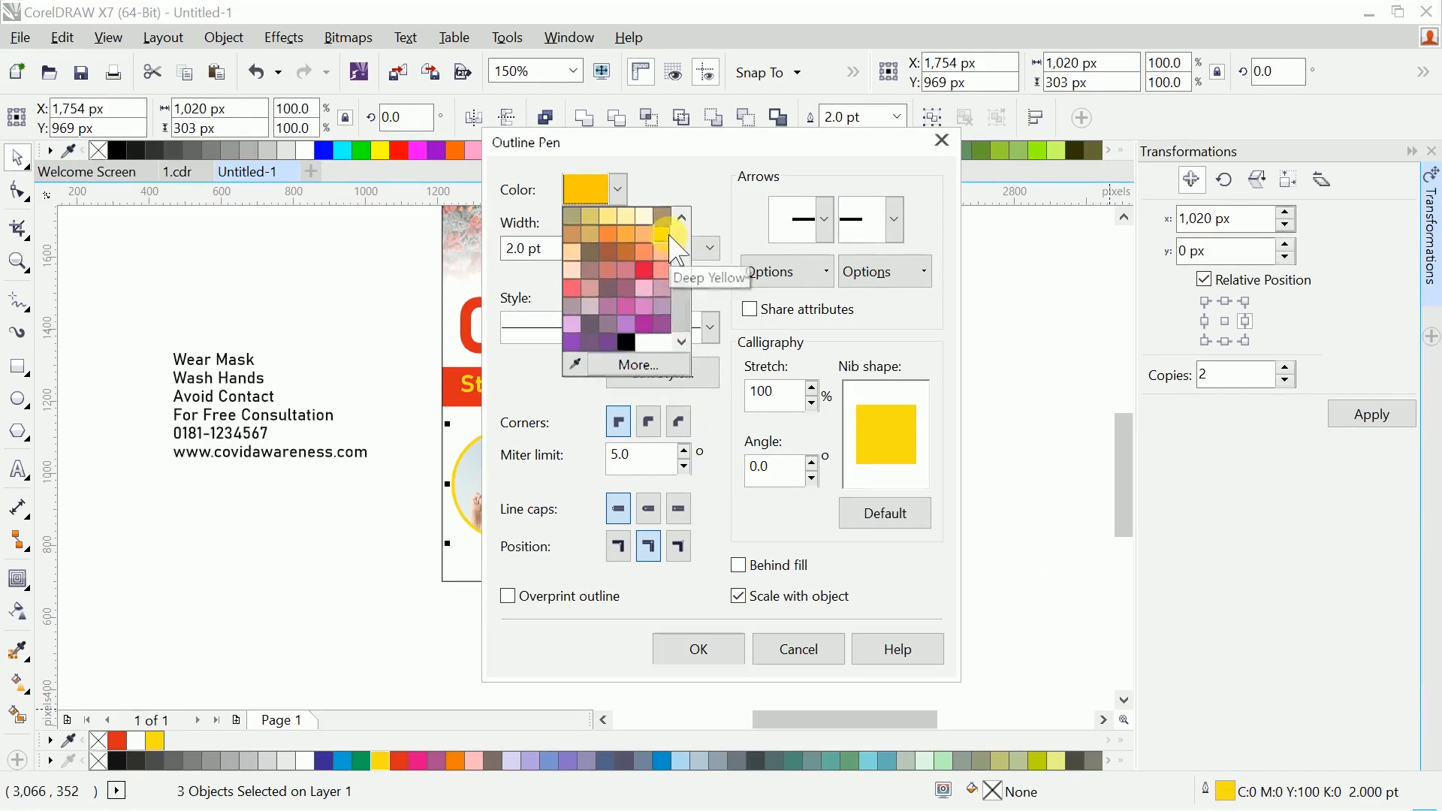
click(706, 645)
click(918, 539)
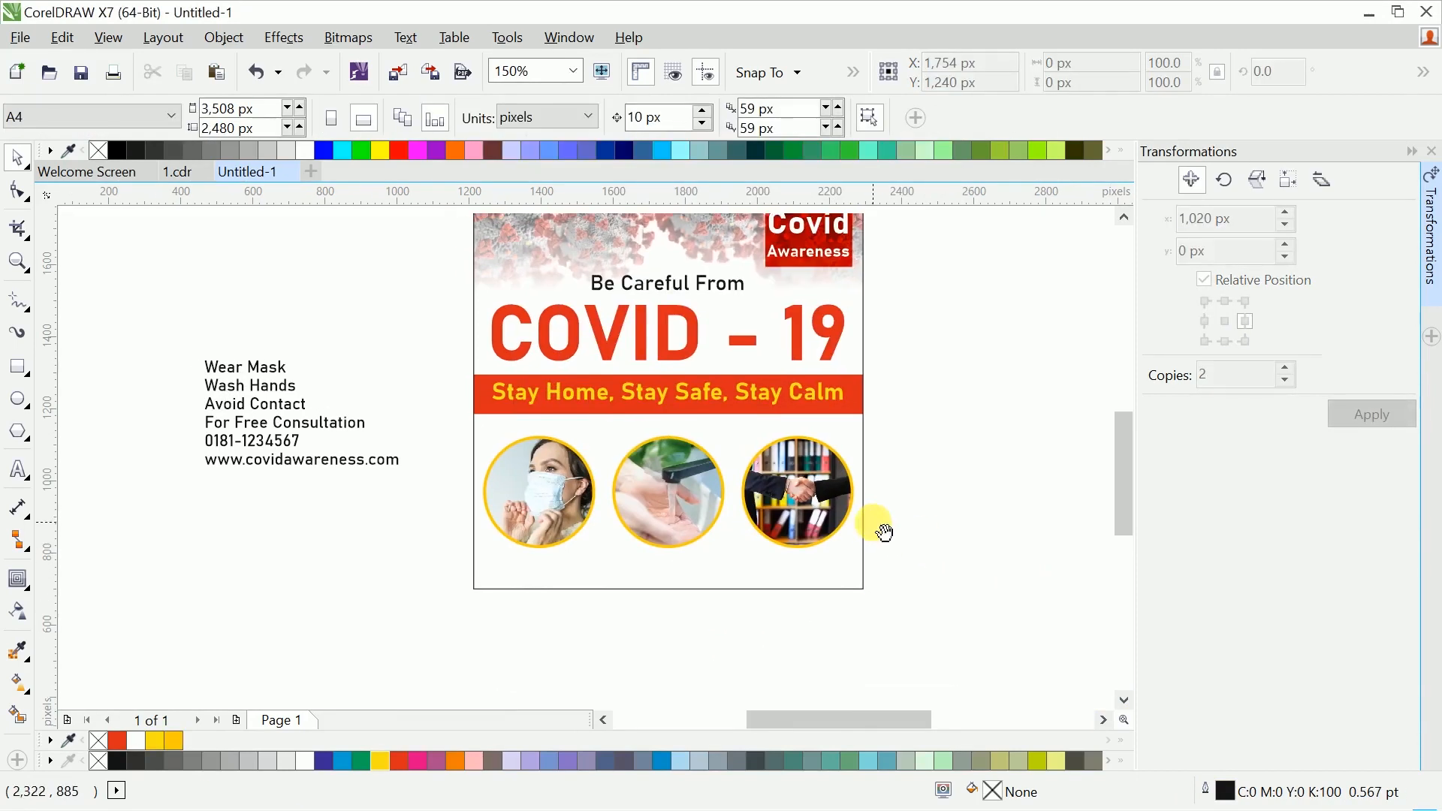
Step: Draw a small circle about 55 px in diameter outside the post, beside the mask photo
click(21, 402)
scroll(629, 503, up, 2)
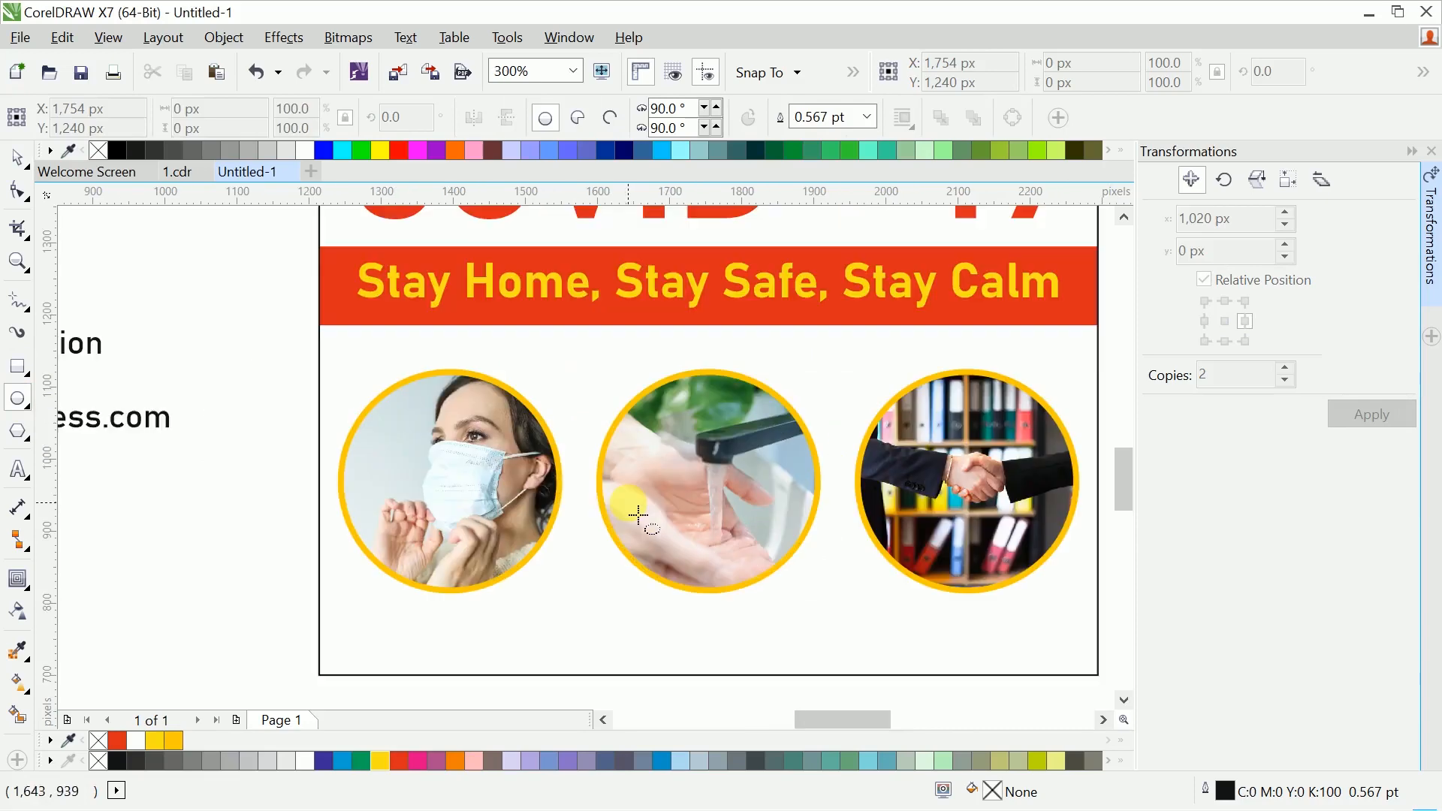
drag(265, 469, 297, 502)
key(space)
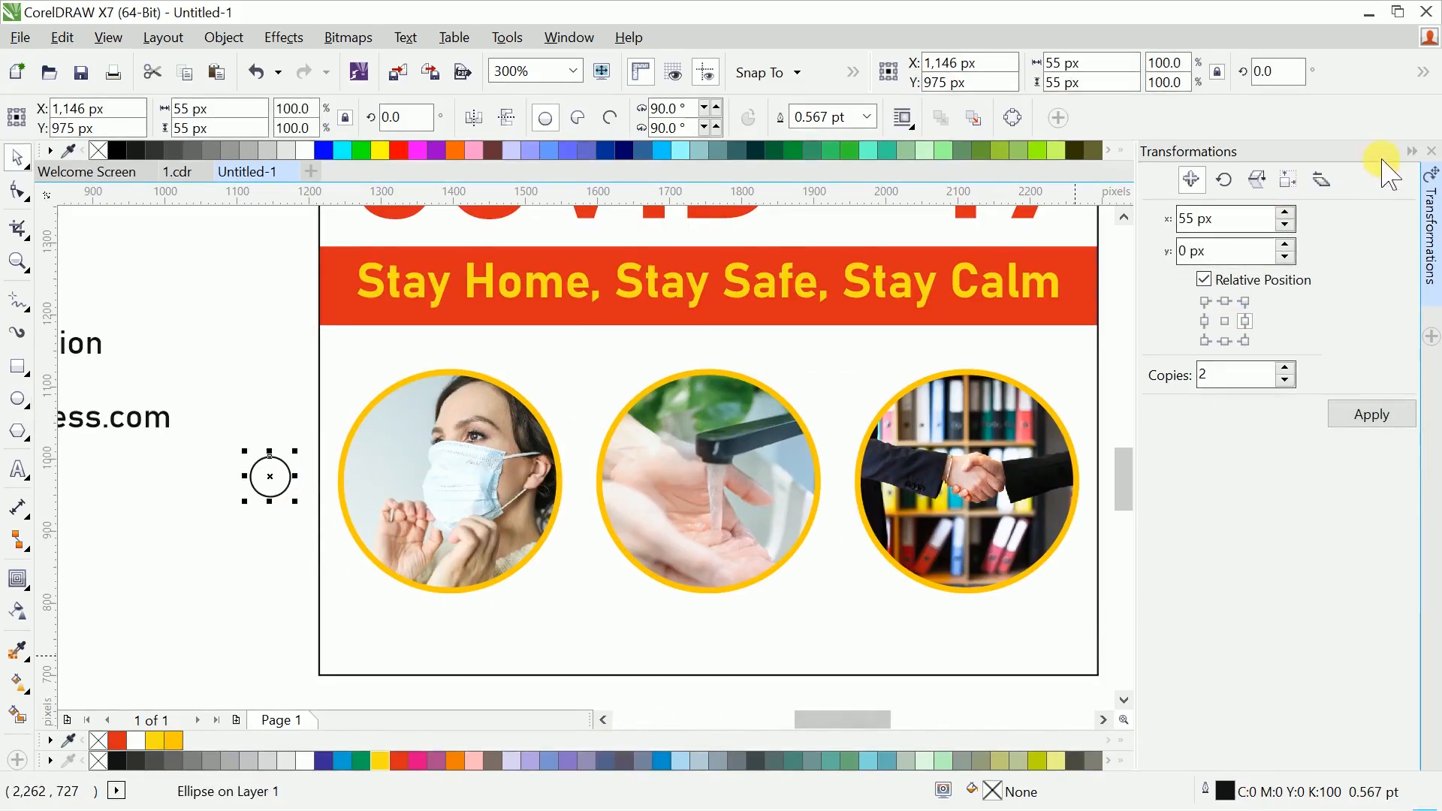
Step: Fill the small circle with deep yellow (C:0 M:20 Y:100 K:0) and set its outline to None
click(1412, 153)
click(1338, 761)
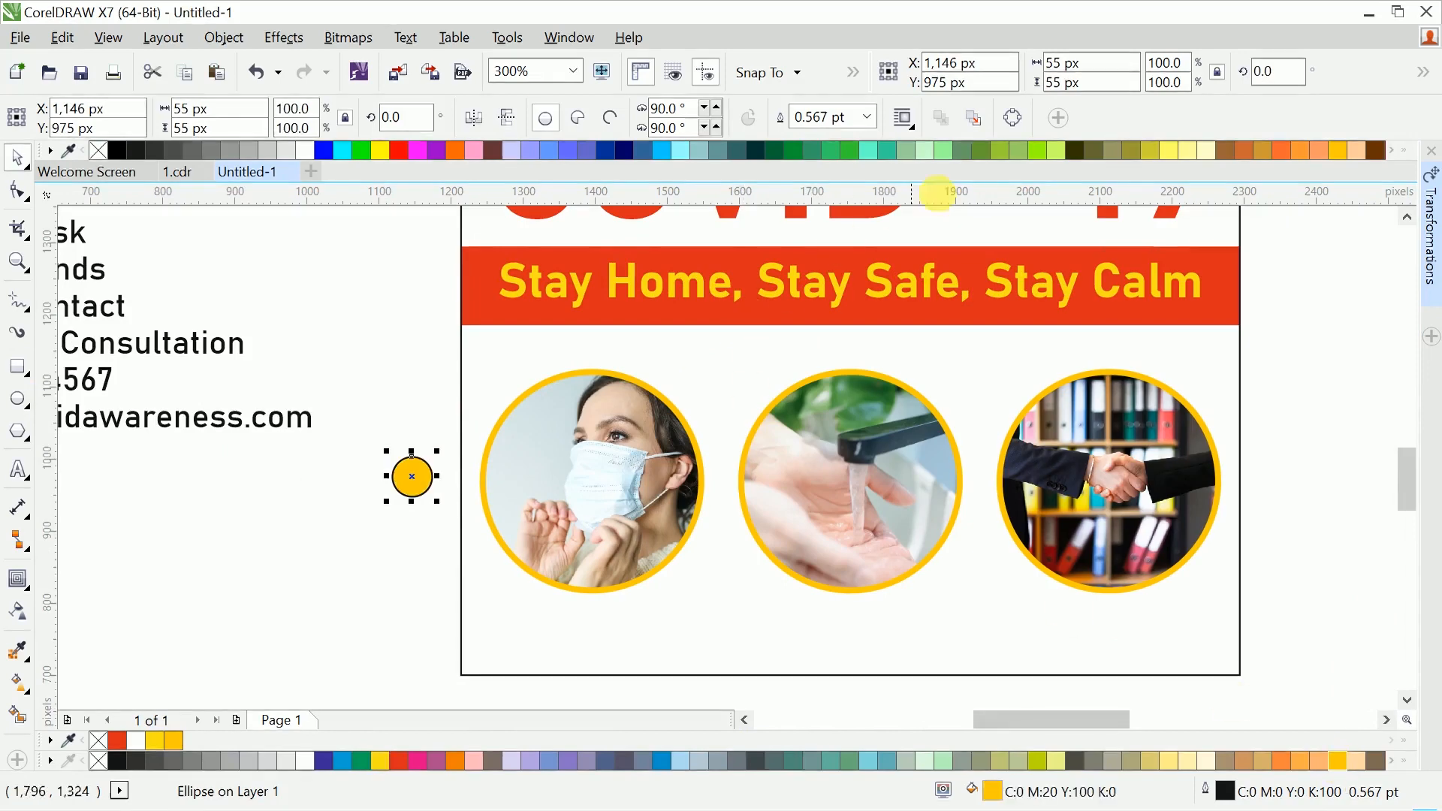
click(868, 117)
click(818, 138)
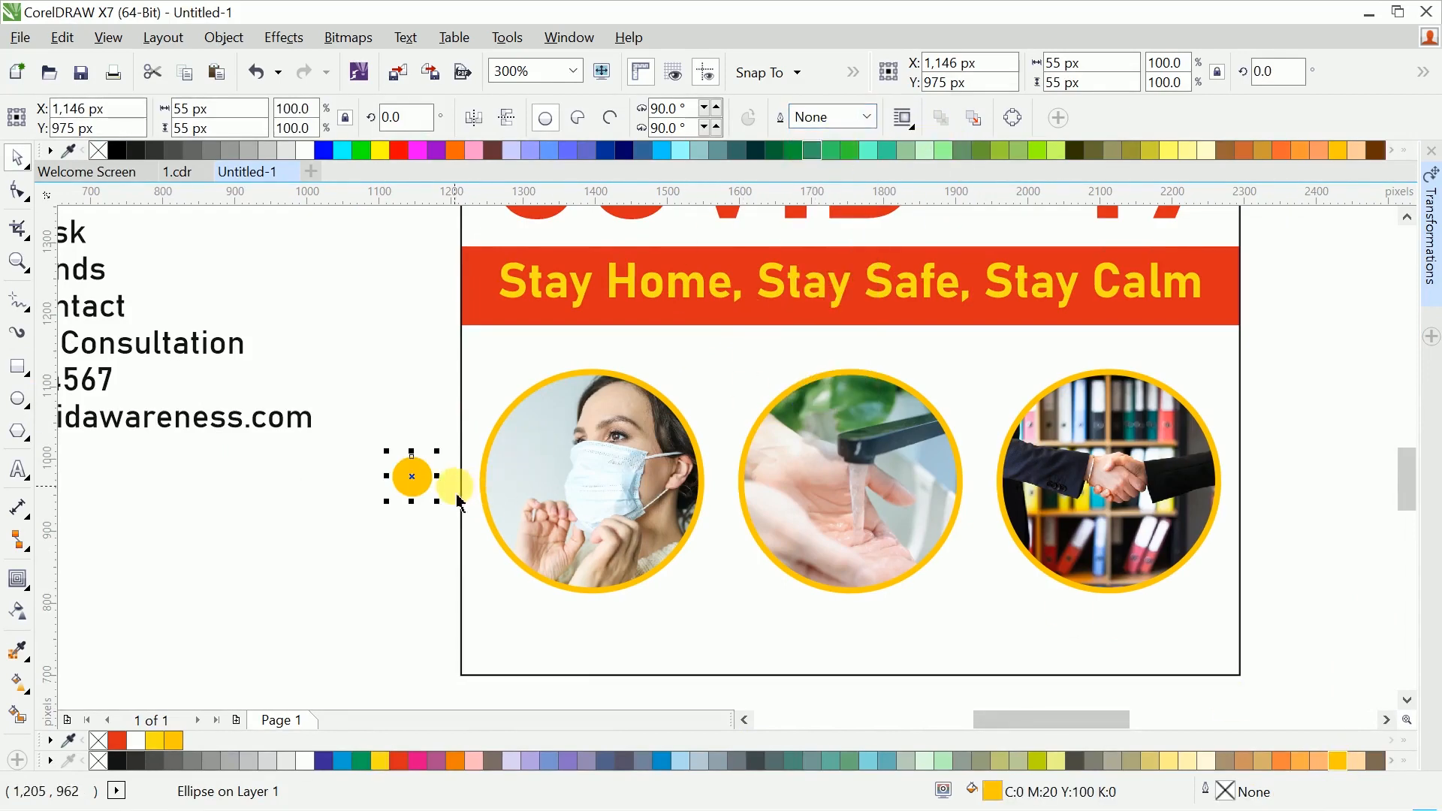
Step: Align the yellow dot with the mask photo's horizontal centreline, place it on the photo circle's left edge and copy it to the right edge
shift+click(555, 487)
click(412, 481)
scroll(411, 482, up, 1)
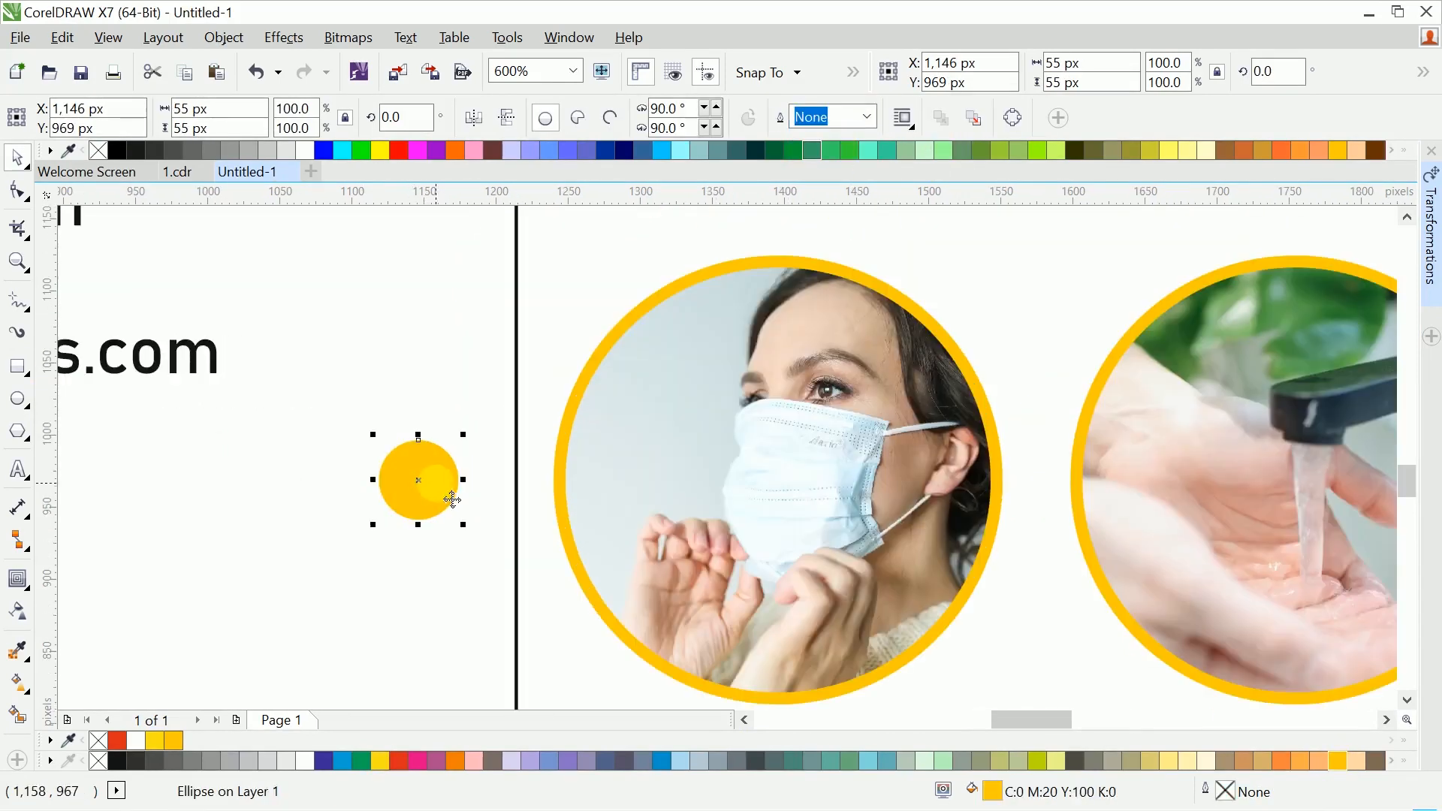
drag(437, 500, 574, 491)
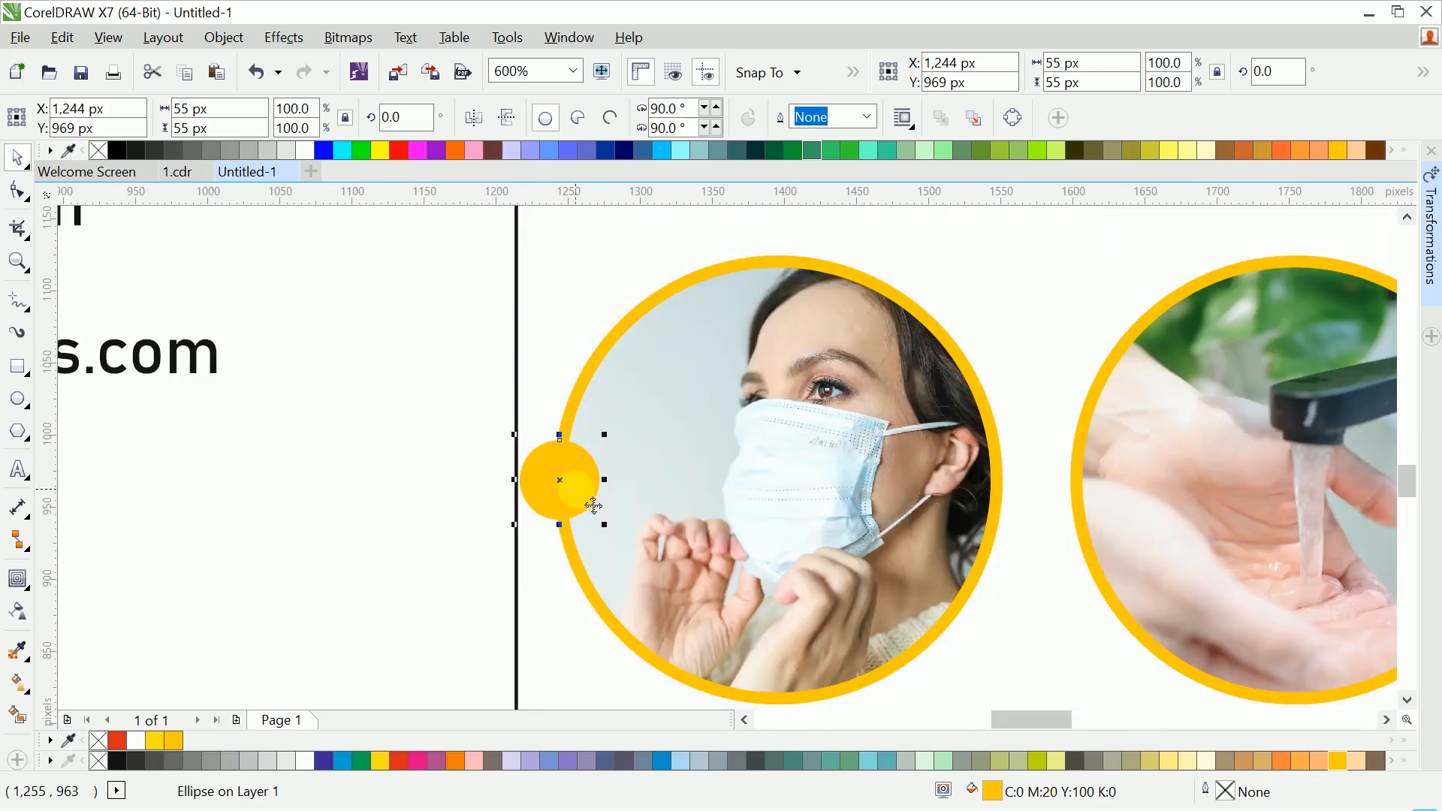
scroll(573, 492, right, 3)
drag(362, 478, 798, 479)
scroll(357, 507, right, 3)
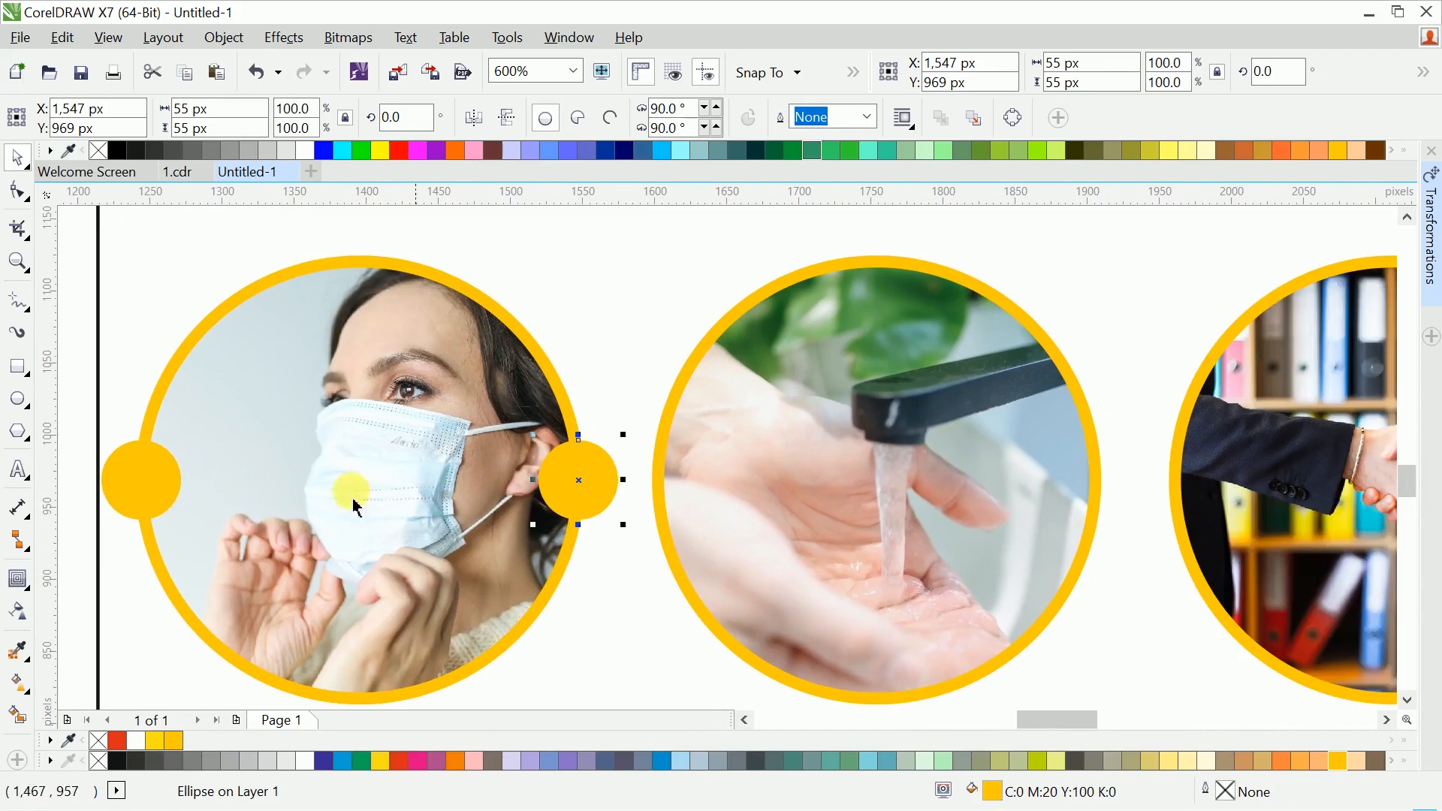
Step: Duplicate the pair of yellow dots onto the side edges of the hand-washing and handshake photo circles
shift+click(163, 503)
scroll(251, 498, down, 2)
drag(322, 503, 580, 506)
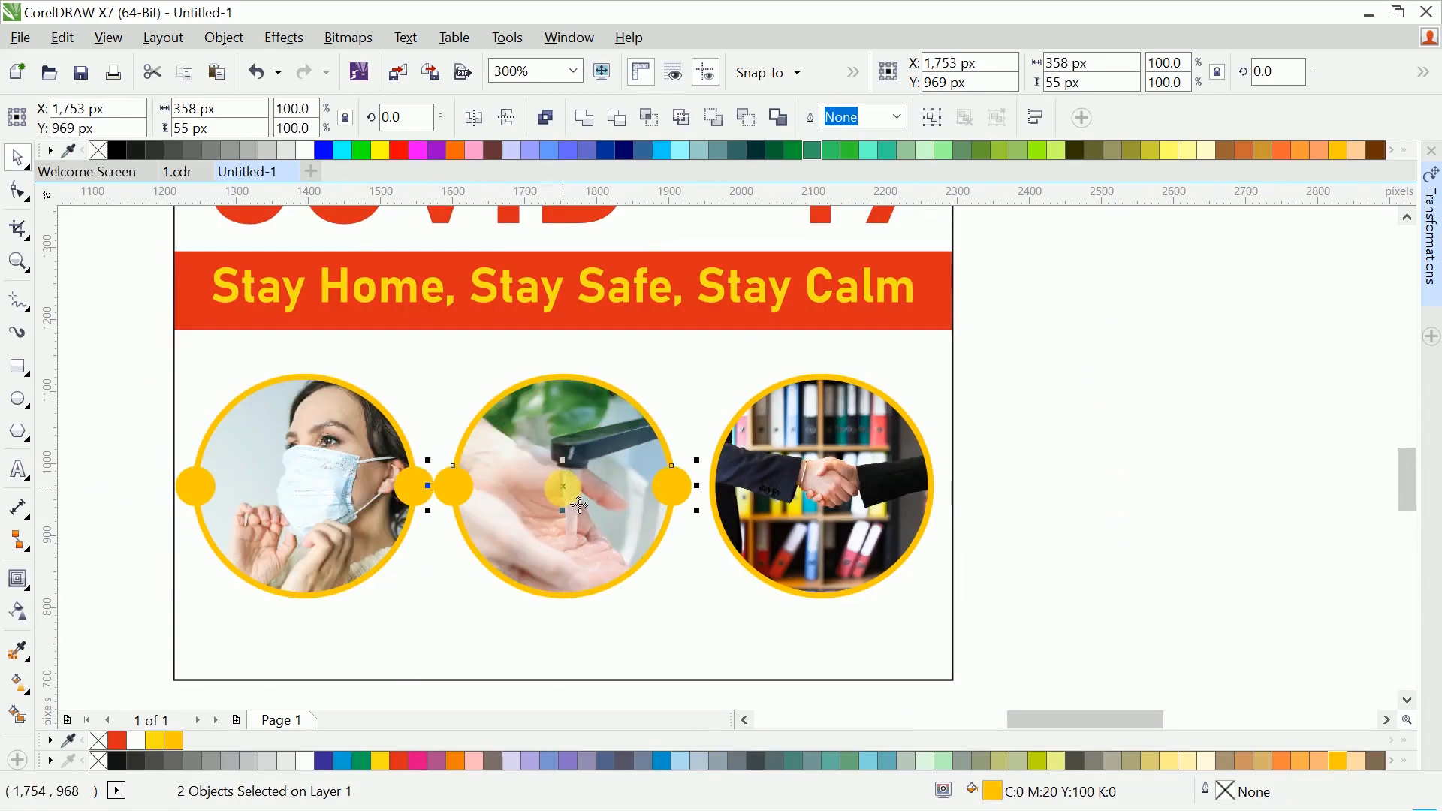
click(1159, 441)
Step: Select the three photo circles and reorder them in front of the yellow dots
click(852, 433)
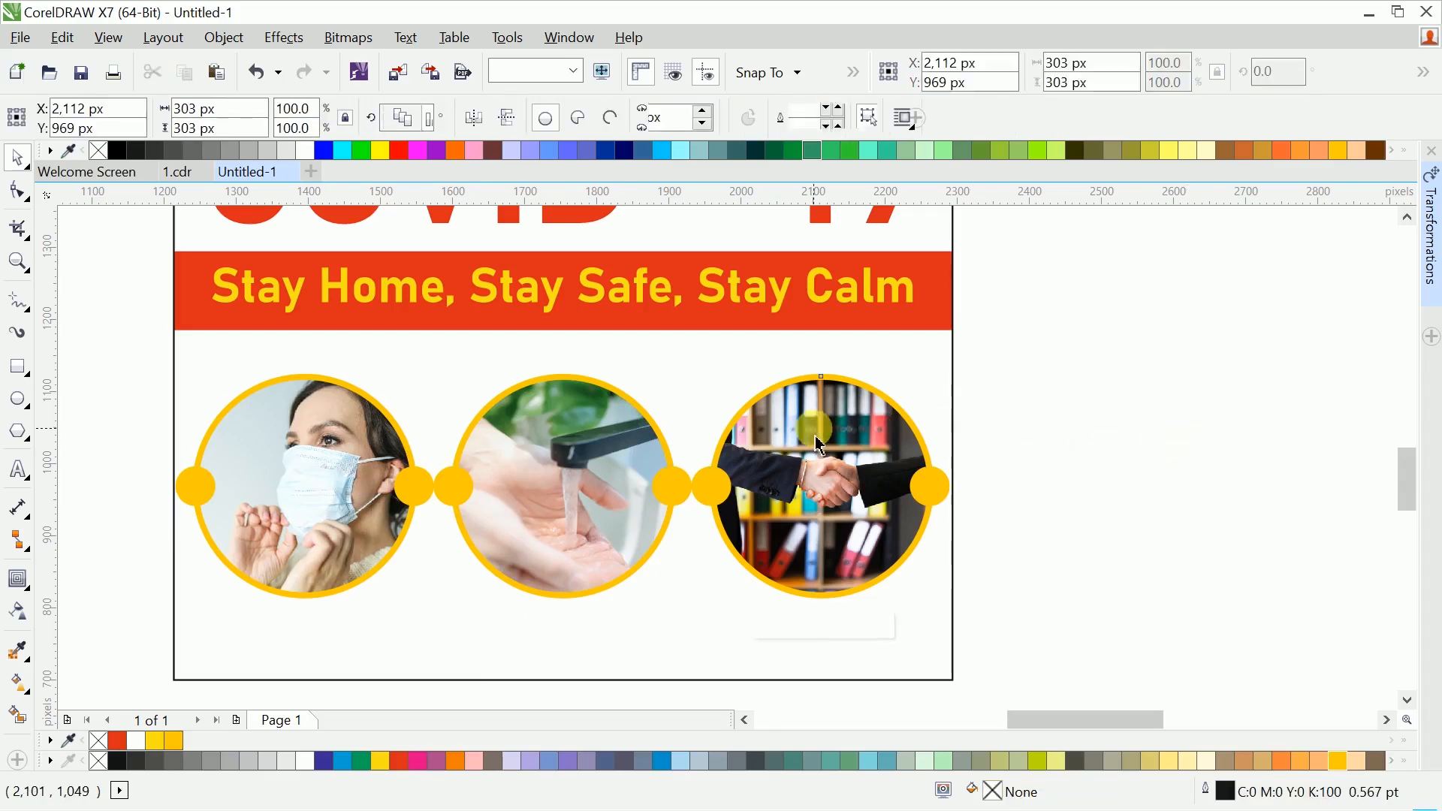
shift+click(546, 424)
right_click(550, 420)
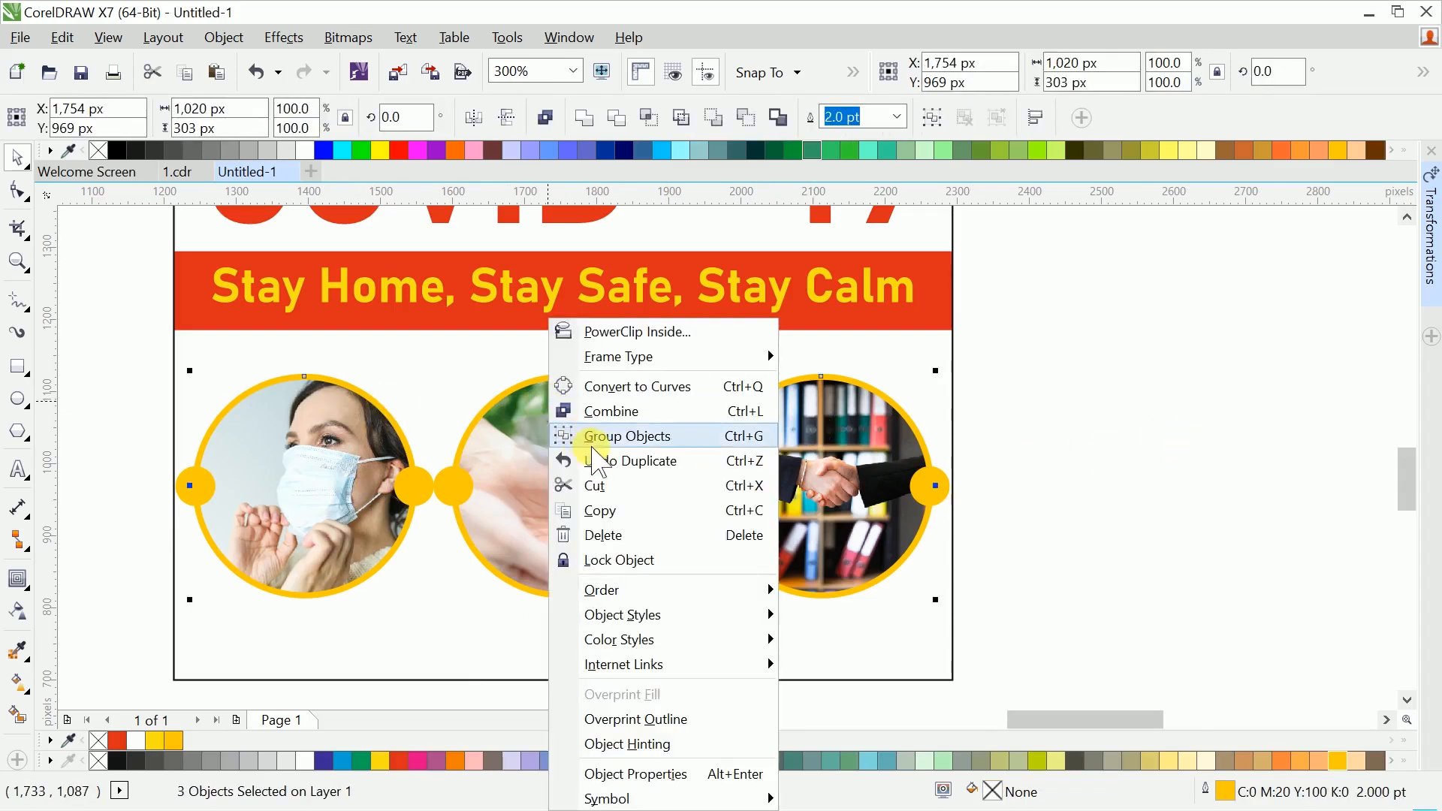
mouse_move(692, 589)
click(847, 592)
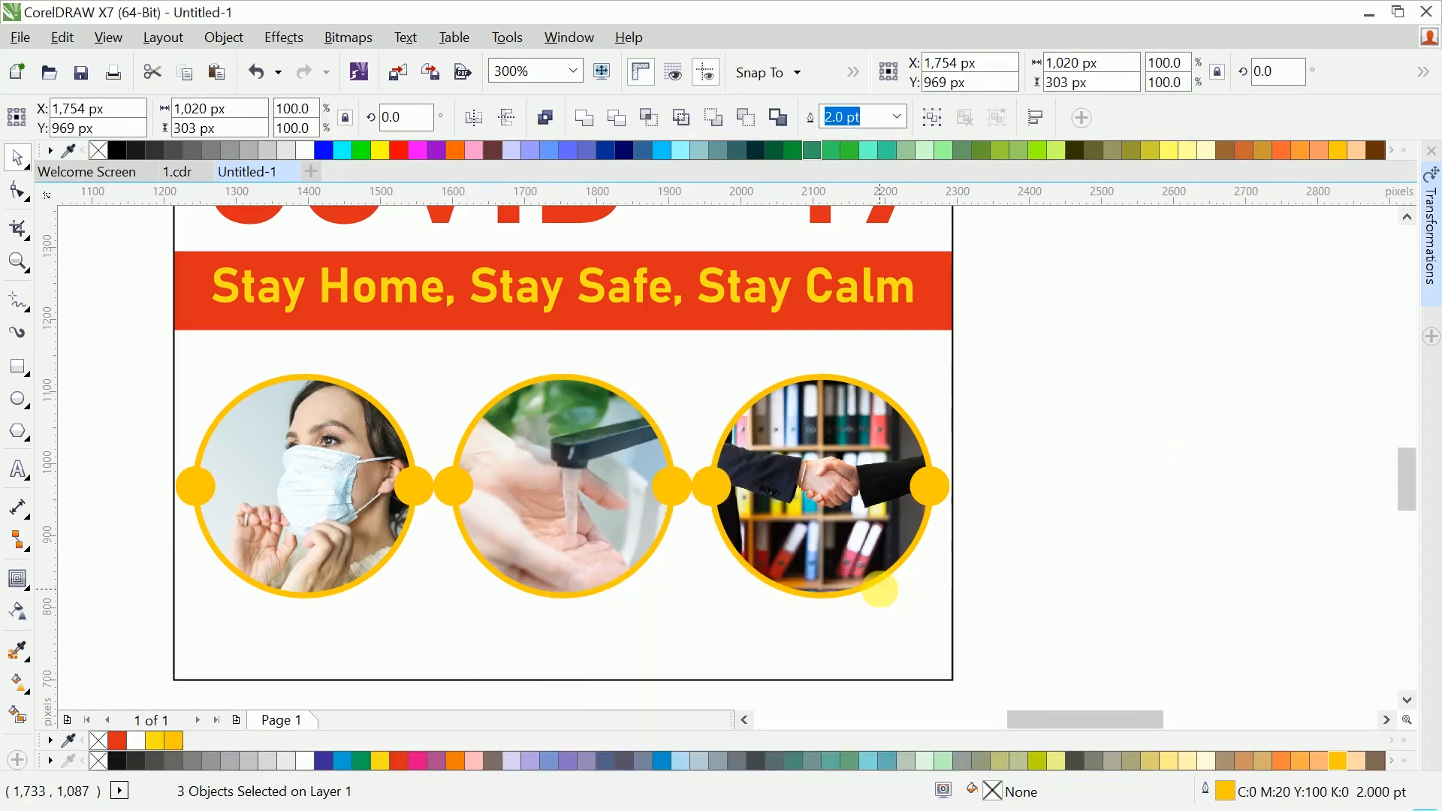
scroll(885, 596, down, 2)
click(958, 545)
drag(957, 544, 962, 522)
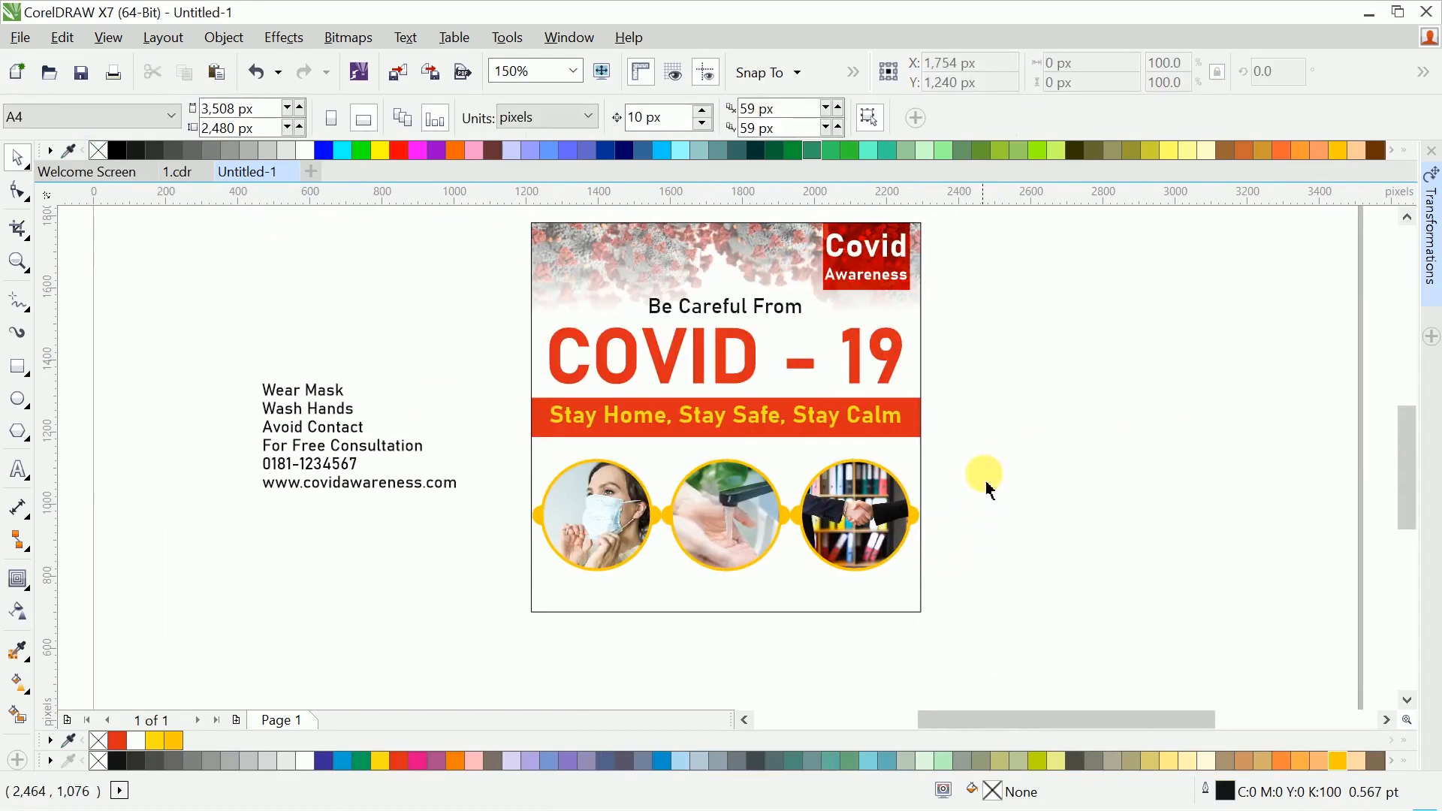
Step: Select the three photo circles with all their yellow dots and move them slightly down
drag(988, 455, 518, 580)
scroll(721, 529, up, 2)
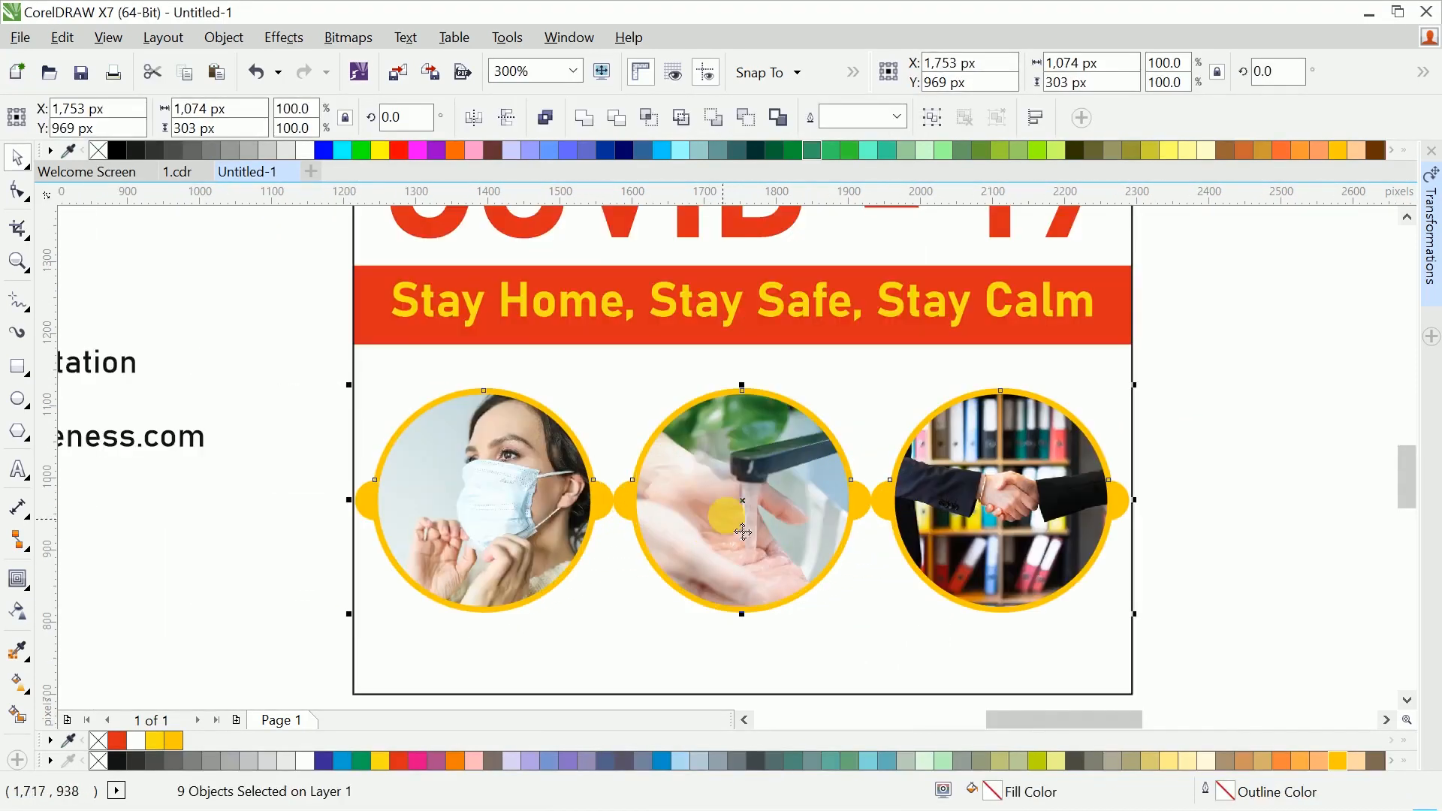
drag(736, 525, 750, 529)
scroll(751, 529, down, 2)
Step: Change the caption lines' text alignment and place Wear Mask, Wash Hands and Avoid Contact above their matching photos
click(354, 380)
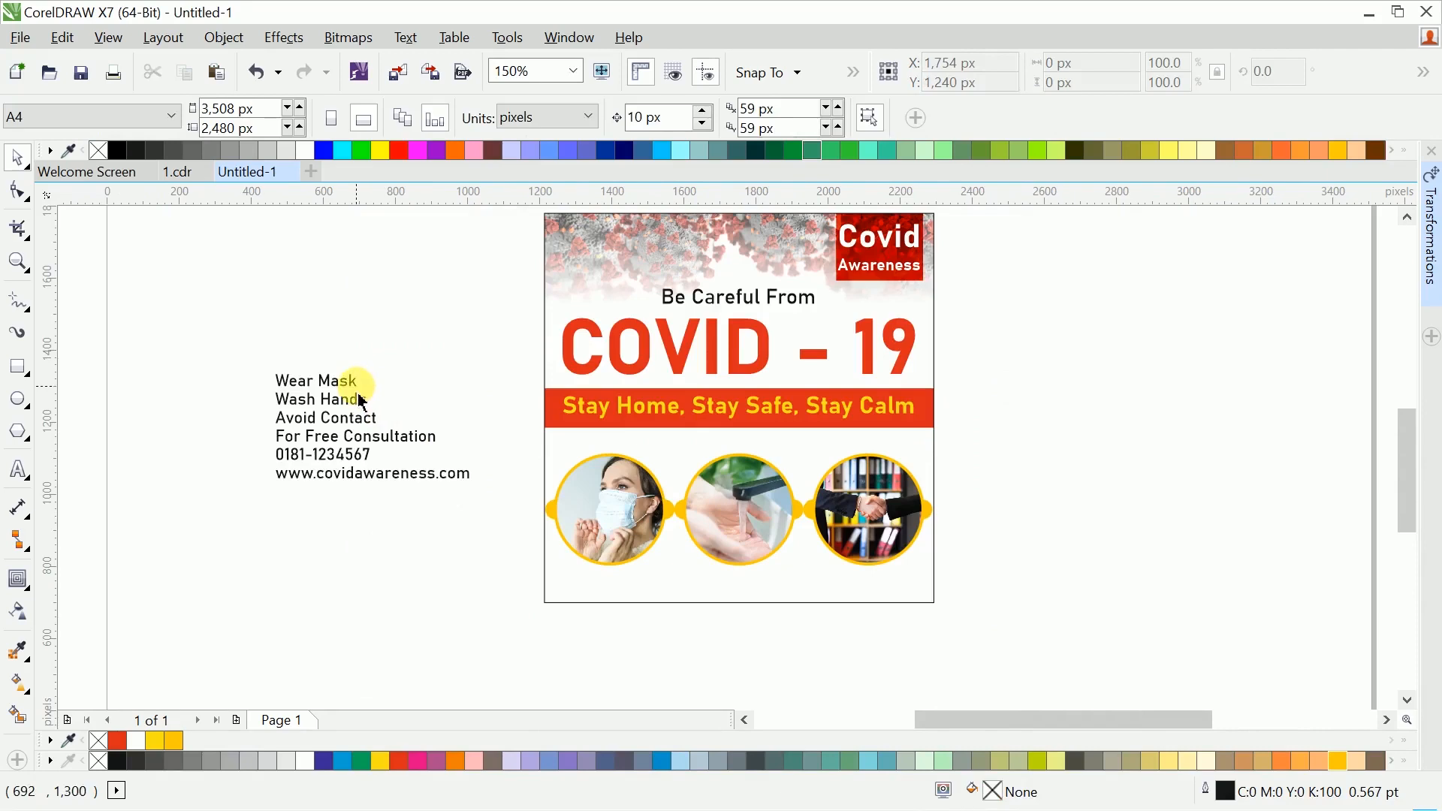
drag(276, 383, 471, 491)
click(886, 121)
click(922, 196)
drag(404, 434, 652, 503)
scroll(965, 488, up, 1)
click(1067, 492)
click(891, 448)
drag(777, 405, 285, 477)
Step: Select the three photo captions and align them by their bottom edges
drag(1106, 449, 154, 525)
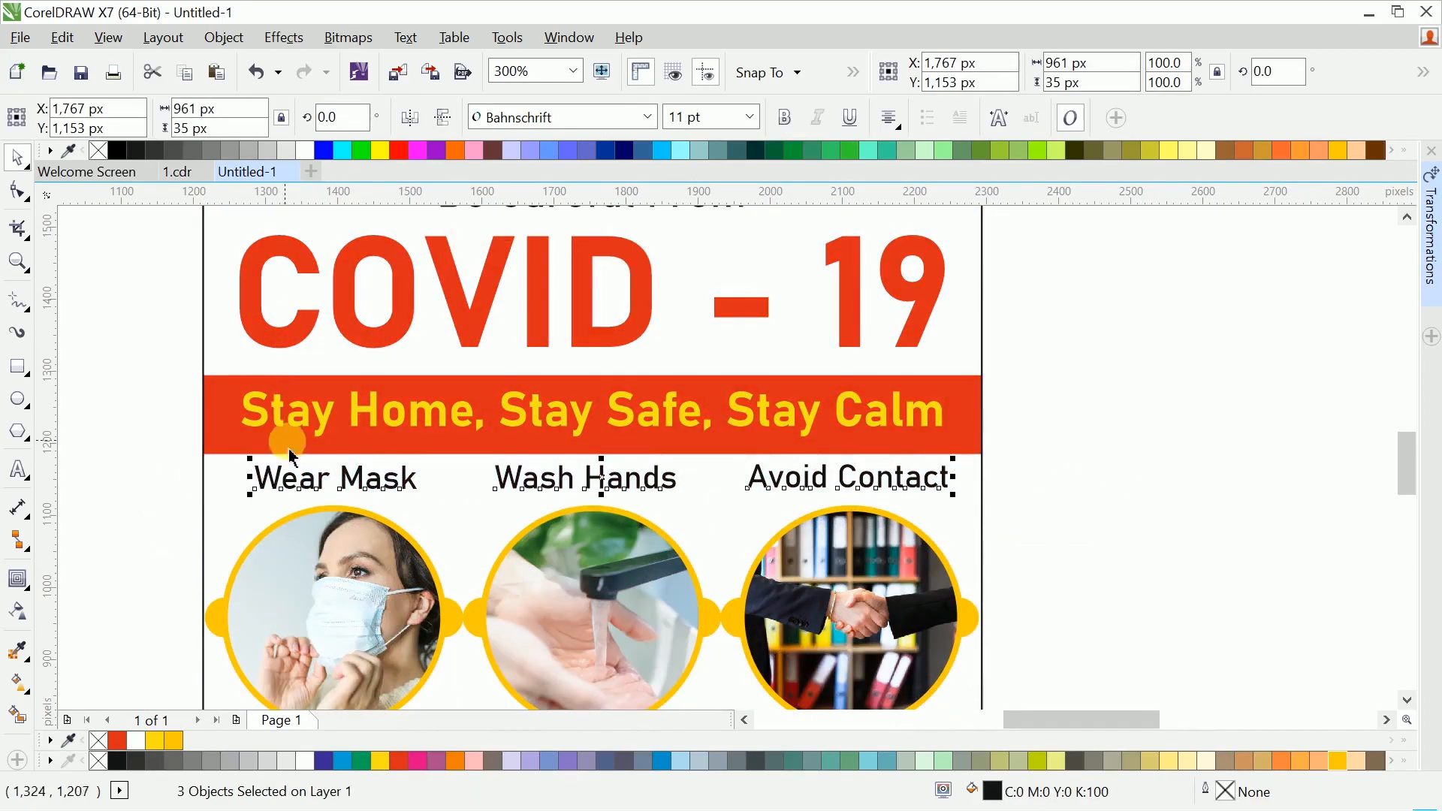
click(224, 37)
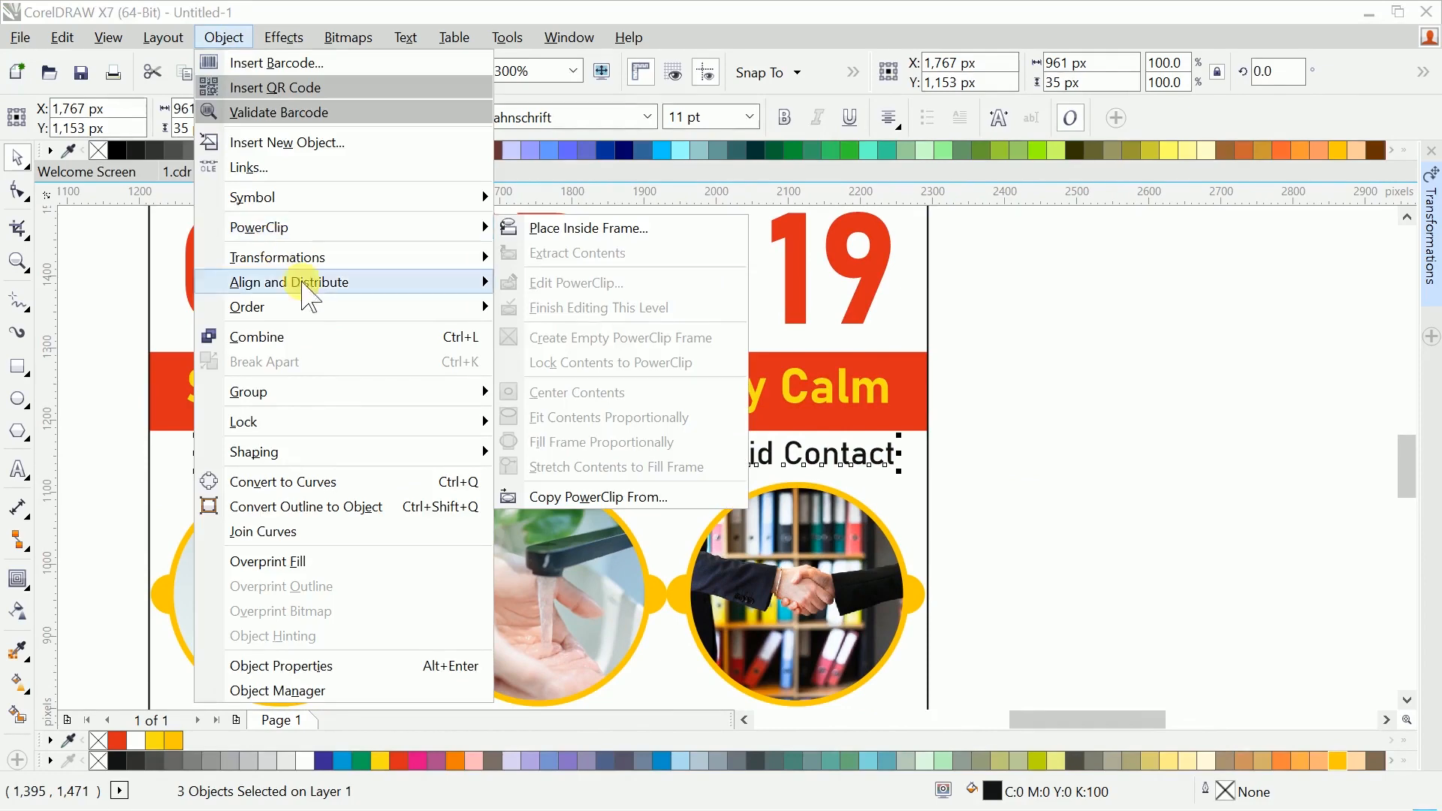
mouse_move(481, 282)
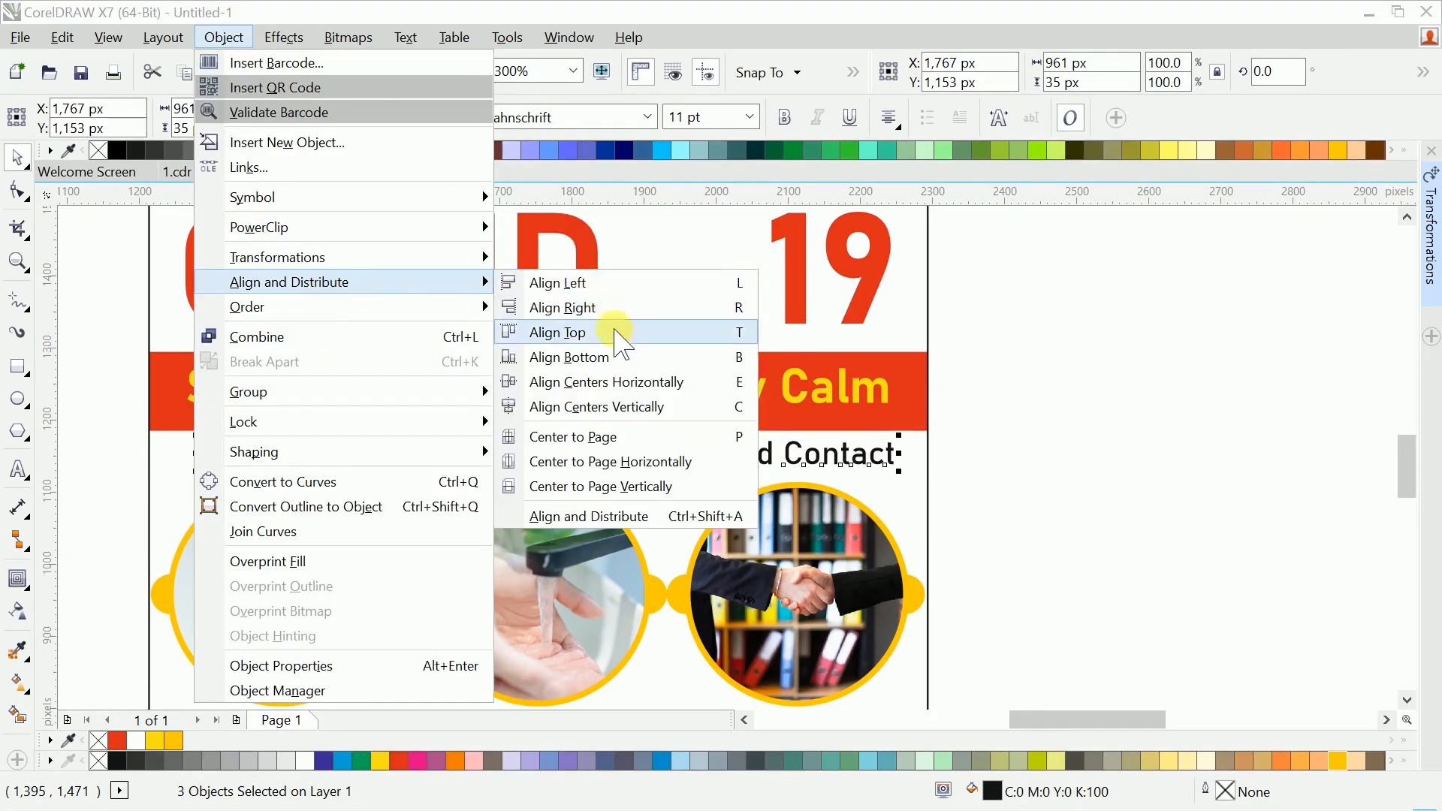
click(634, 515)
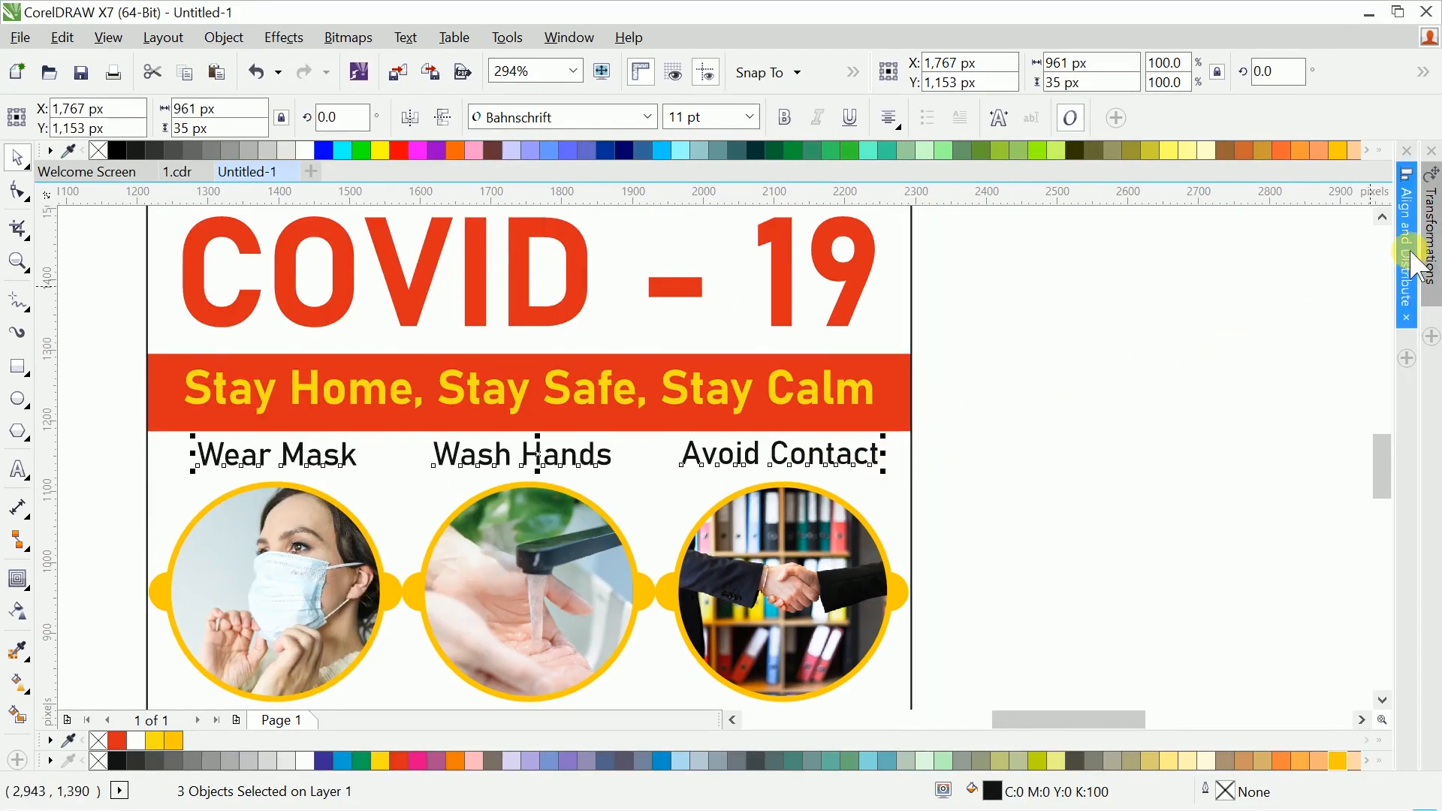
click(1208, 237)
Step: Move the three captions slightly down between the red slogan bar and the photo circles
click(723, 467)
drag(722, 467, 138, 497)
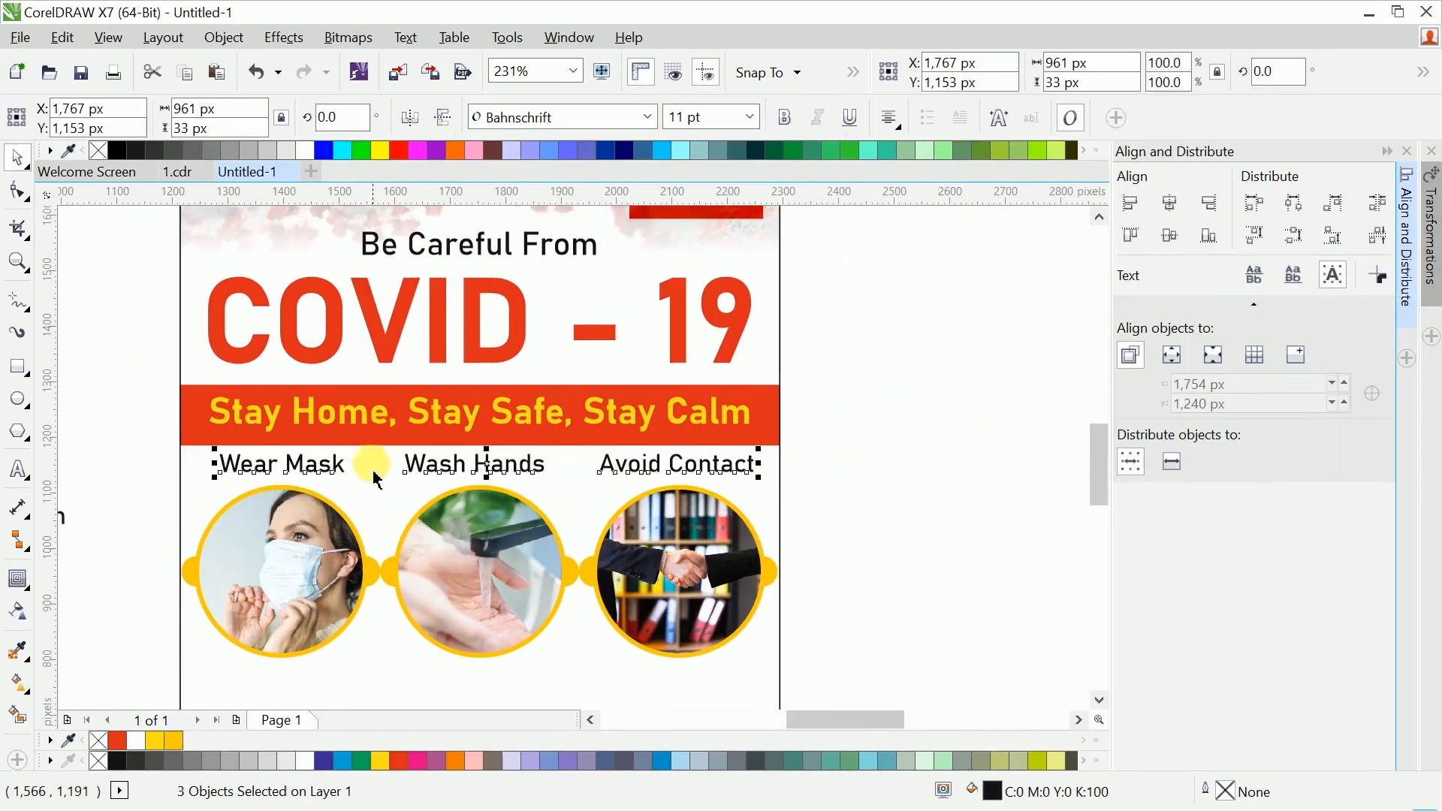
scroll(373, 466, up, 3)
drag(511, 463, 588, 440)
scroll(503, 481, down, 4)
click(328, 428)
click(329, 460)
drag(330, 461, 750, 576)
scroll(750, 576, up, 2)
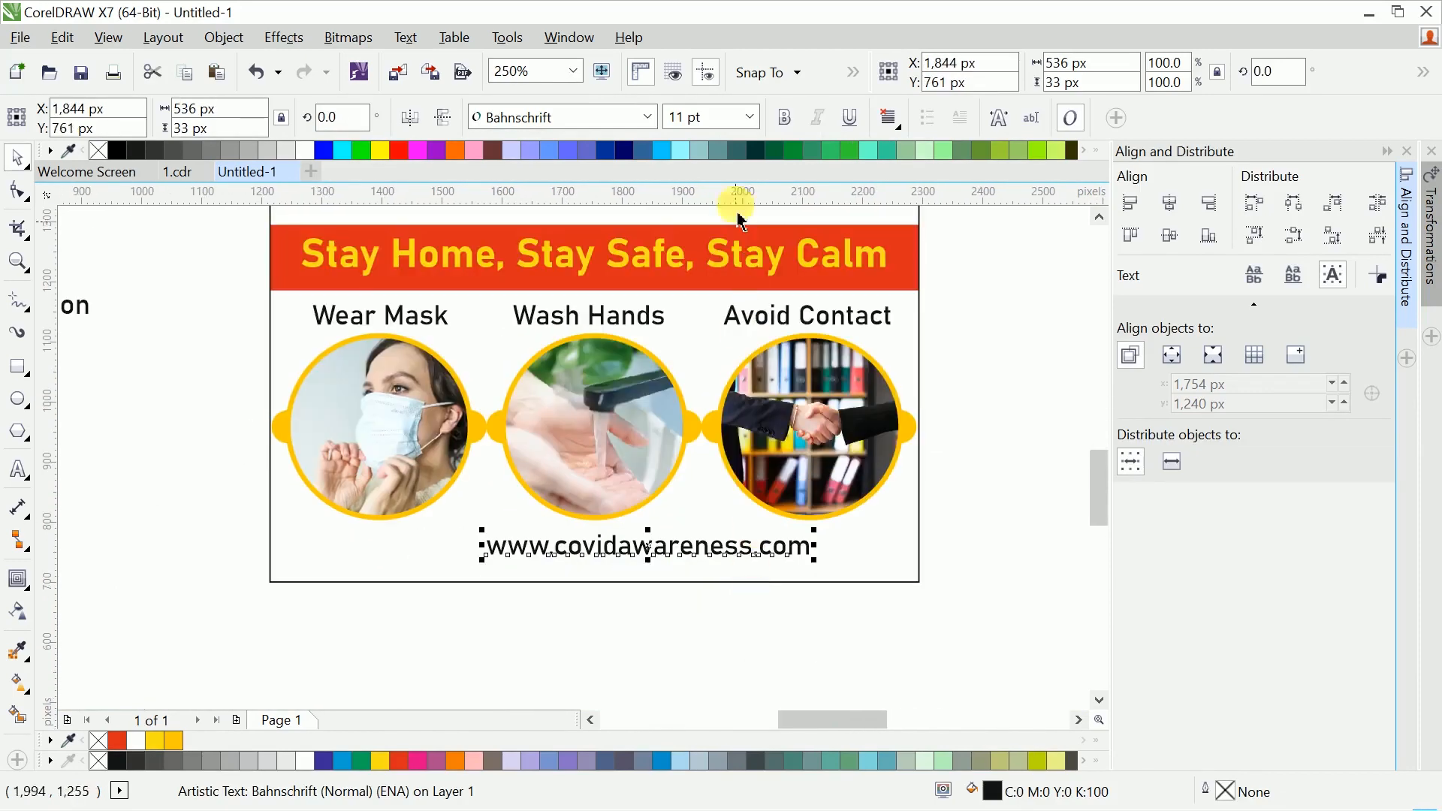
click(749, 118)
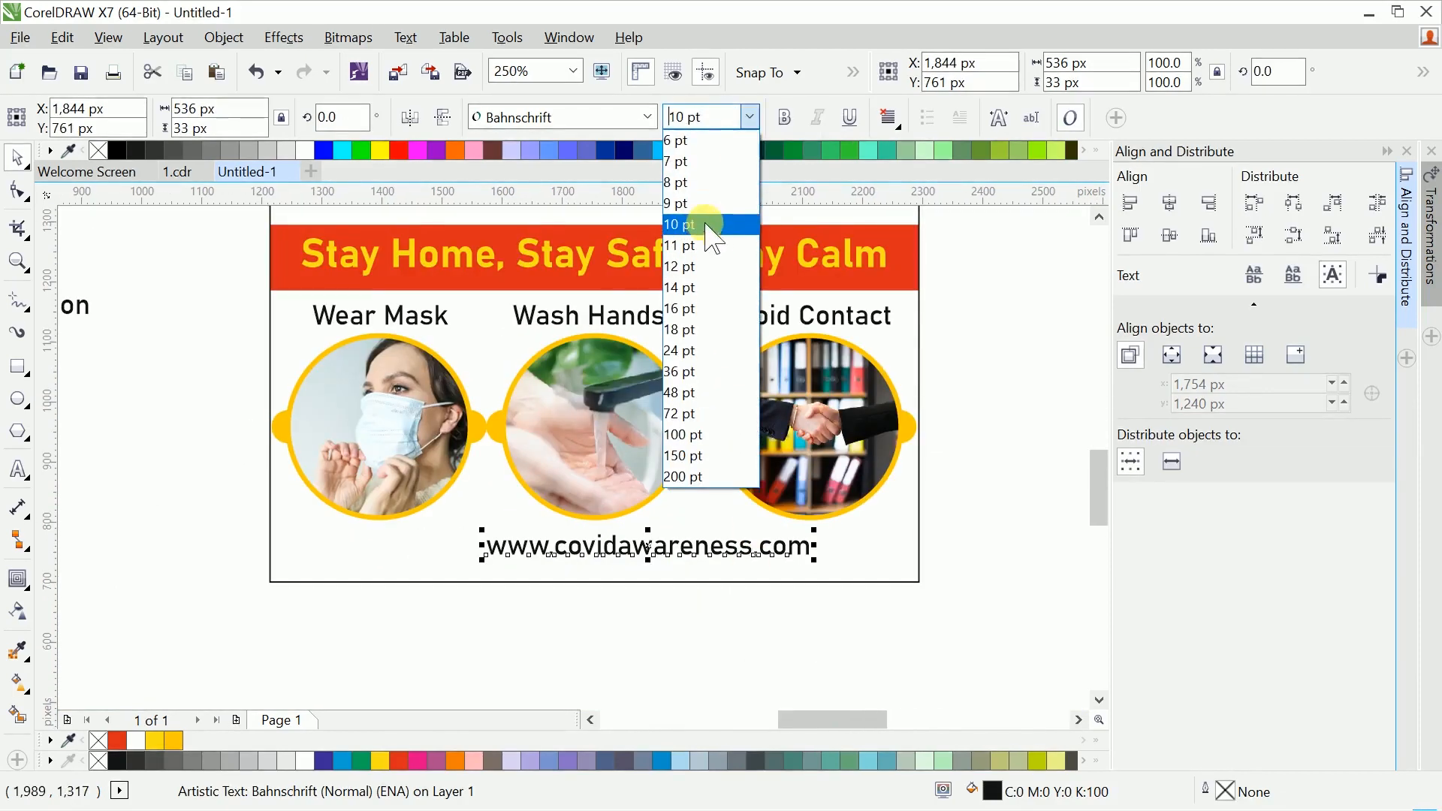
click(701, 188)
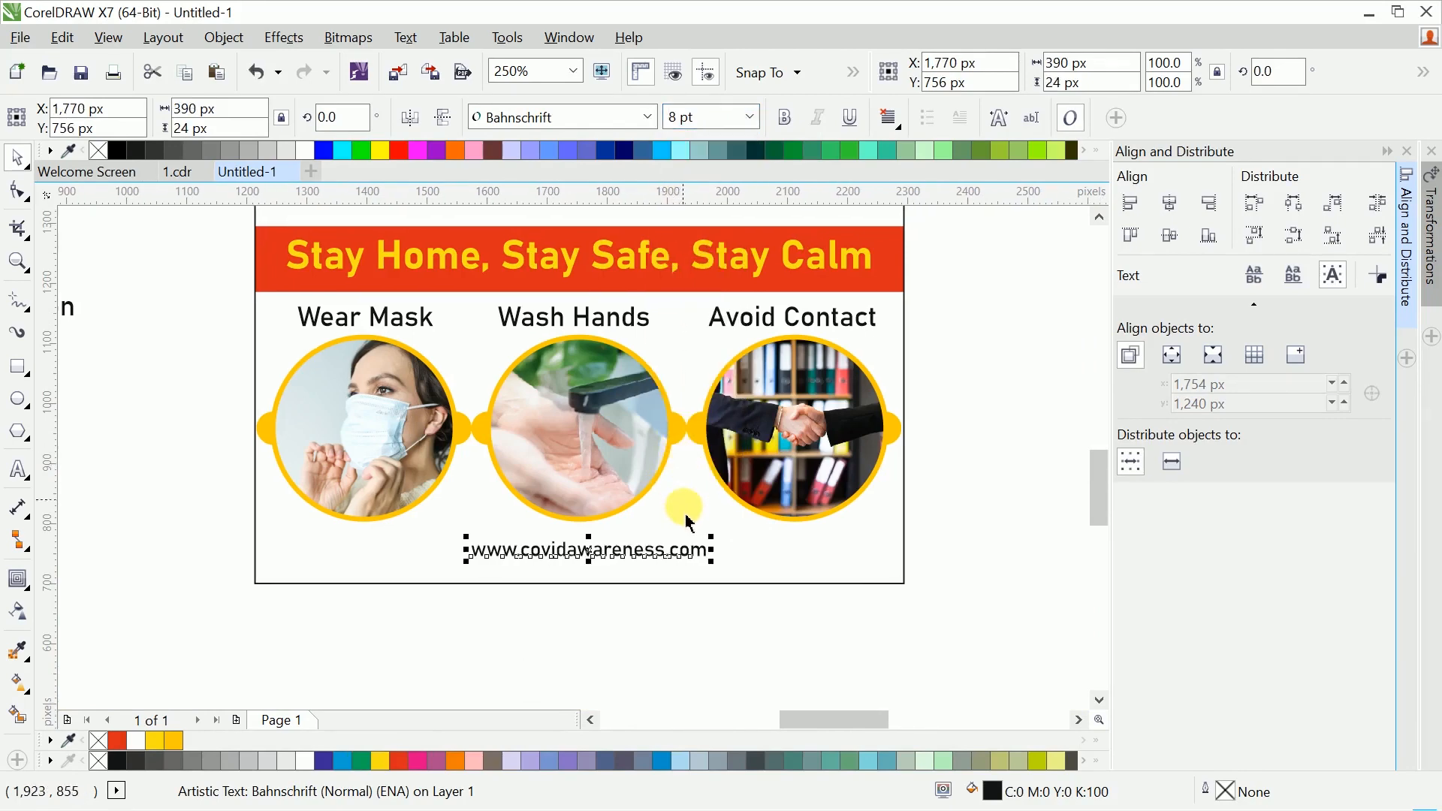
Step: Align the website text to the bottom and right edges of the post's 1,020 px inner margin square
shift+click(691, 528)
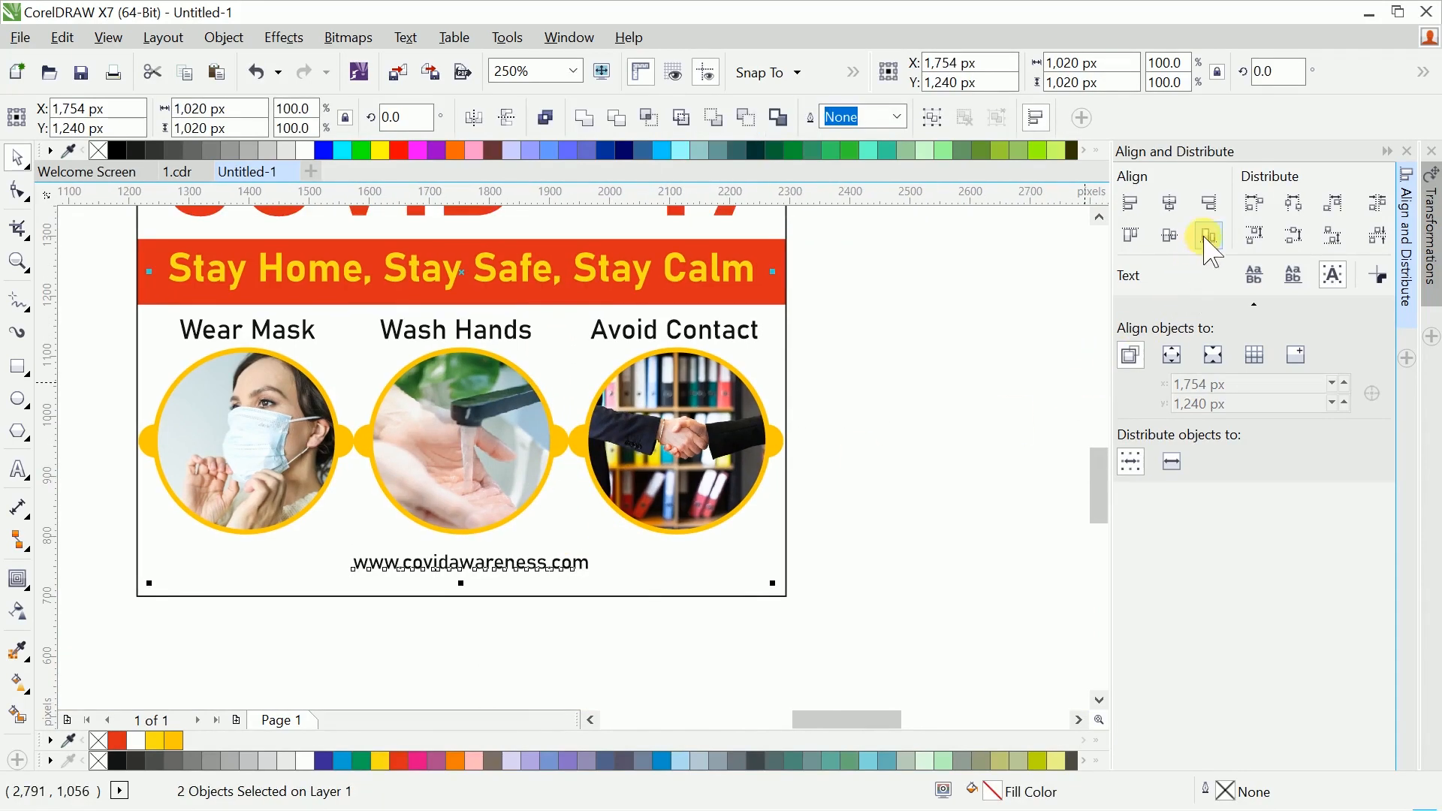
click(1208, 237)
click(1209, 203)
click(959, 422)
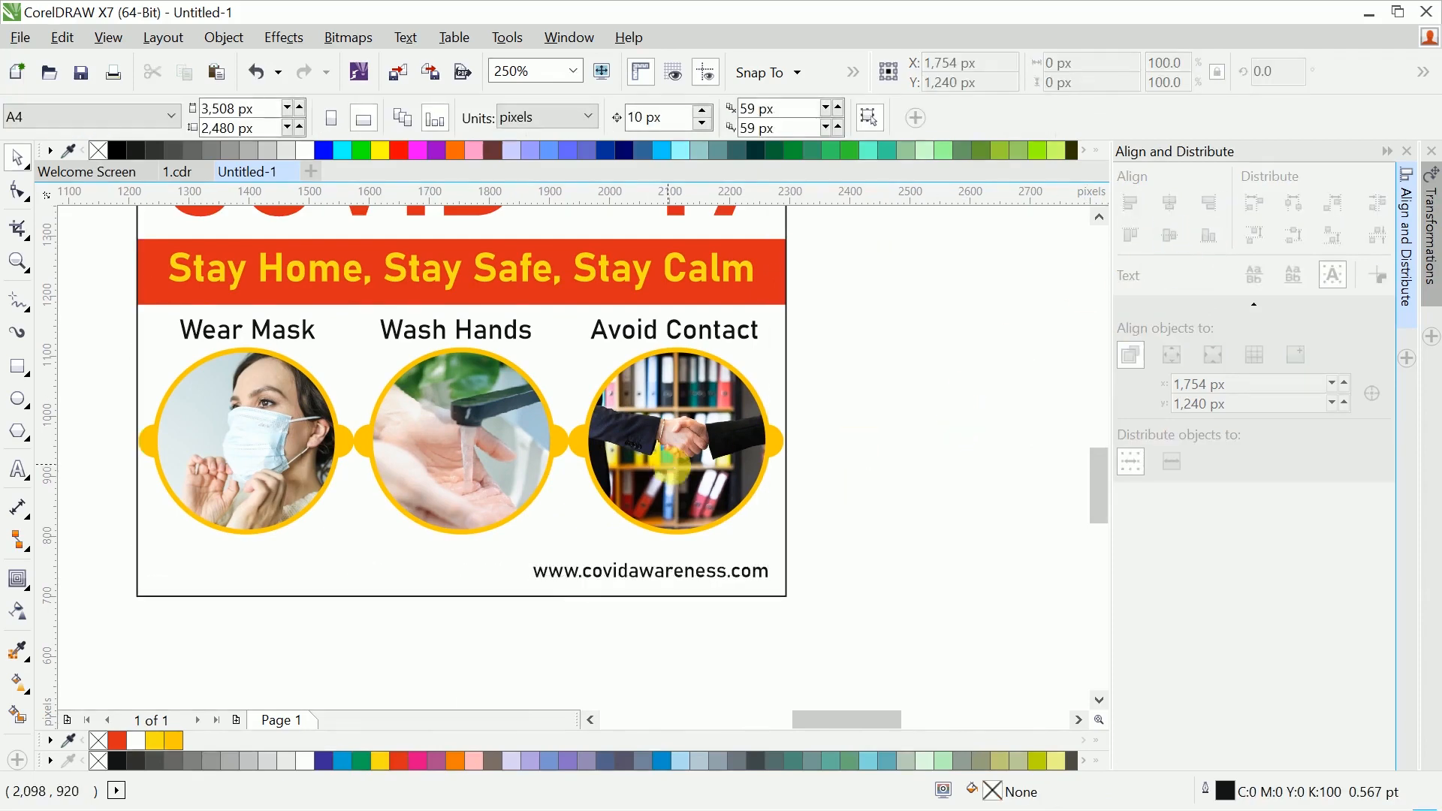
Step: Select the For Free Consultation line and the phone number and move them together beside the post's lower left area
drag(669, 472, 777, 504)
drag(578, 494, 760, 474)
click(247, 322)
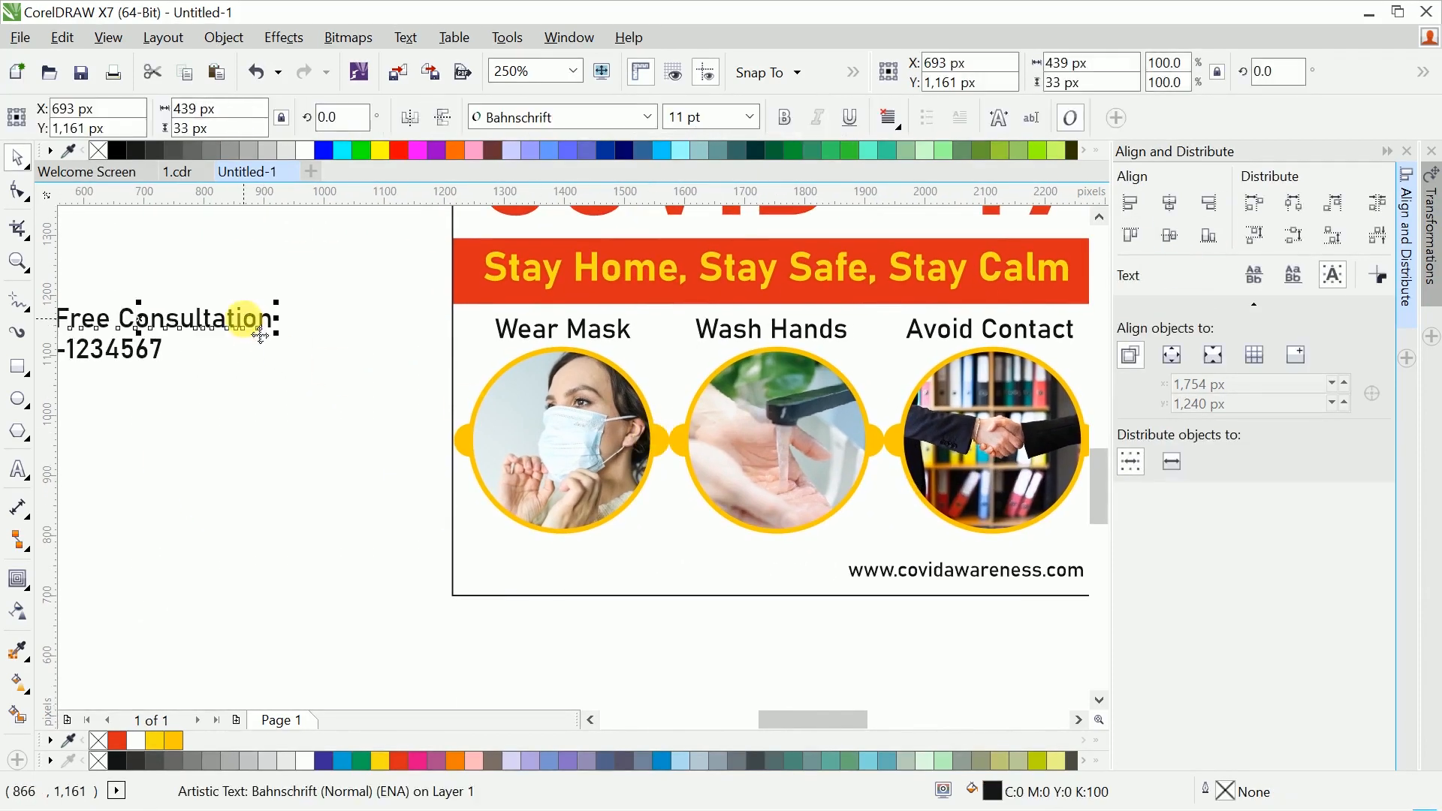
shift+click(120, 352)
key(F8)
key(space)
drag(213, 332, 453, 471)
Step: Align the phone number to the bottom and left edges of the post's inner margin square
click(386, 499)
shift+click(670, 552)
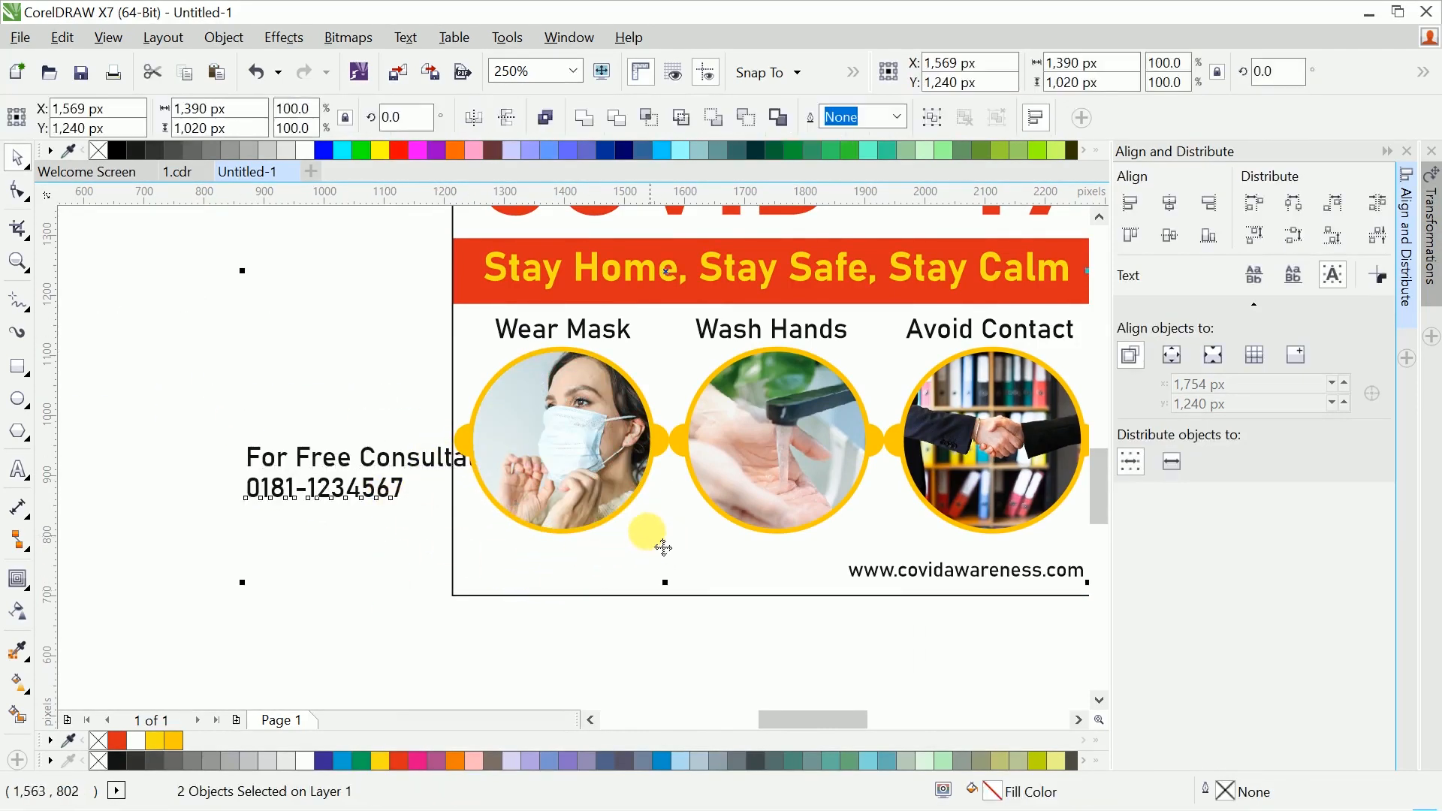
scroll(745, 436, right, 2)
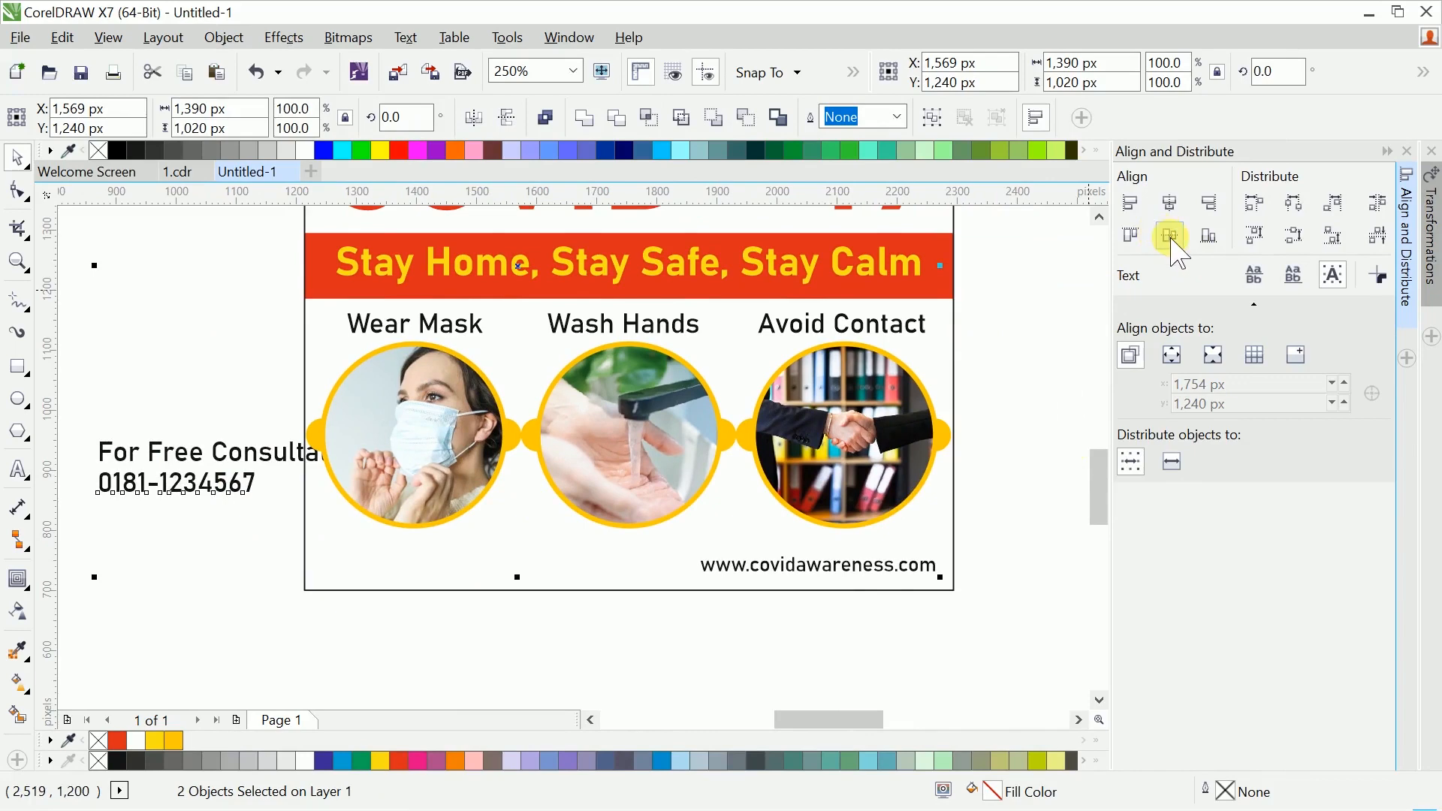
click(1208, 235)
click(1130, 202)
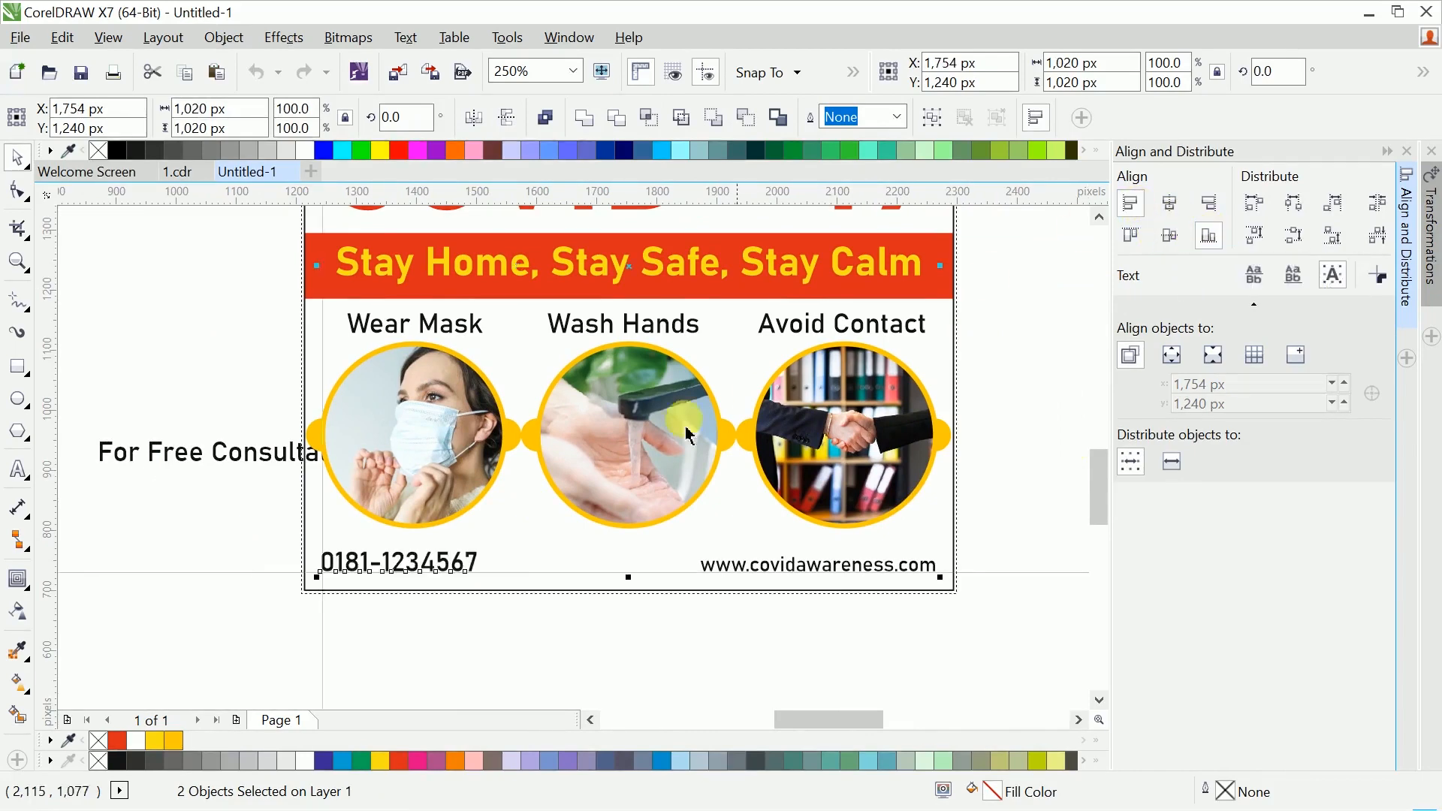
Step: Set the phone number's font size to 8 pt
scroll(689, 434, left, 1)
click(501, 572)
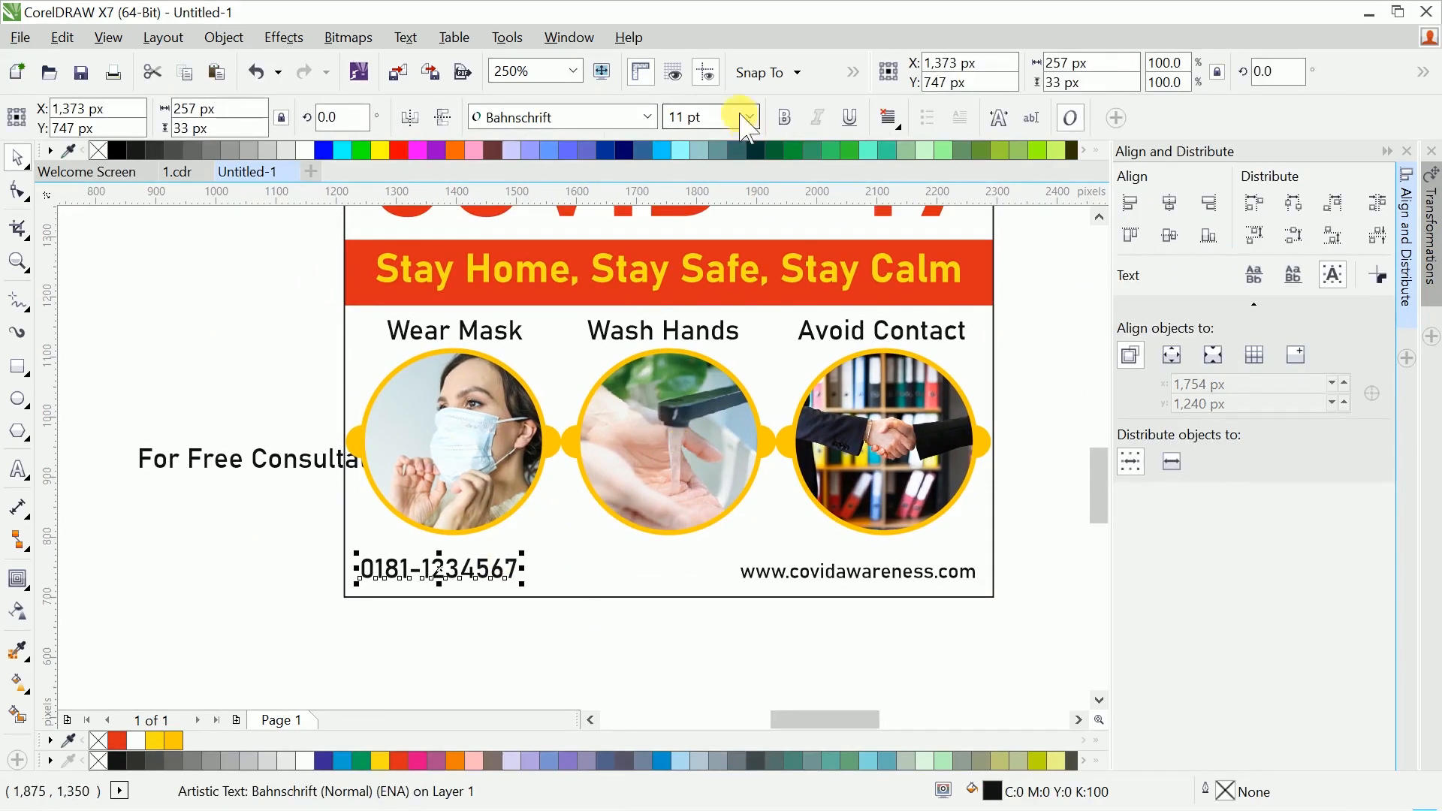
click(743, 118)
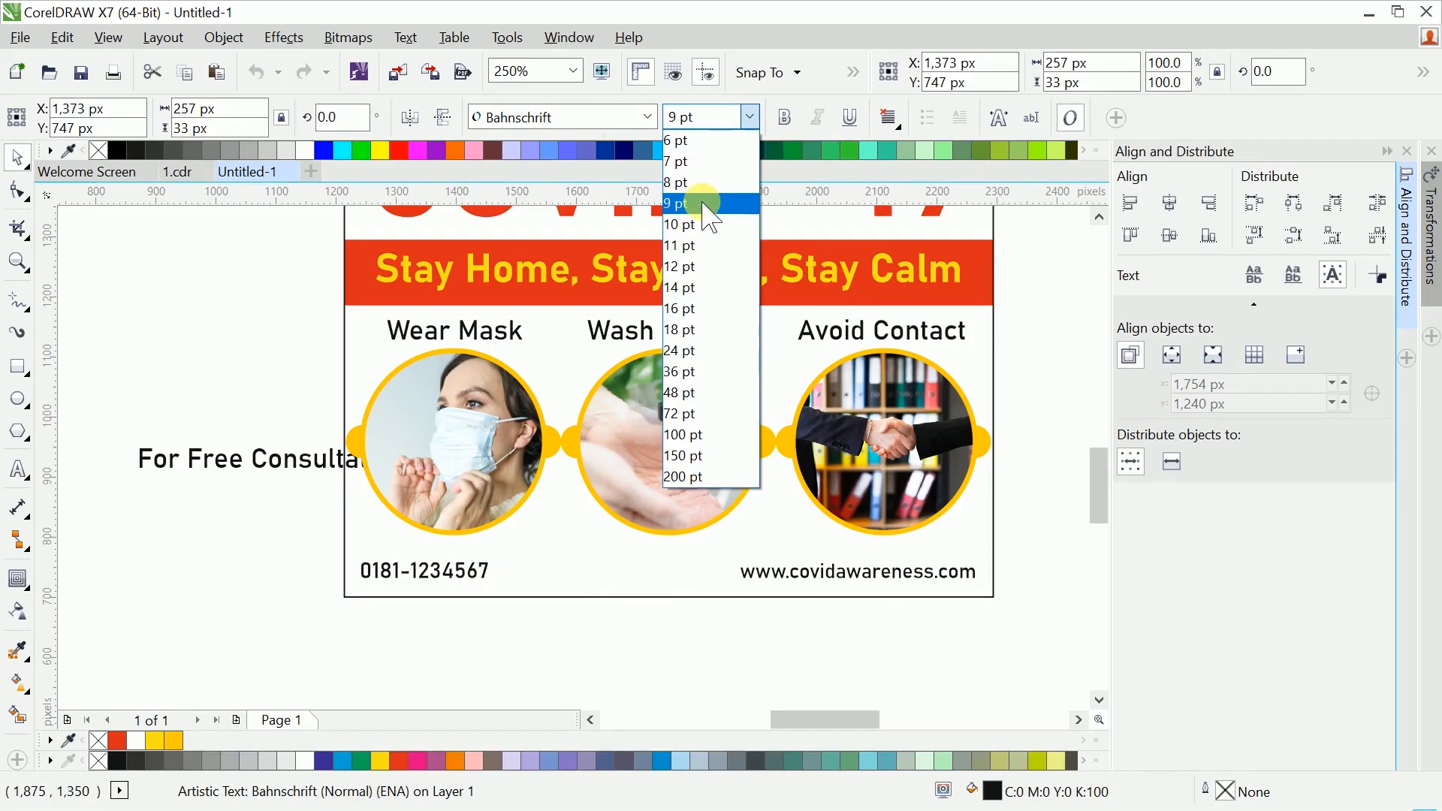
click(712, 182)
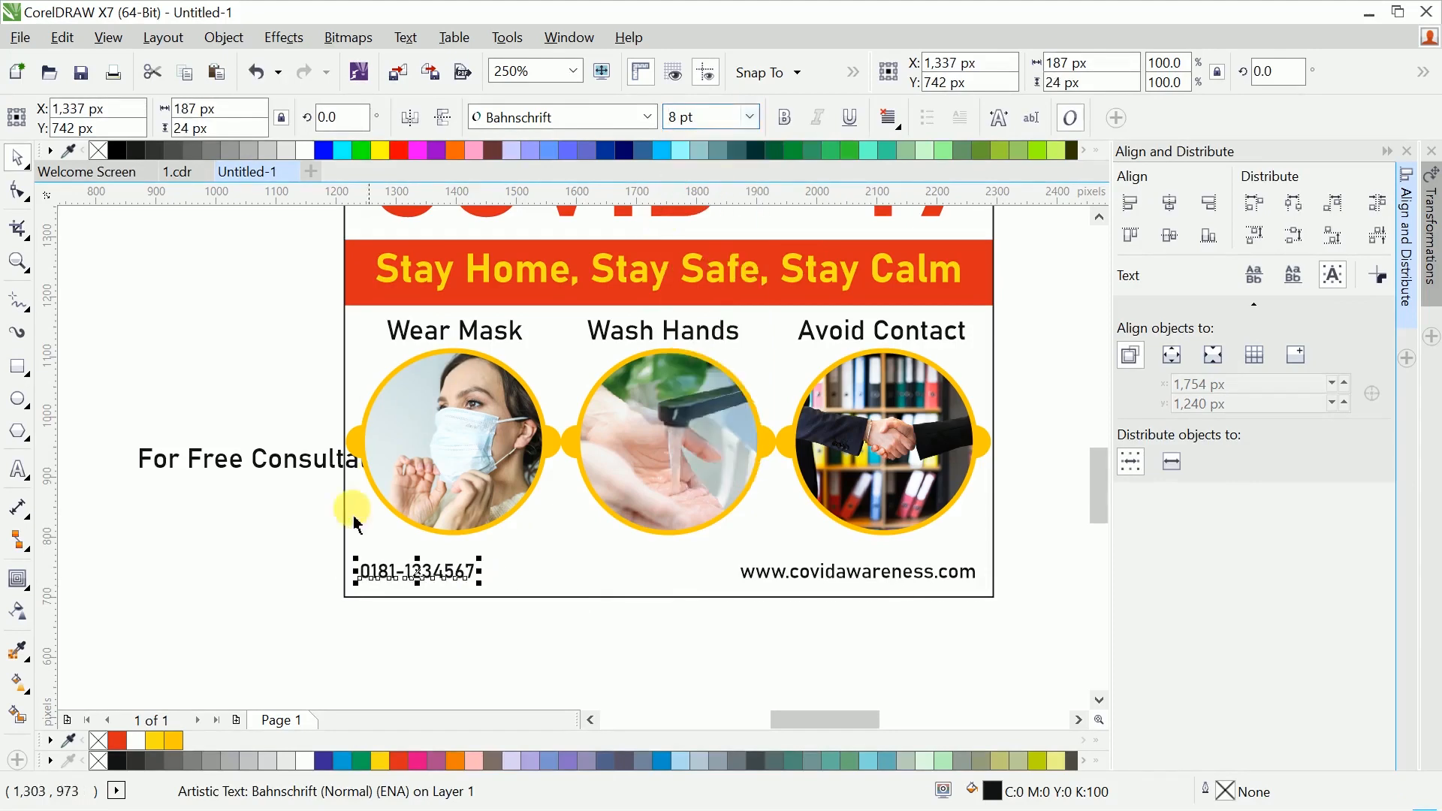
Step: Move the For Free Consultation line just above the phone number and align it to the left edge of the post's inner margin square
drag(290, 457, 510, 551)
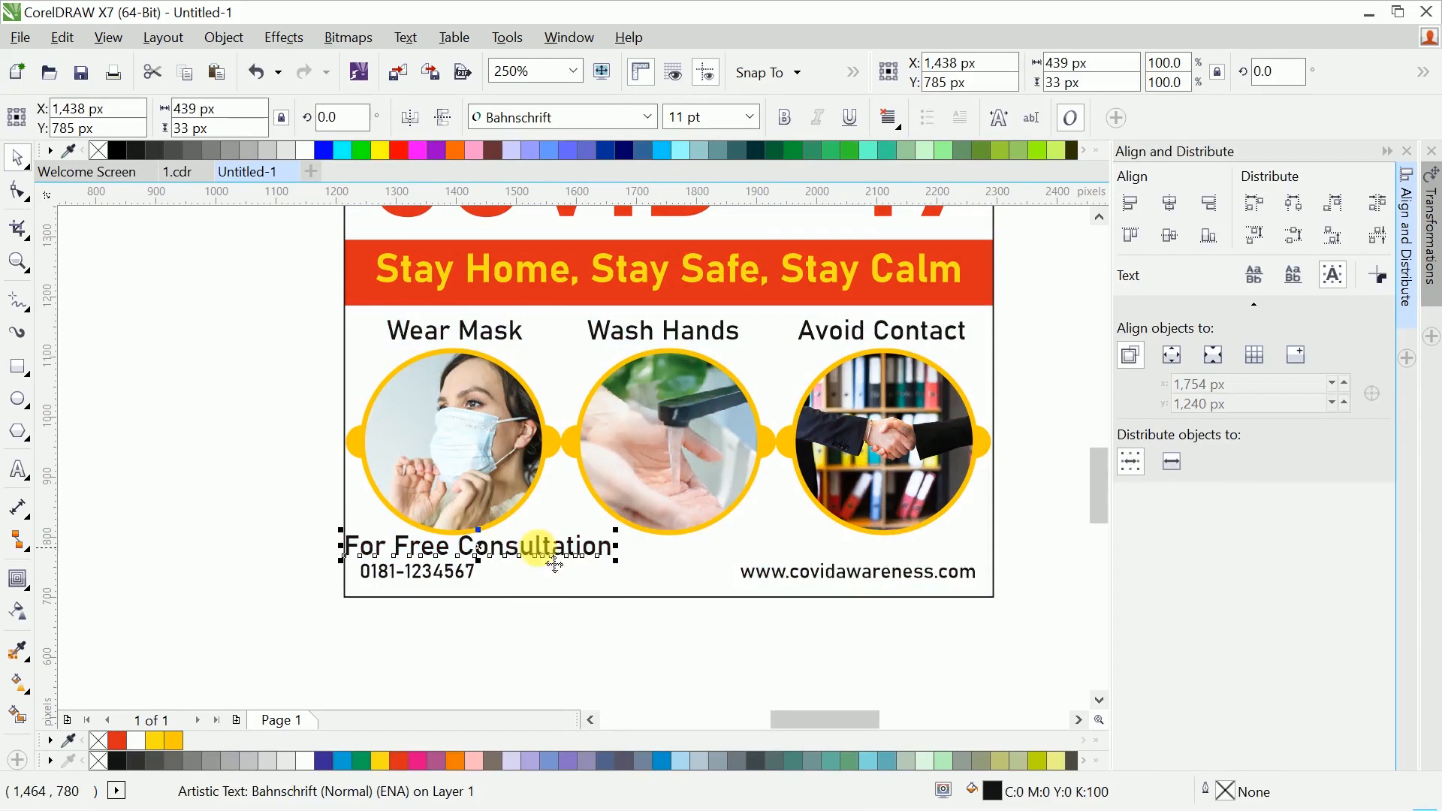
shift+click(559, 539)
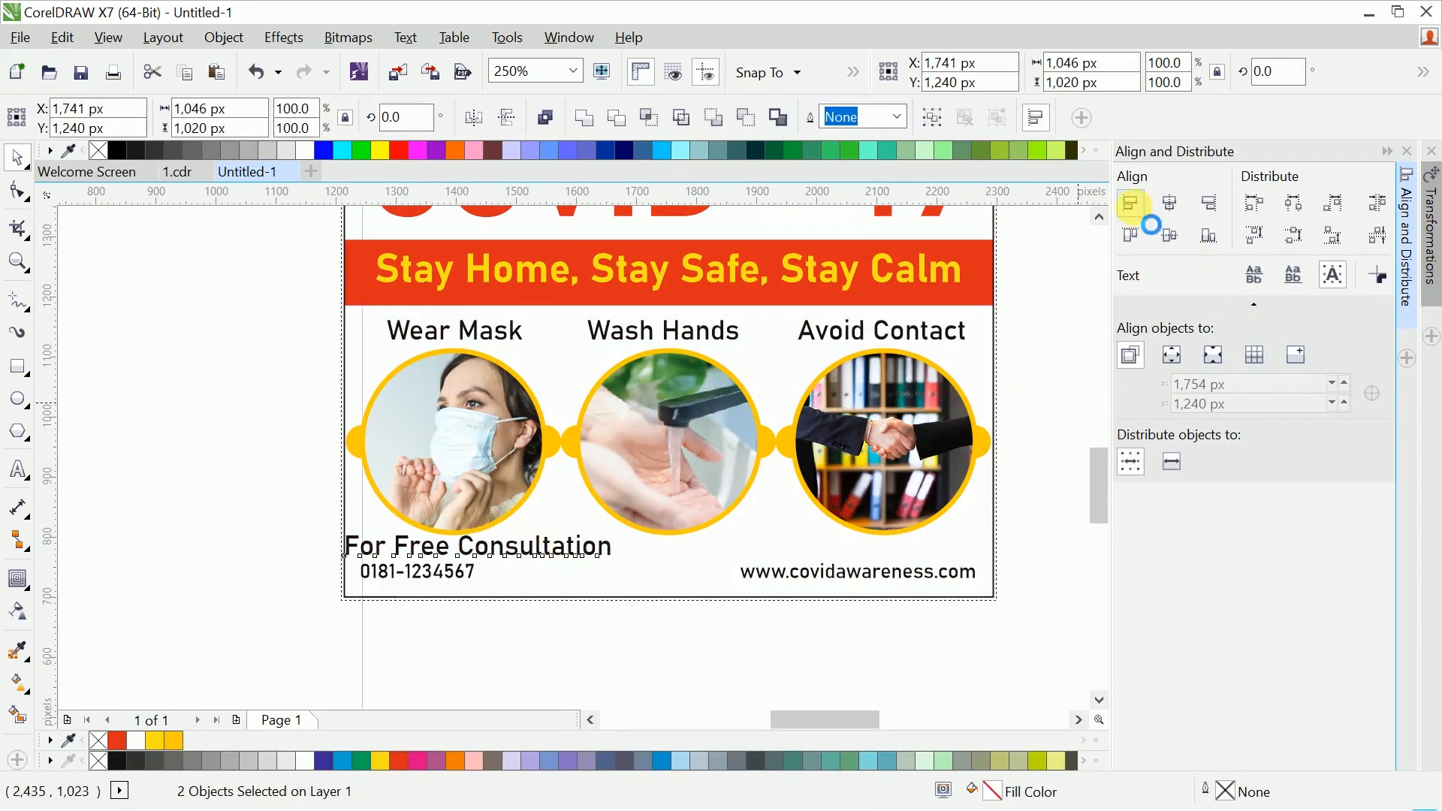
key(ctrl+z)
click(583, 644)
Step: Set the For Free Consultation line's font size to 6 pt and fill it with red
click(532, 547)
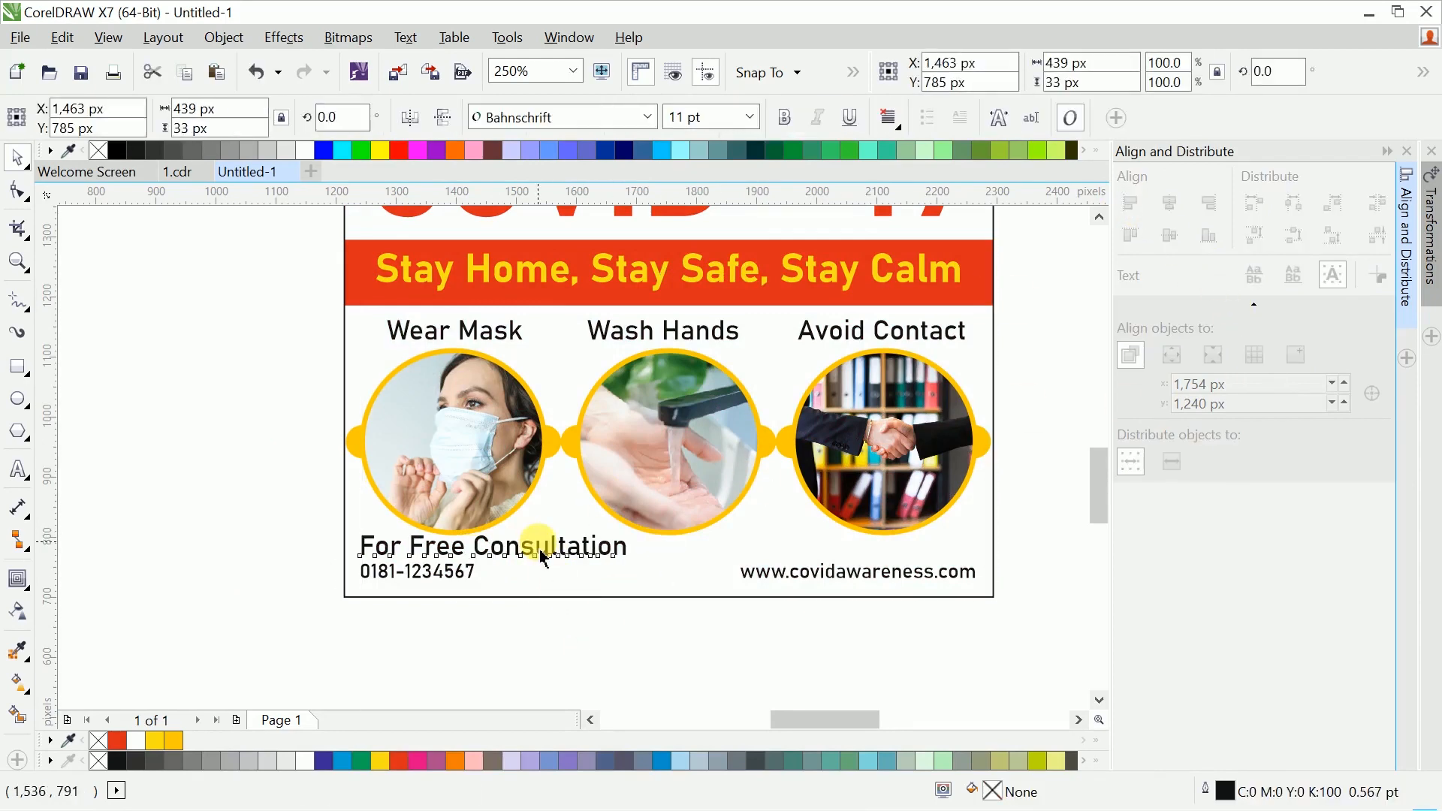
click(748, 119)
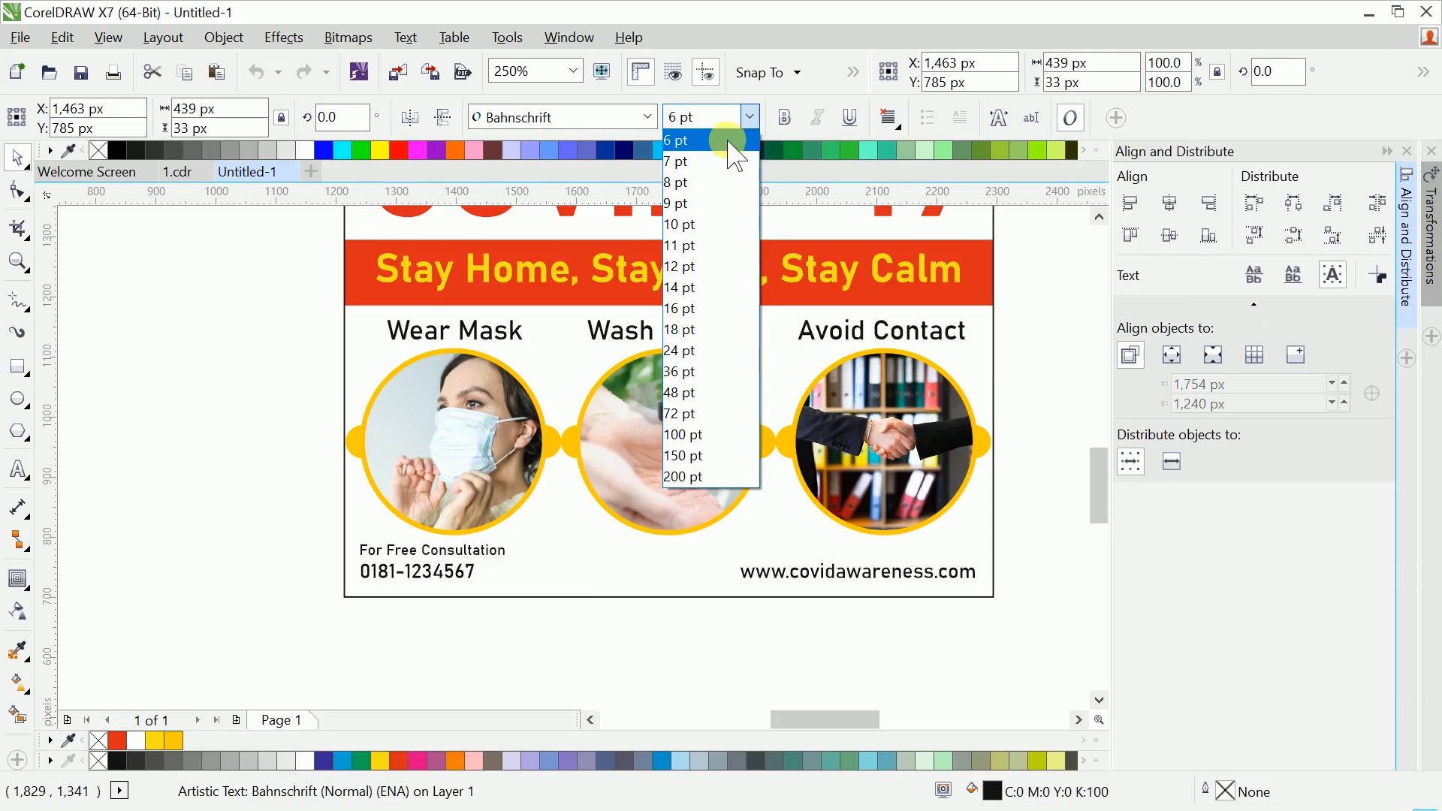
click(727, 140)
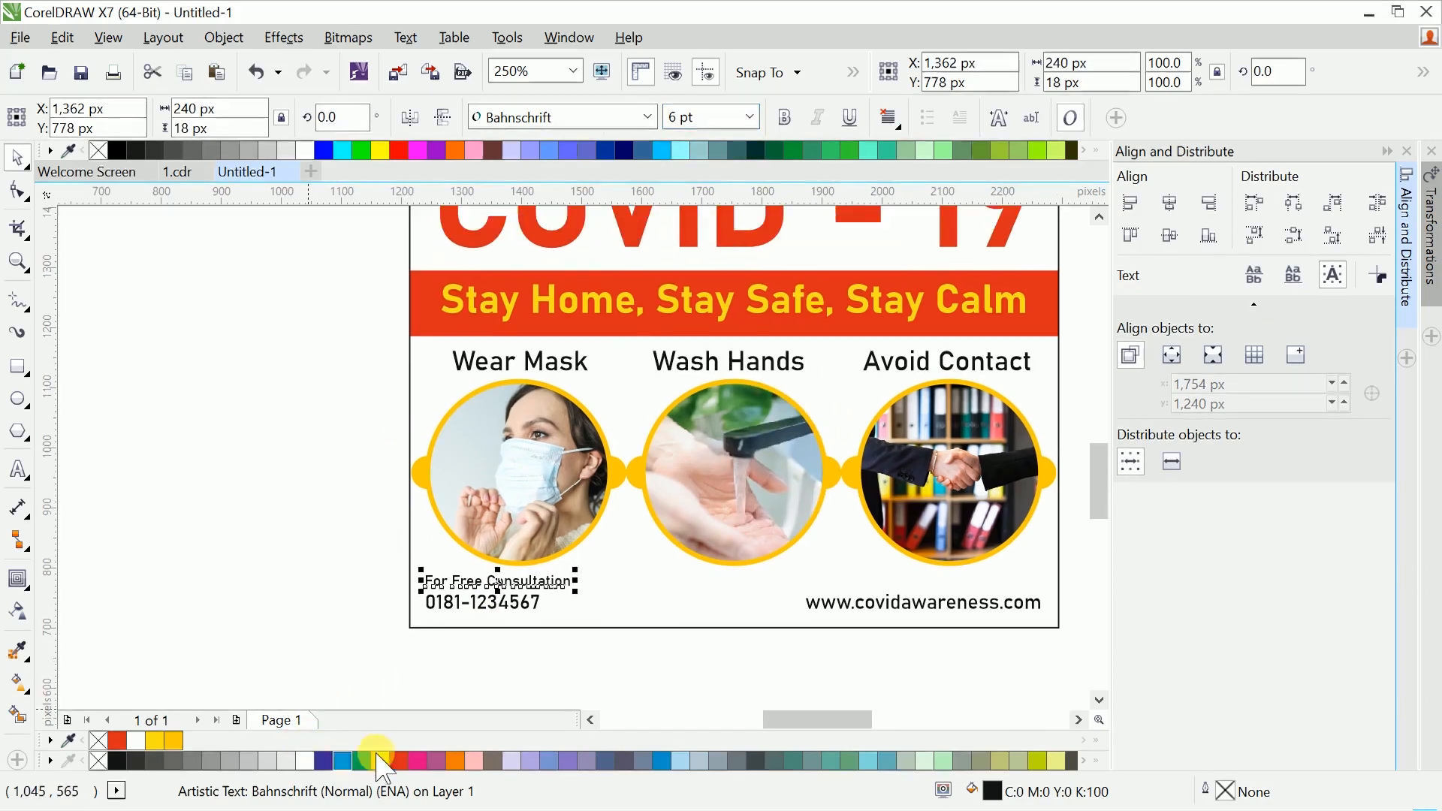
click(399, 760)
click(366, 676)
Step: Collapse the Align and Distribute docker and preview the whole Covid post in full screen
drag(510, 662, 447, 668)
key(F4)
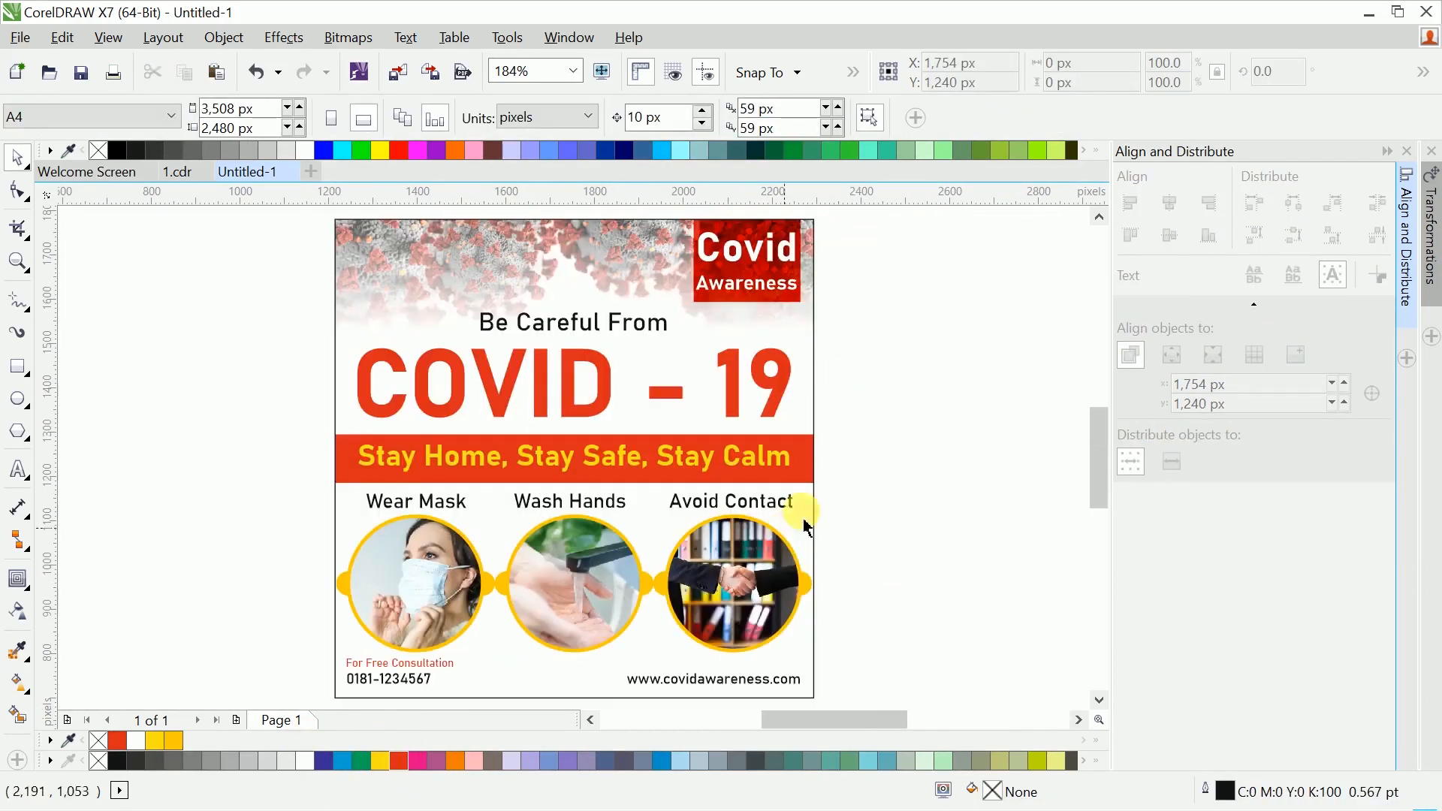
click(1384, 152)
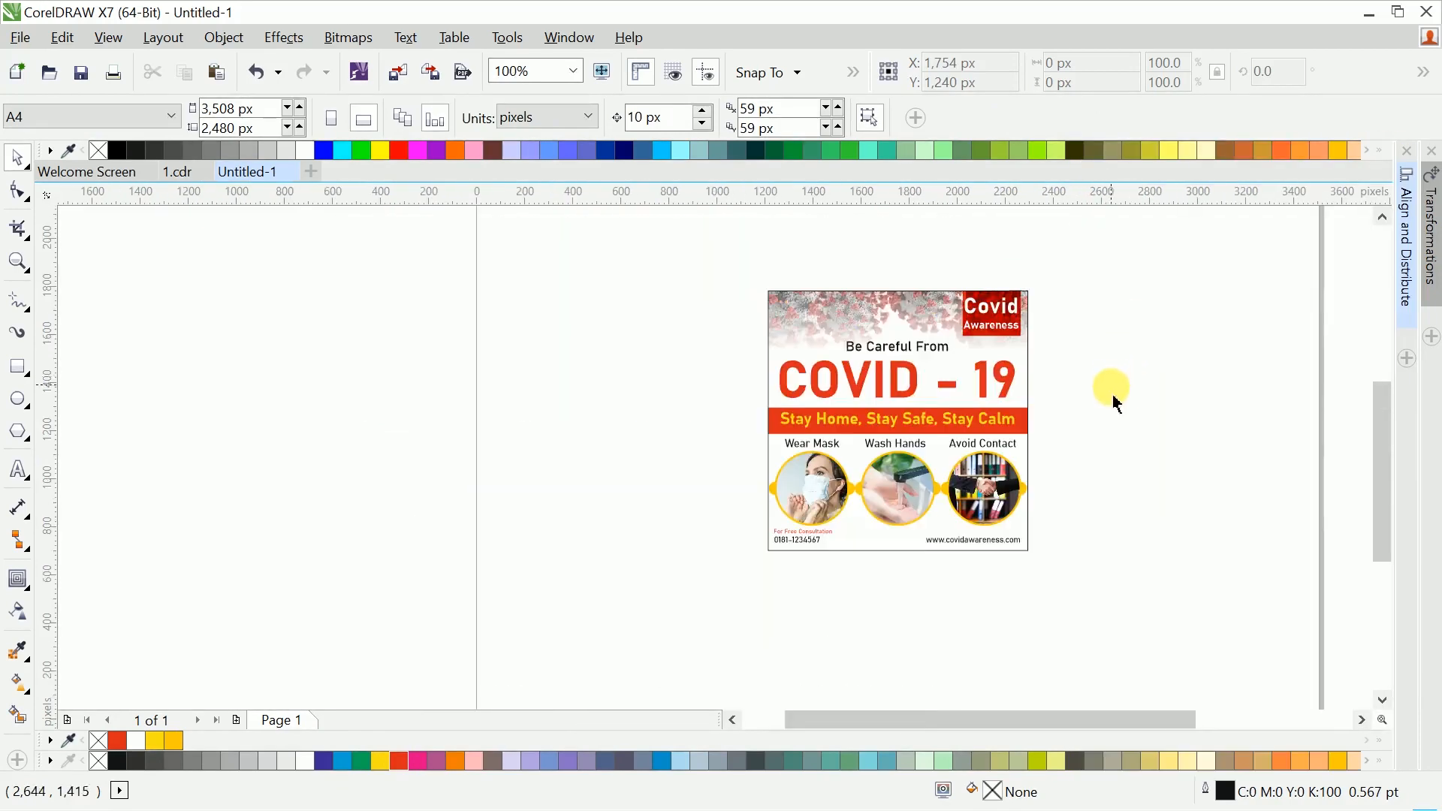
key(F9)
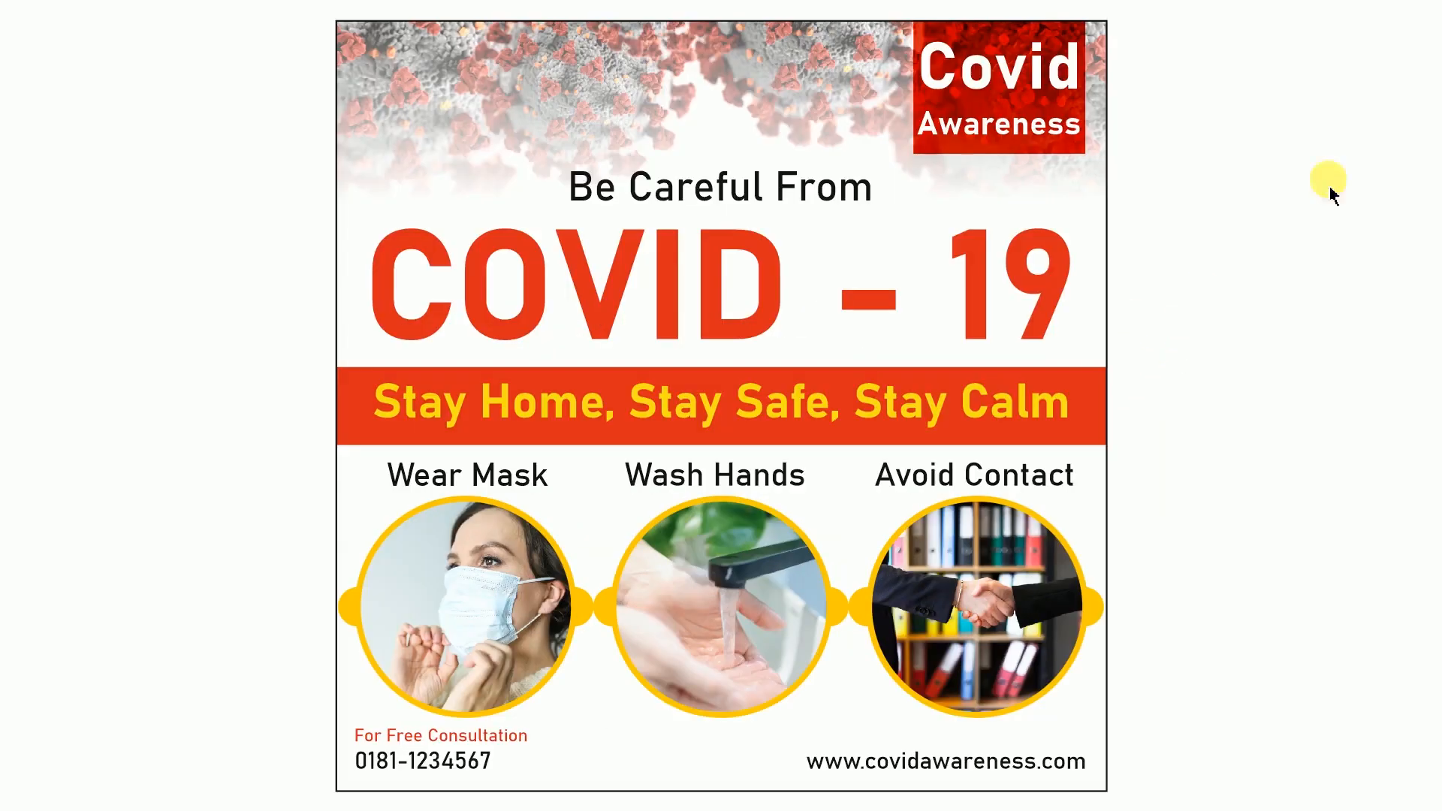